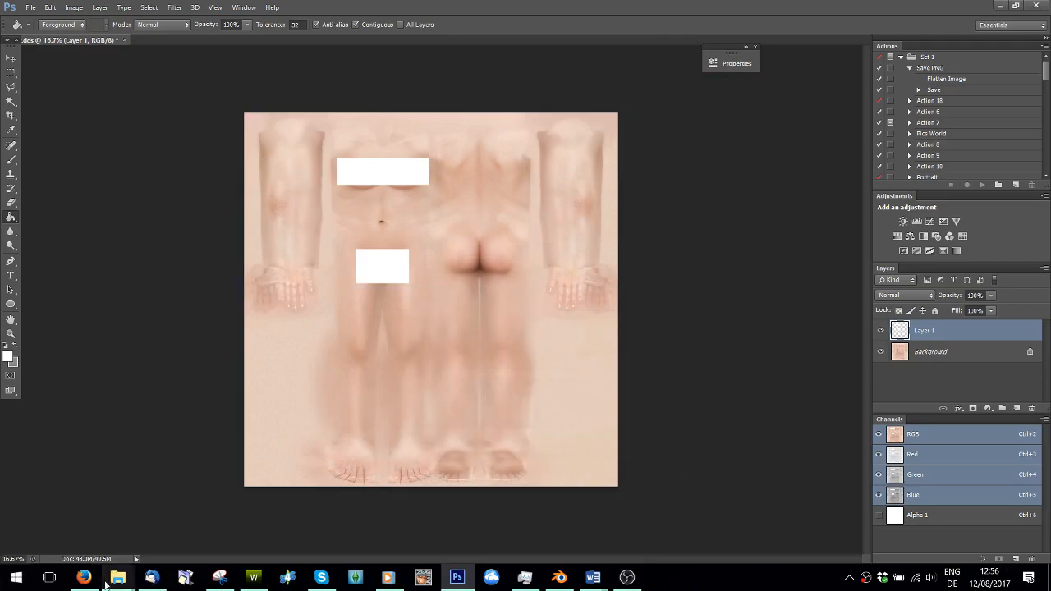
Switch to Firefox and copy the black tree-with-roots picture from the tree tattoo image results.
left_click(84, 577)
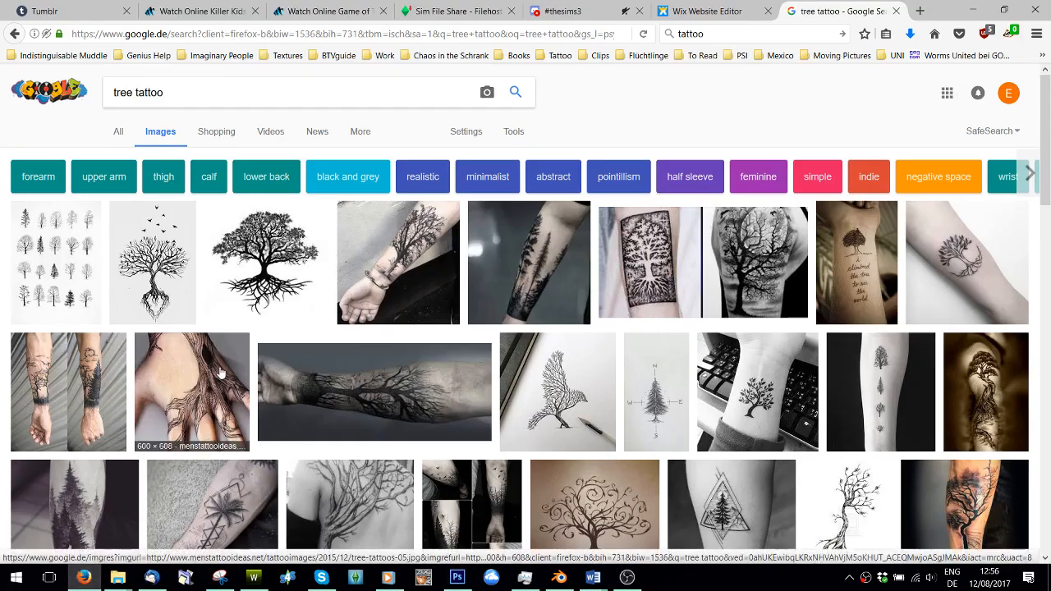
left_click(260, 258)
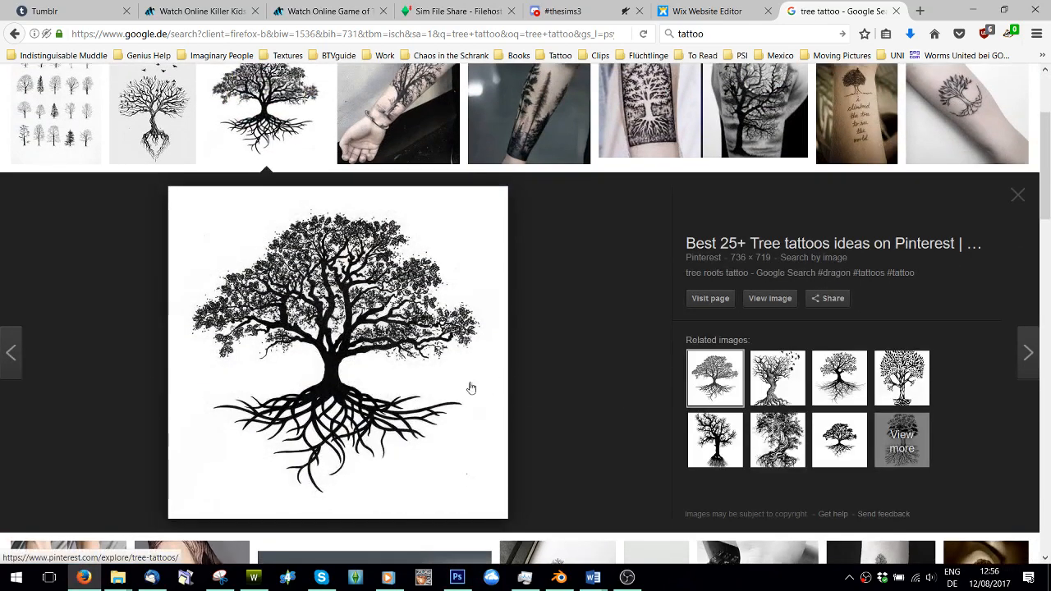
right_click(335, 329)
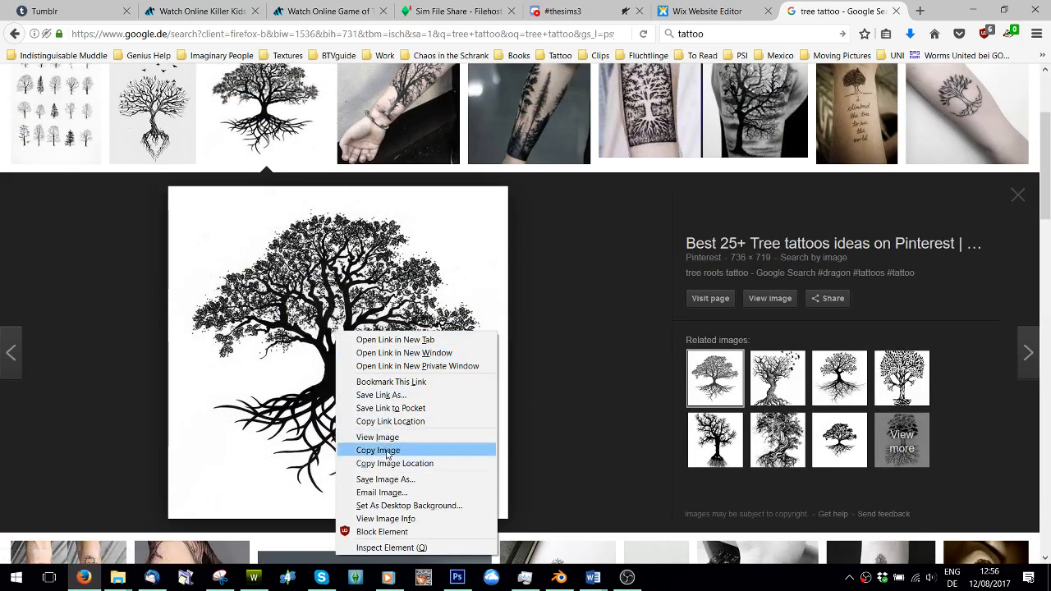
left_click(388, 448)
Back in Photoshop, paste the copied tree image into the skin texture and move it over the back of the legs.
left_click(456, 577)
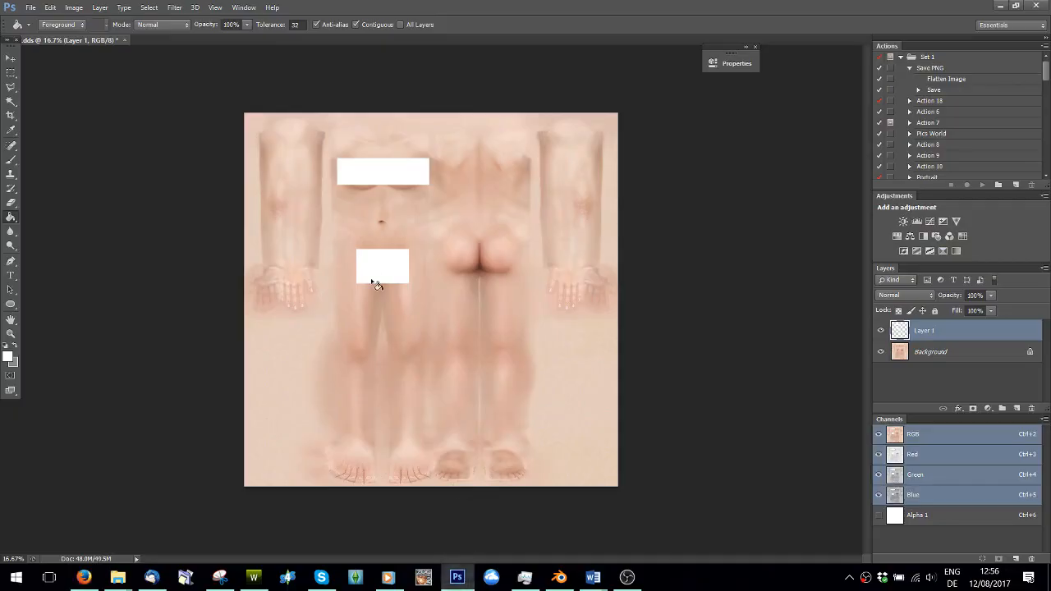
key("ctrl+v")
left_click(11, 59)
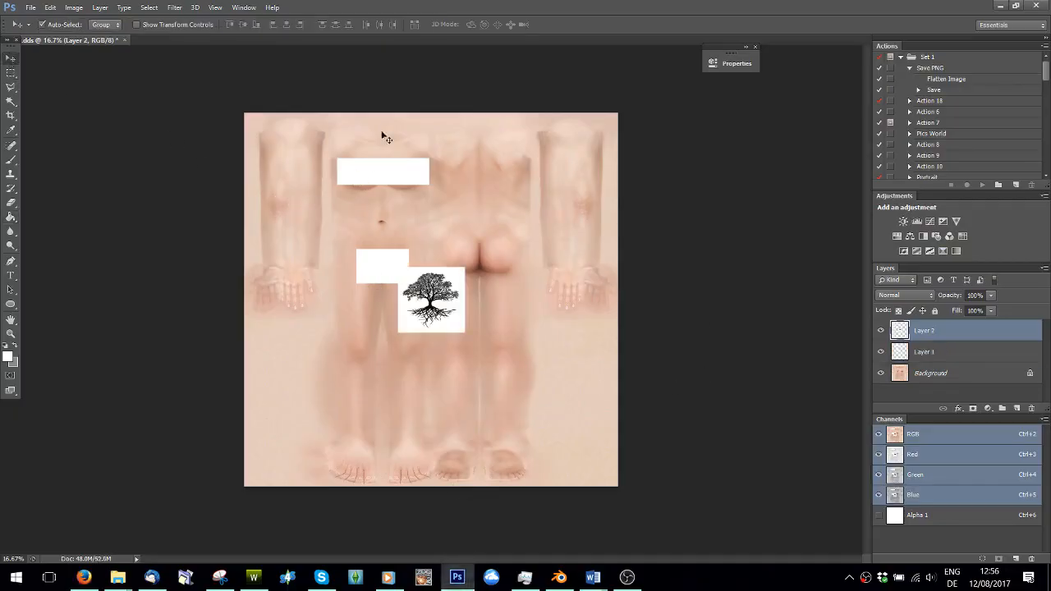
left_click_drag(448, 308, 481, 362)
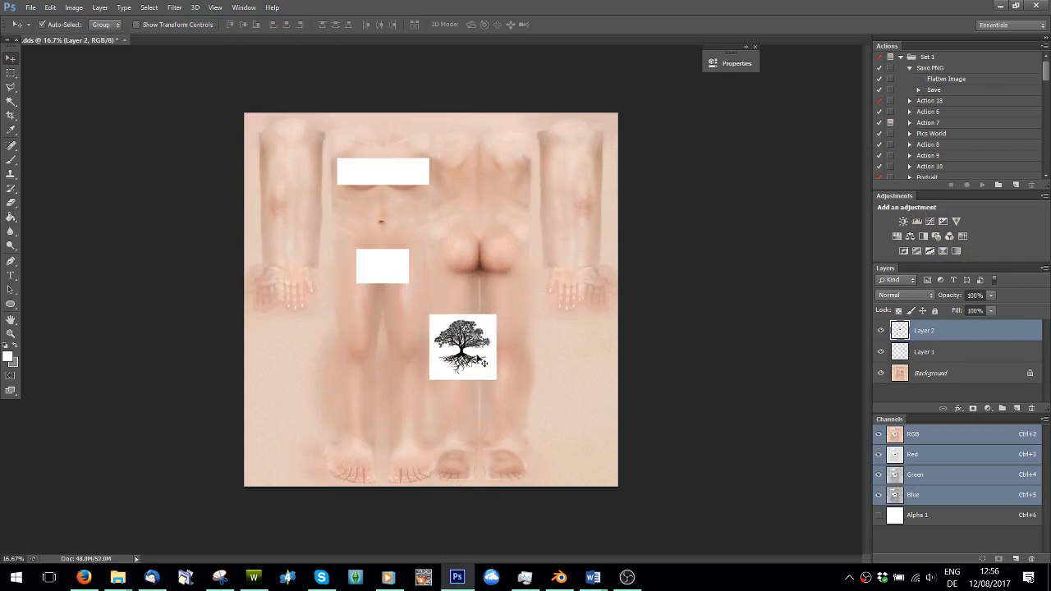
left_click(215, 7)
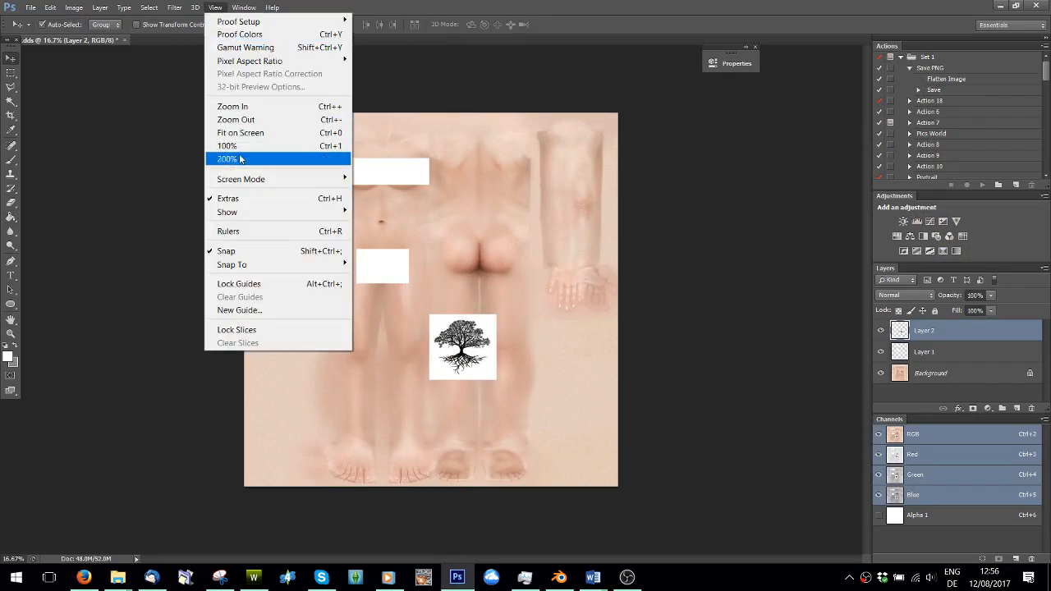
left_click(240, 132)
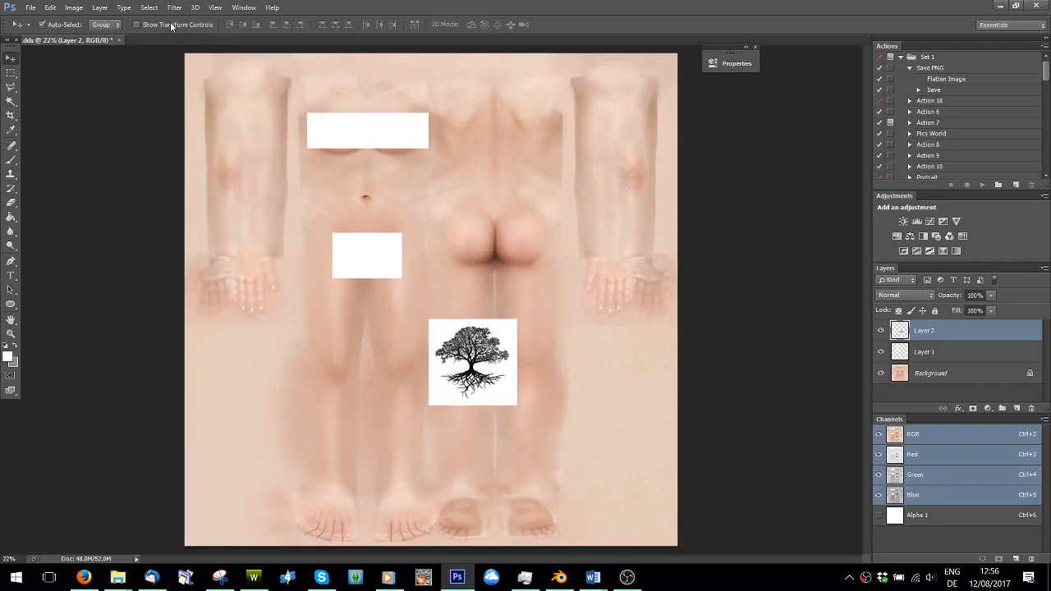
left_click(11, 103)
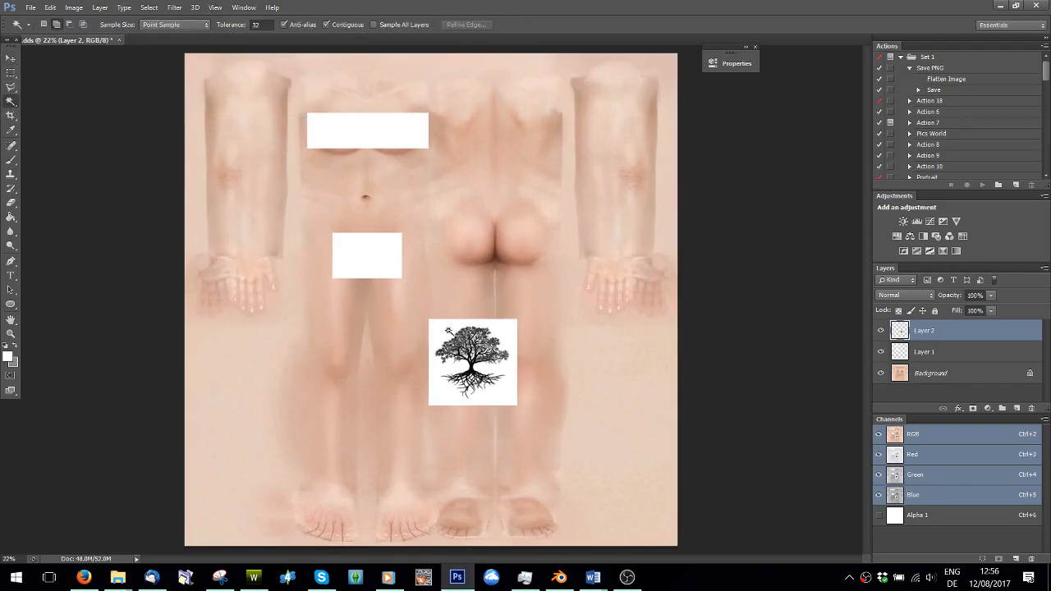
left_click(447, 330)
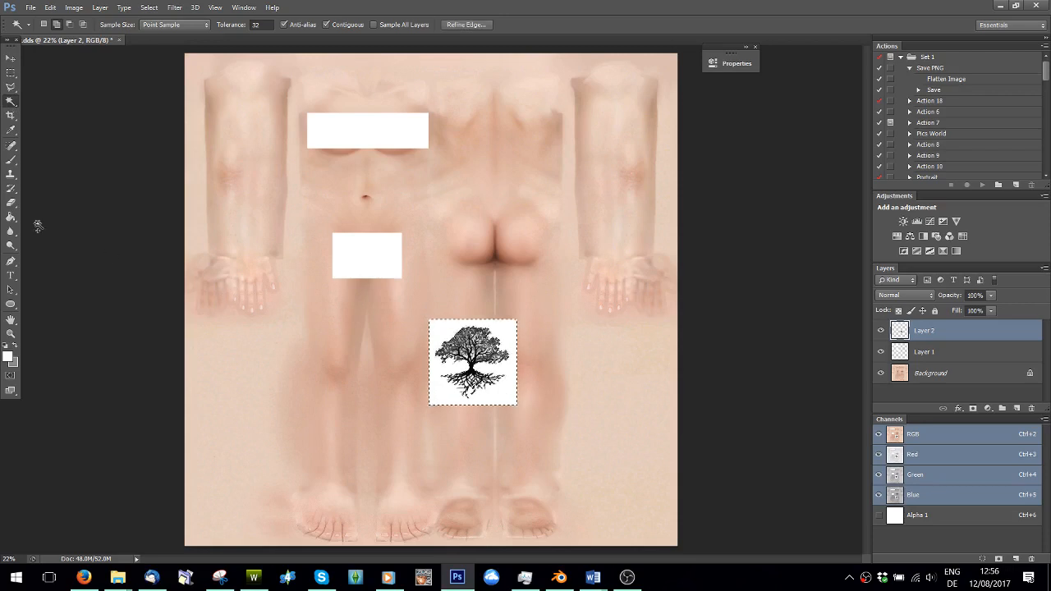
key("ctrl+d")
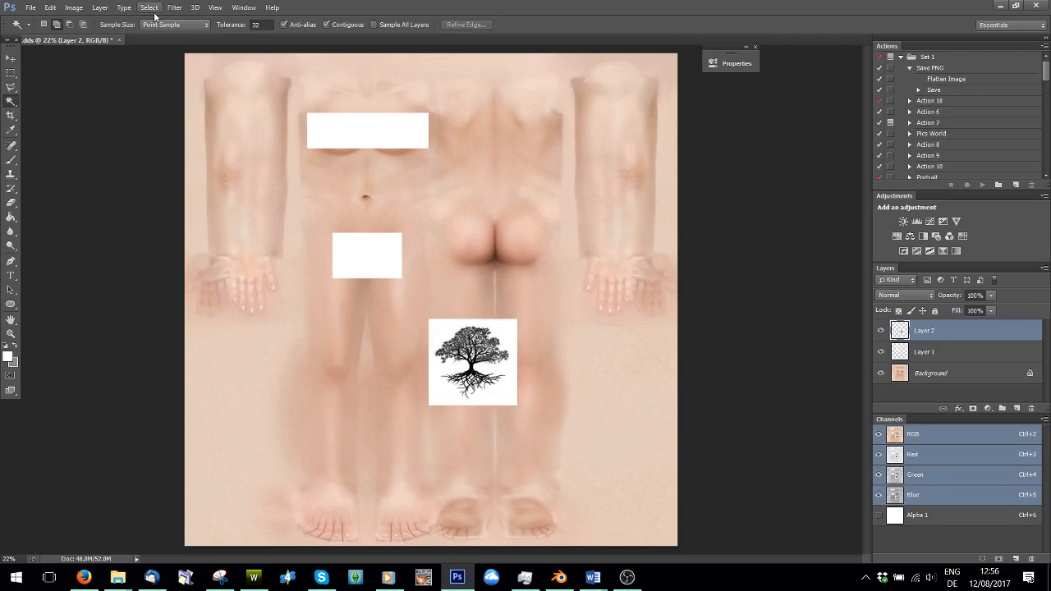
left_click(150, 8)
left_click(172, 129)
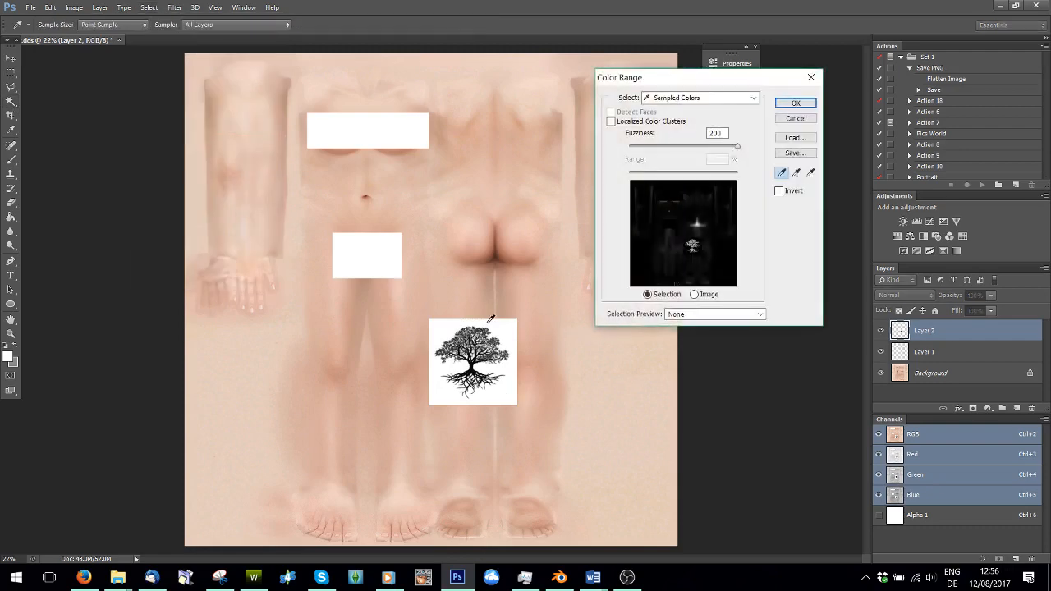
left_click(507, 322)
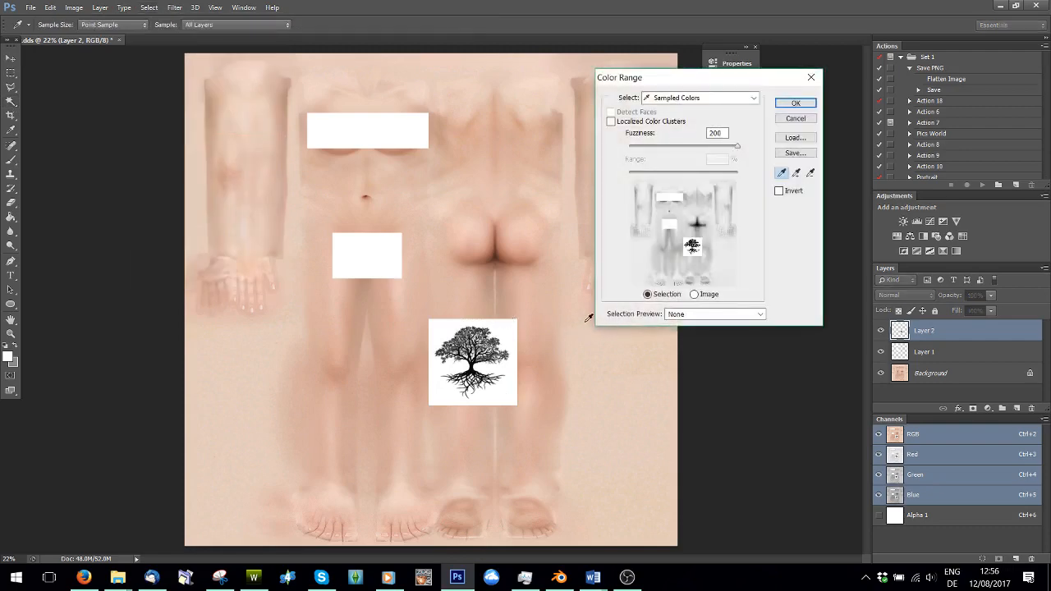
left_click(813, 106)
Delete the white around the tree on Layer 2 using Color Range with fuzziness 200, hiding the other layers during the removal.
left_click(880, 373)
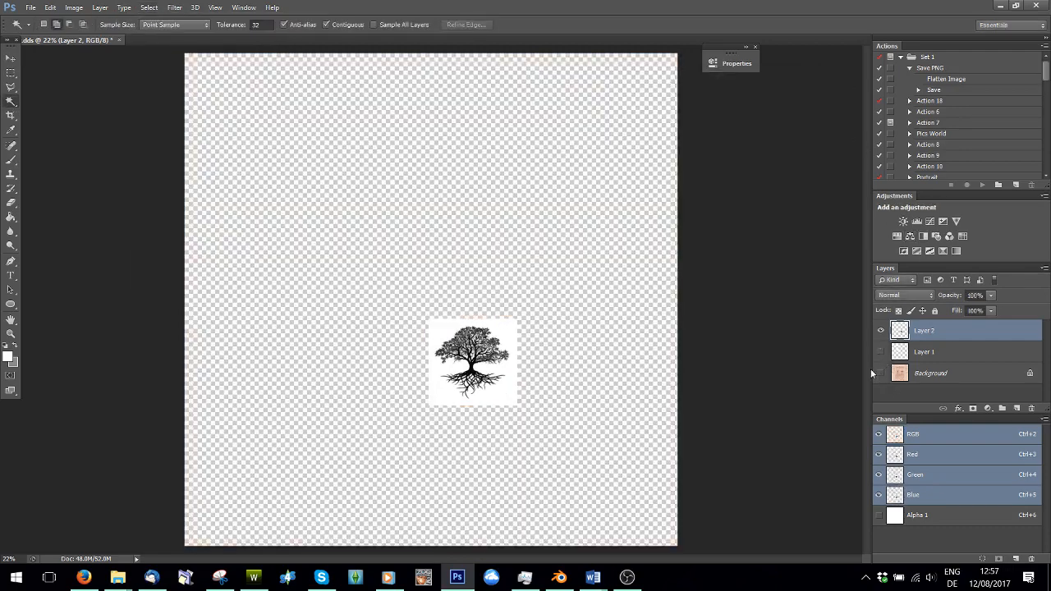
left_click(149, 8)
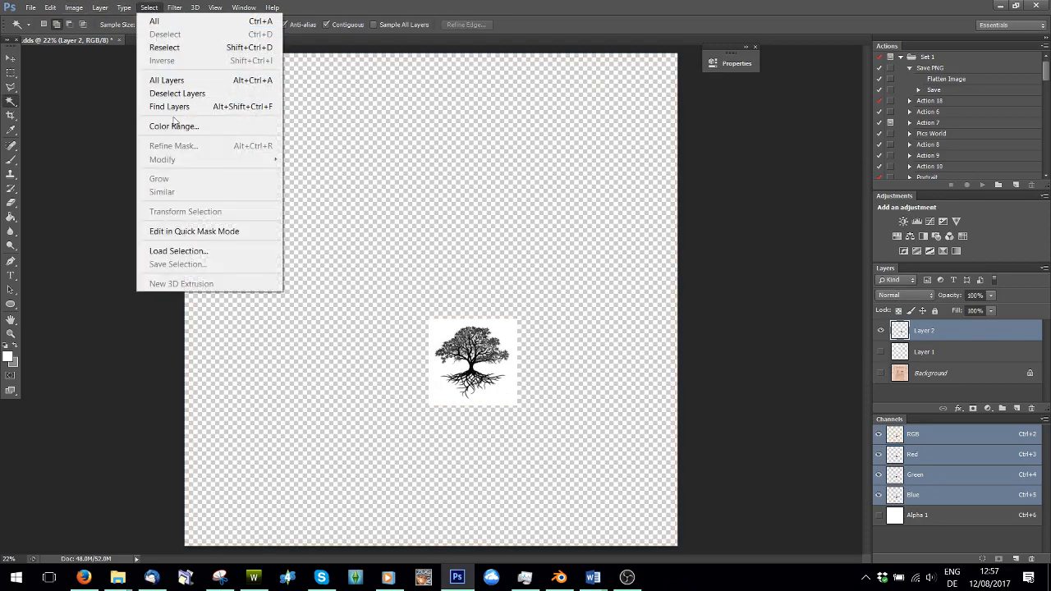
left_click(172, 126)
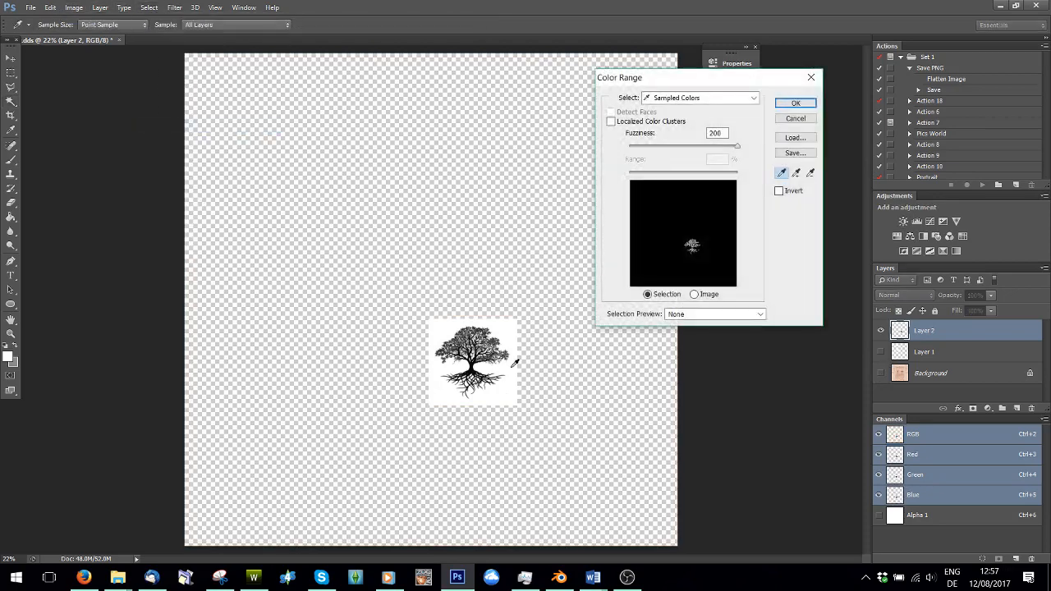
left_click(509, 363)
left_click_drag(736, 145, 759, 160)
left_click(796, 103)
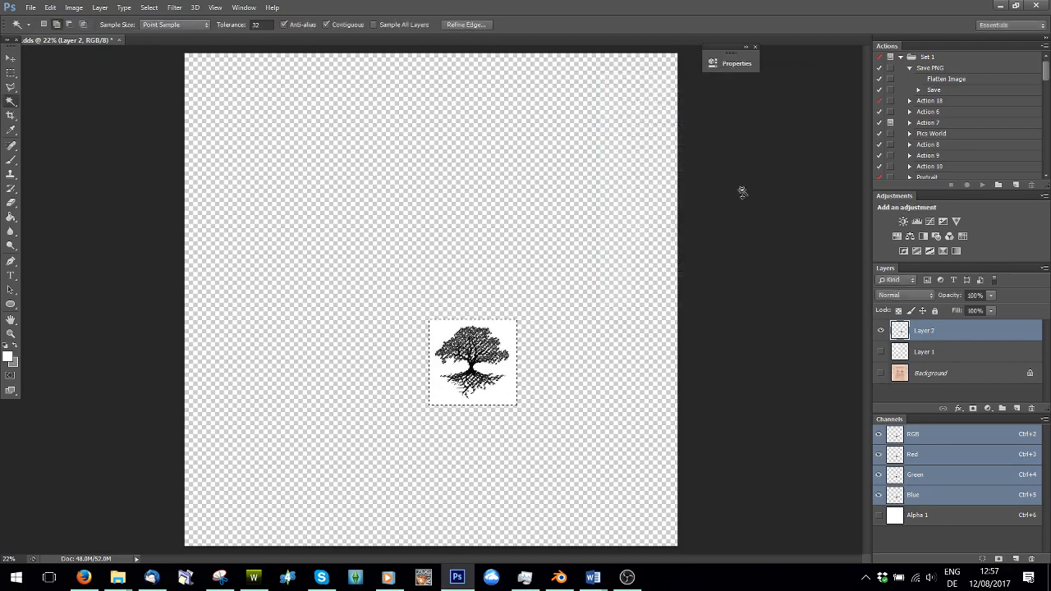
key("Delete")
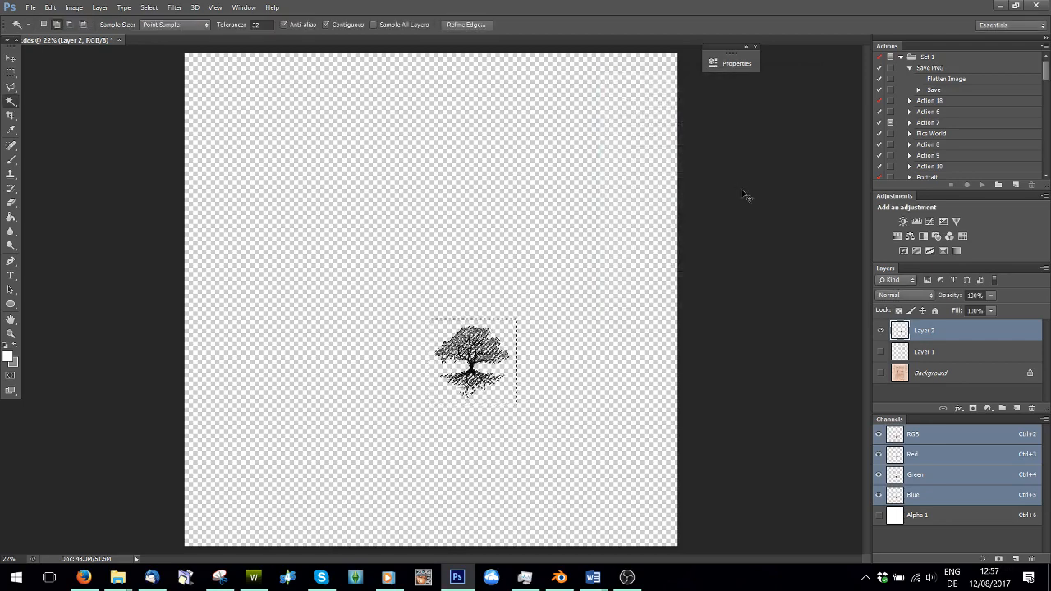
key("ctrl+d")
left_click(881, 373)
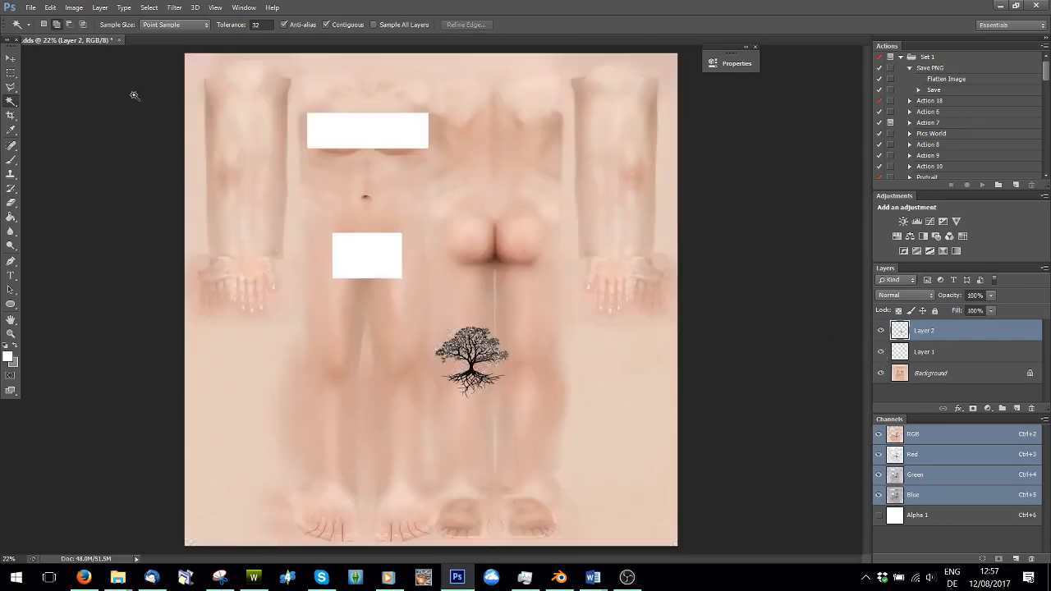
Move the tree onto the centre of the upper back and scale it down slightly with Free Transform.
left_click(11, 59)
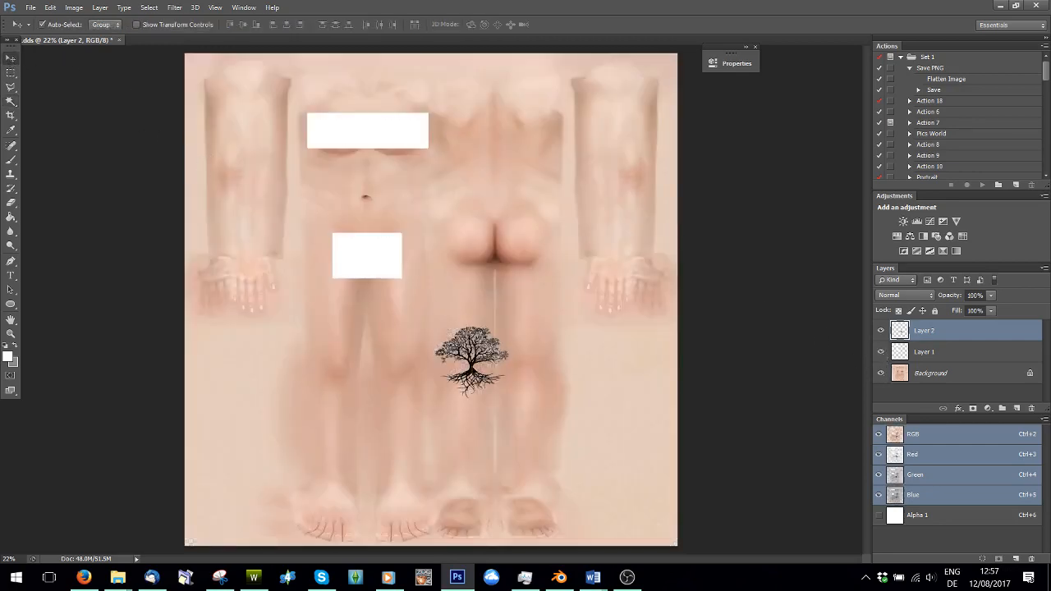
left_click_drag(492, 350, 516, 107)
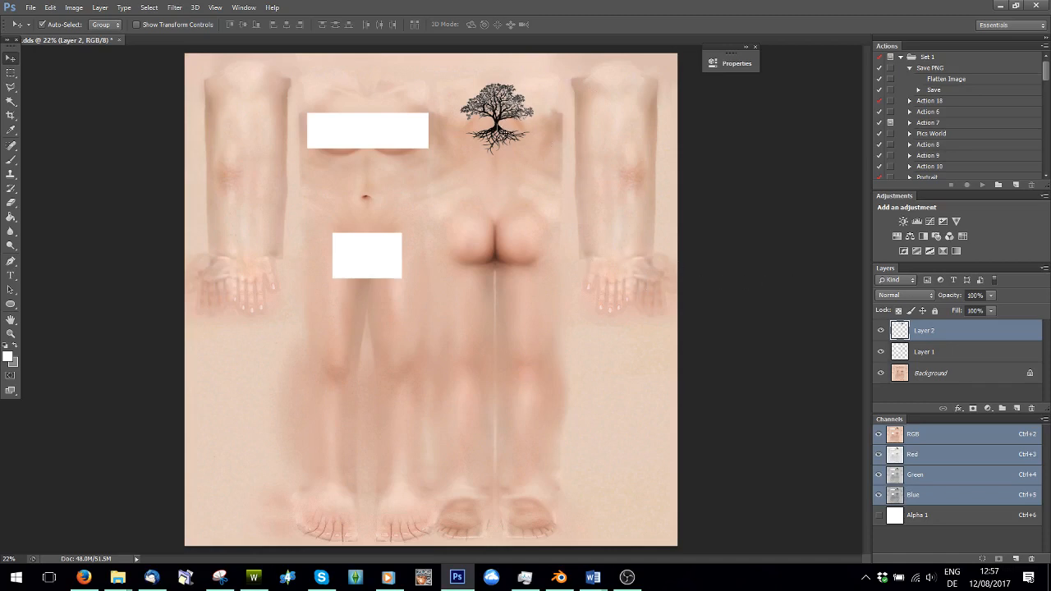
left_click_drag(508, 99, 510, 102)
key("ctrl+t")
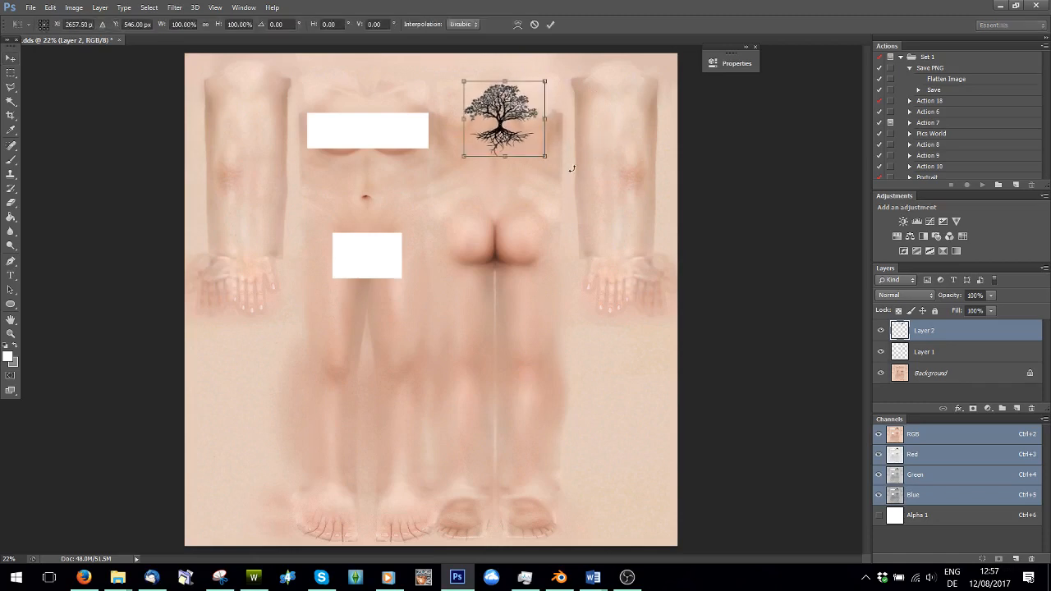
left_click_drag(544, 152, 534, 146)
left_click_drag(492, 107, 495, 114)
left_click(550, 24)
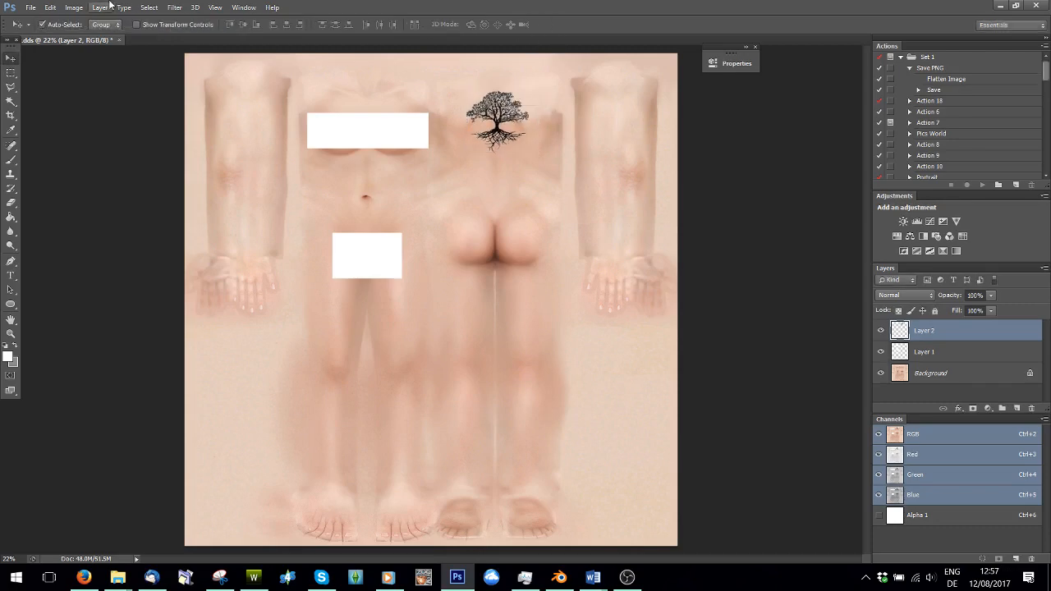
Try the Dissolve, Darken and Multiply blend modes on the tree layer.
left_click(174, 8)
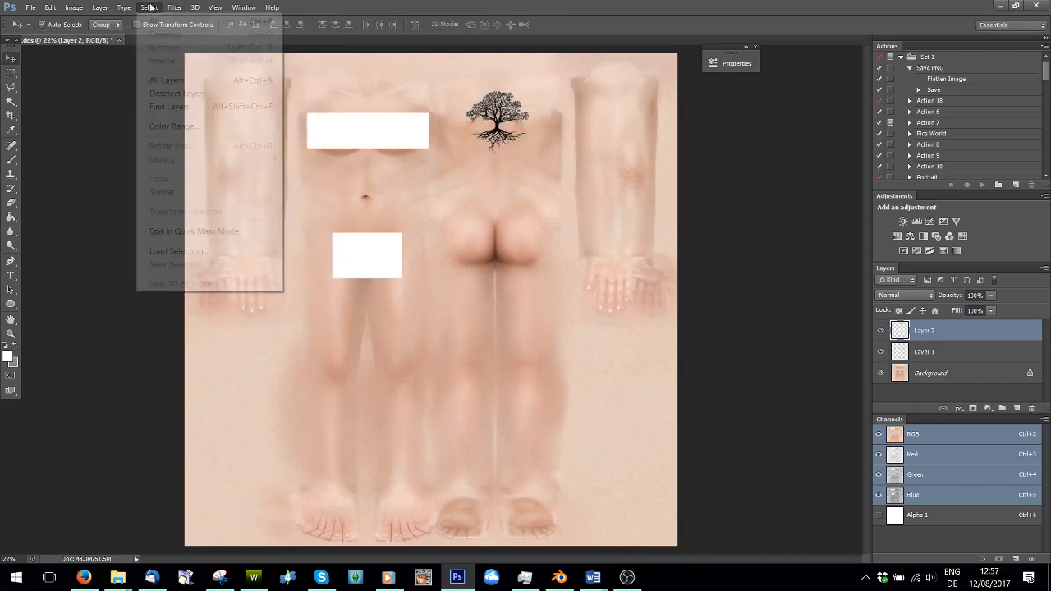
mouse_move(216, 8)
left_click(226, 159)
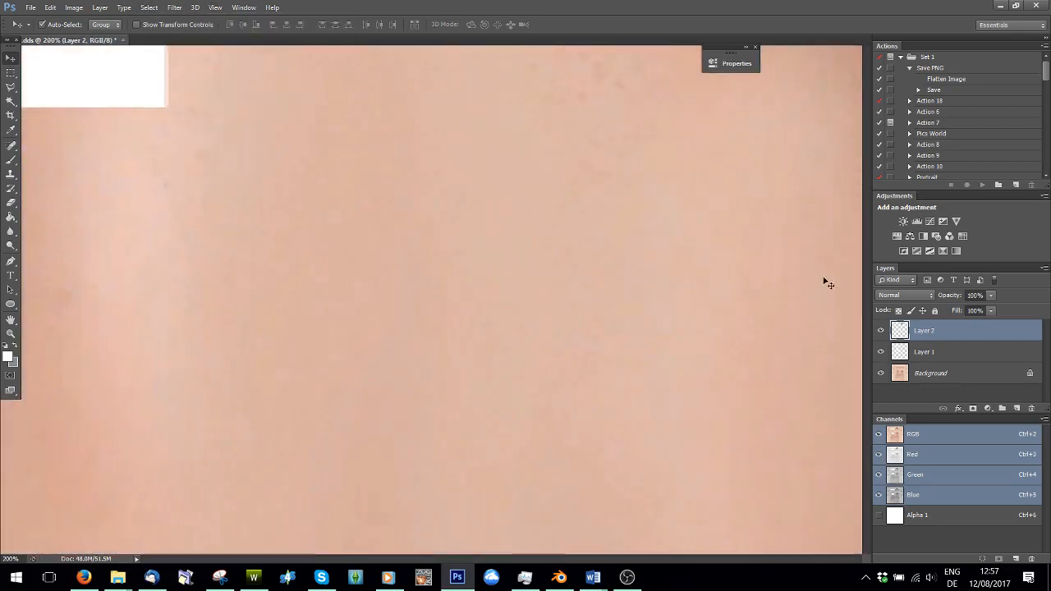
left_click_drag(870, 304, 872, 161)
left_click_drag(493, 561, 553, 561)
left_click(216, 9)
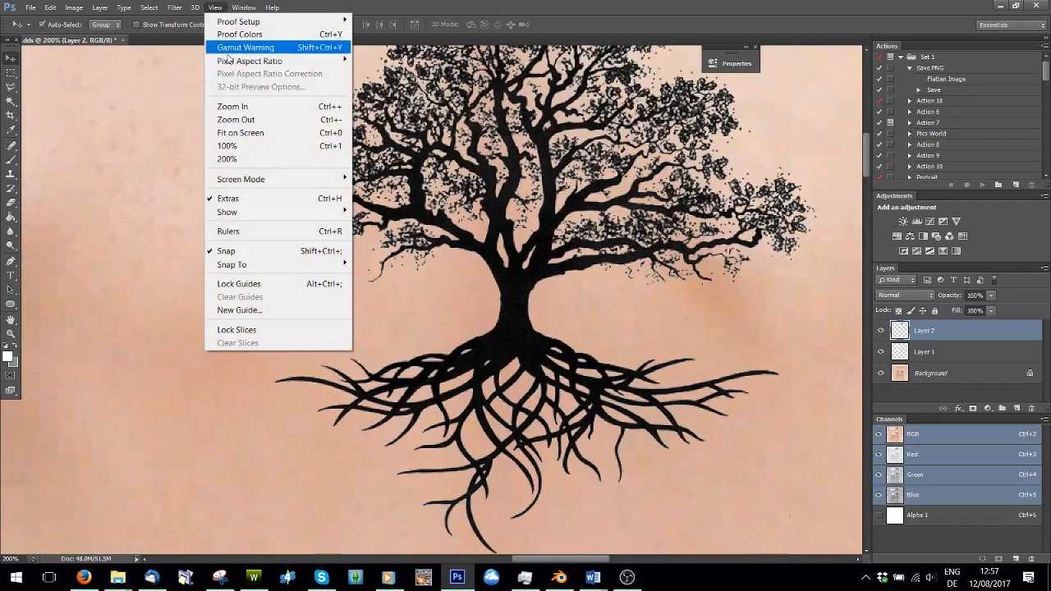
left_click(239, 120)
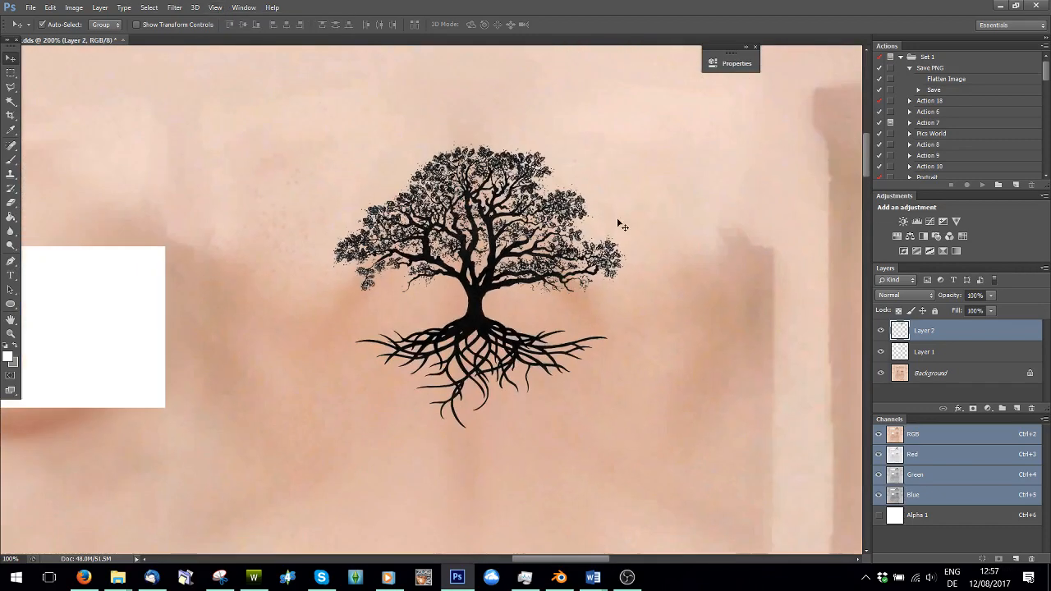
left_click(901, 299)
left_click(892, 14)
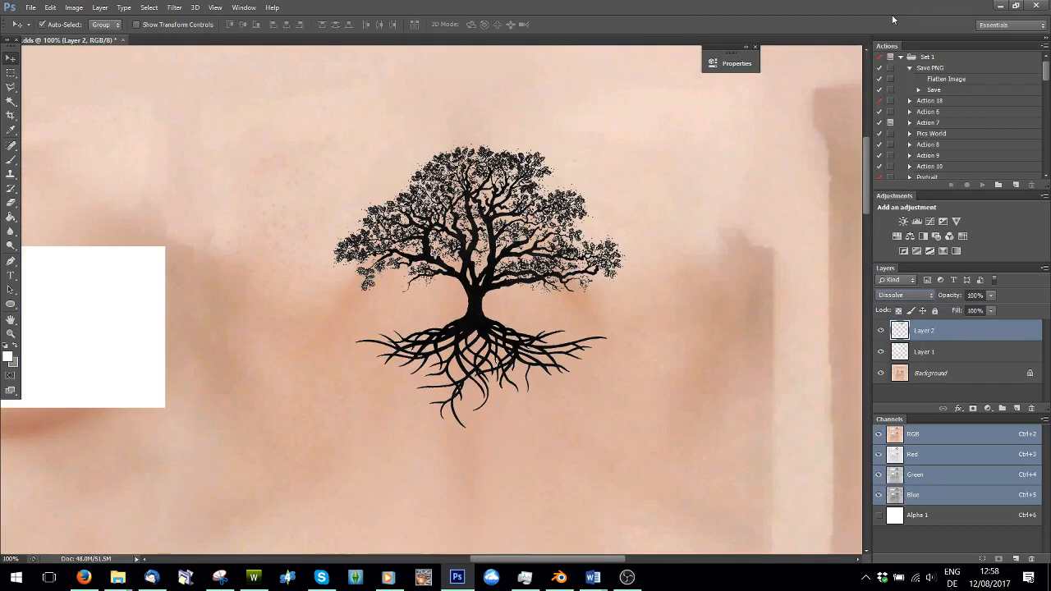
left_click(901, 296)
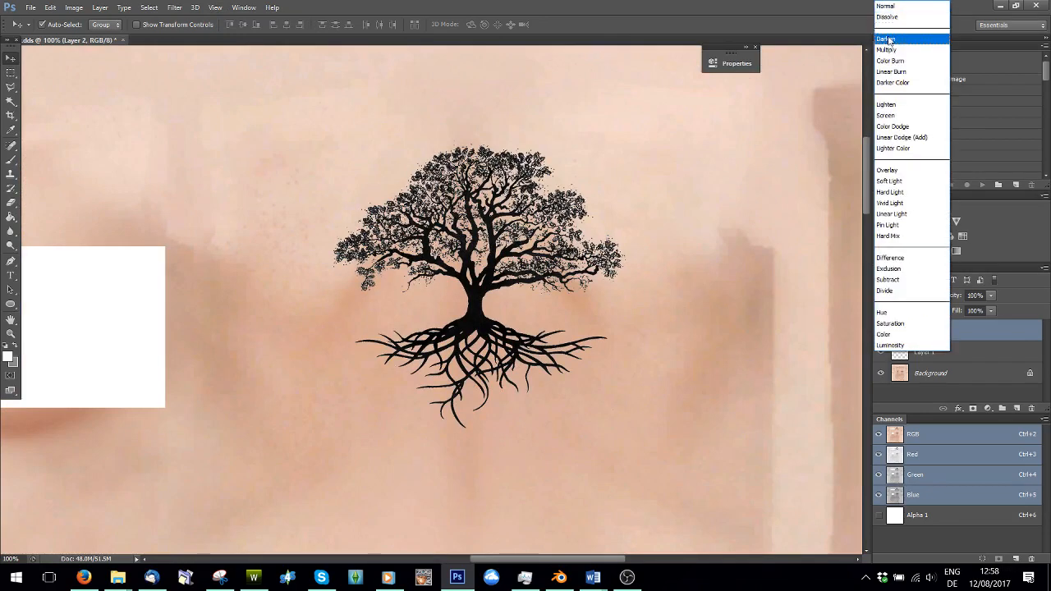
left_click(888, 40)
left_click(906, 295)
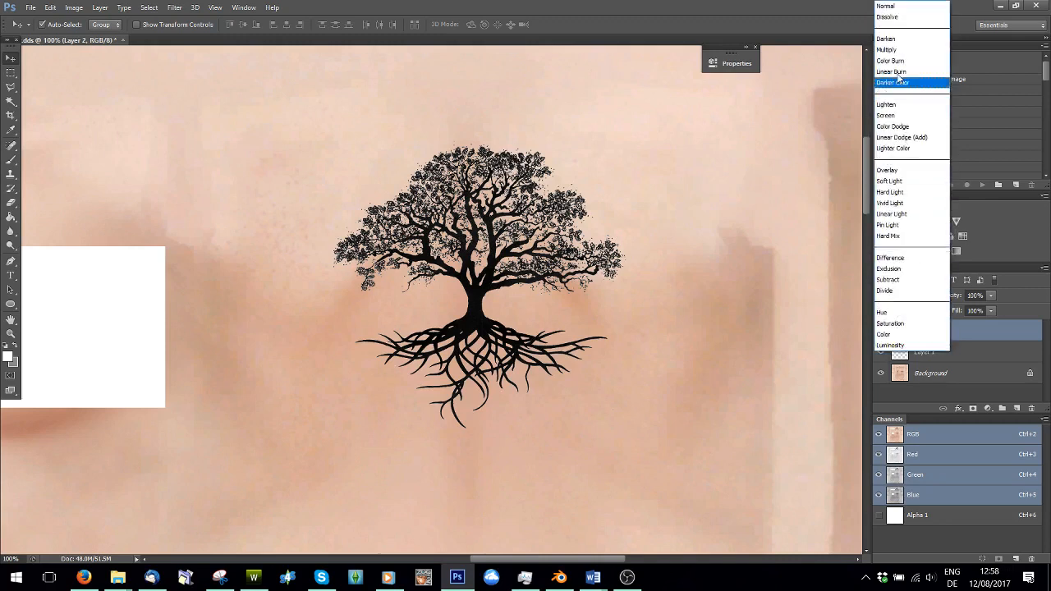
left_click(898, 57)
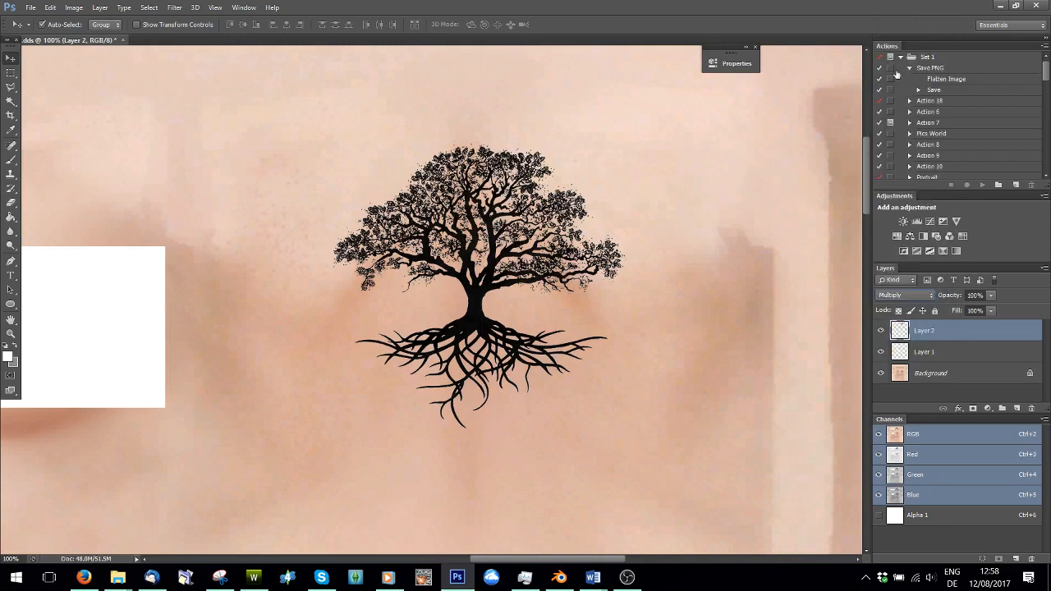
Try the Lighten and Color Dodge blend modes on the tree layer, ending with Overlay.
left_click(906, 295)
left_click(894, 111)
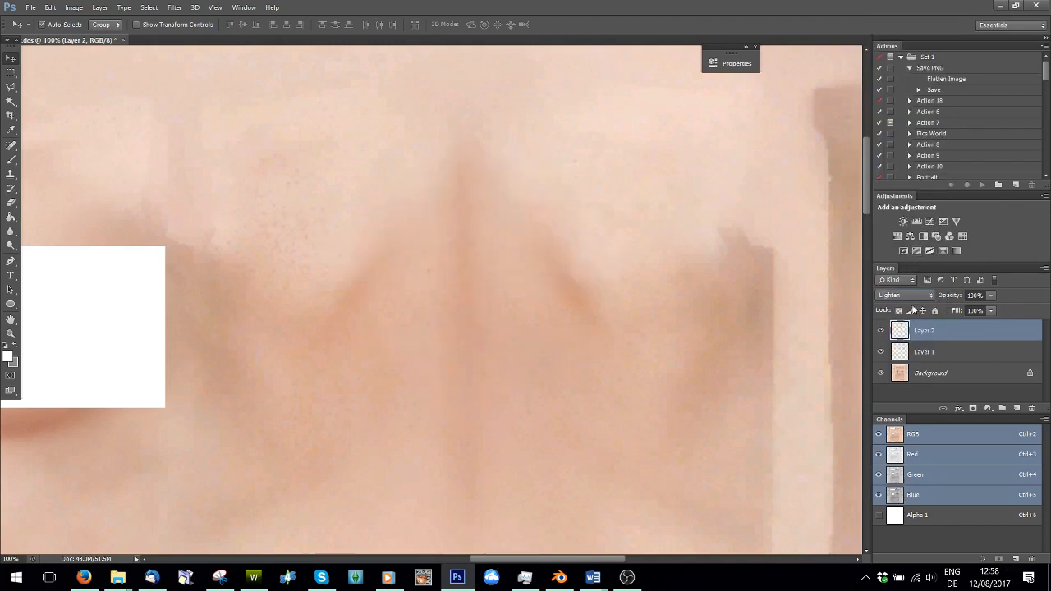
left_click(906, 296)
left_click(904, 128)
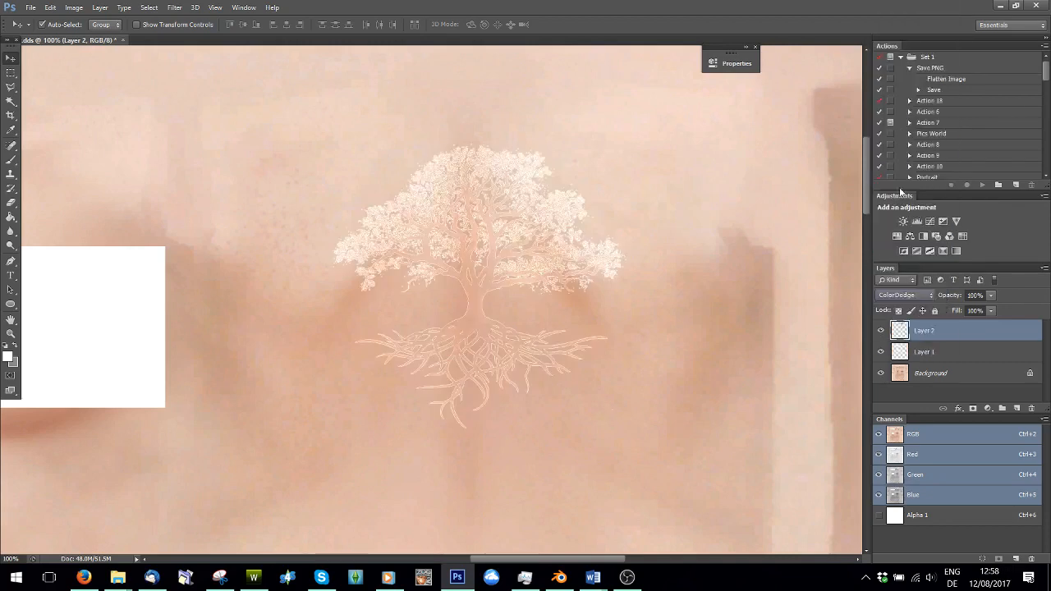
left_click(896, 296)
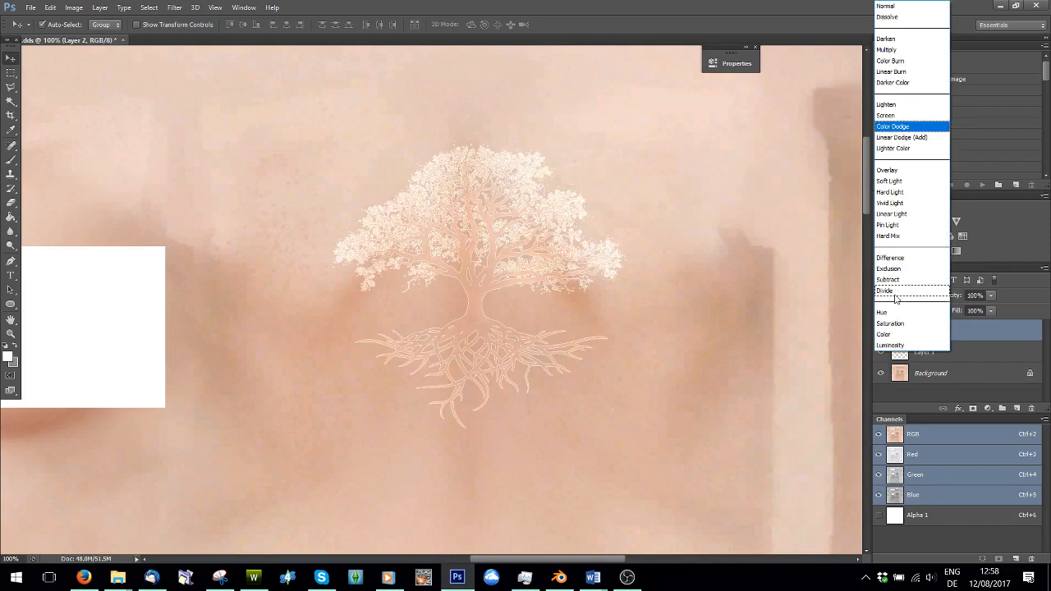
left_click(886, 175)
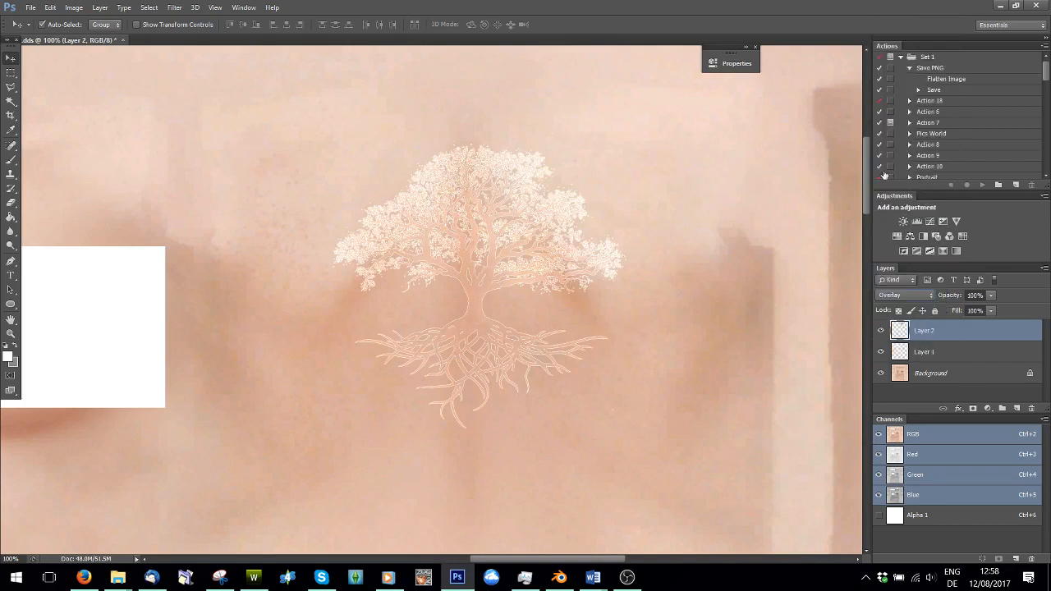
Try the Soft Light and Linear Light blend modes on the tree layer.
left_click(887, 297)
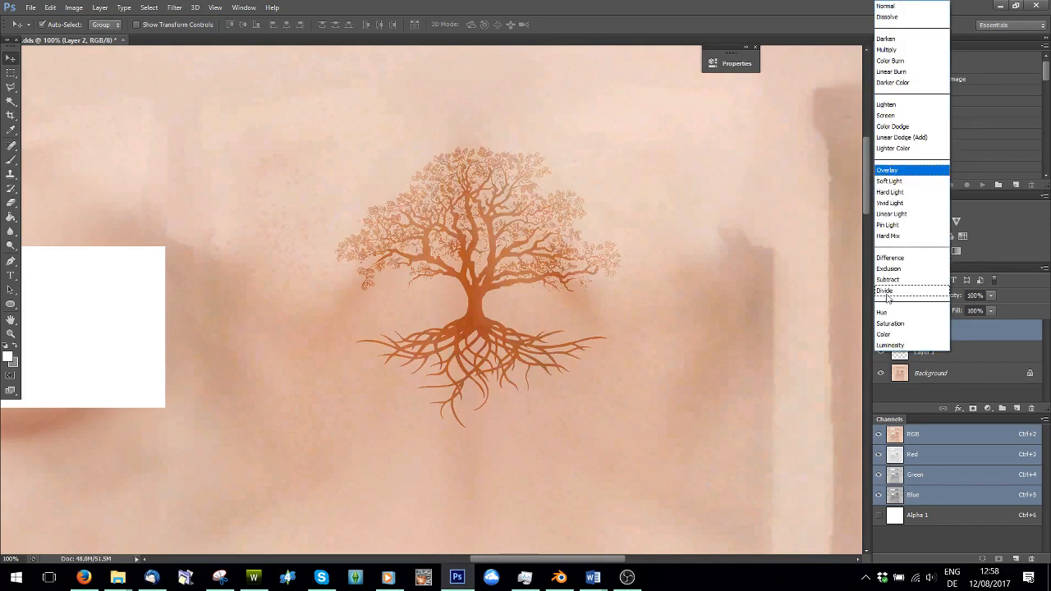
left_click(902, 181)
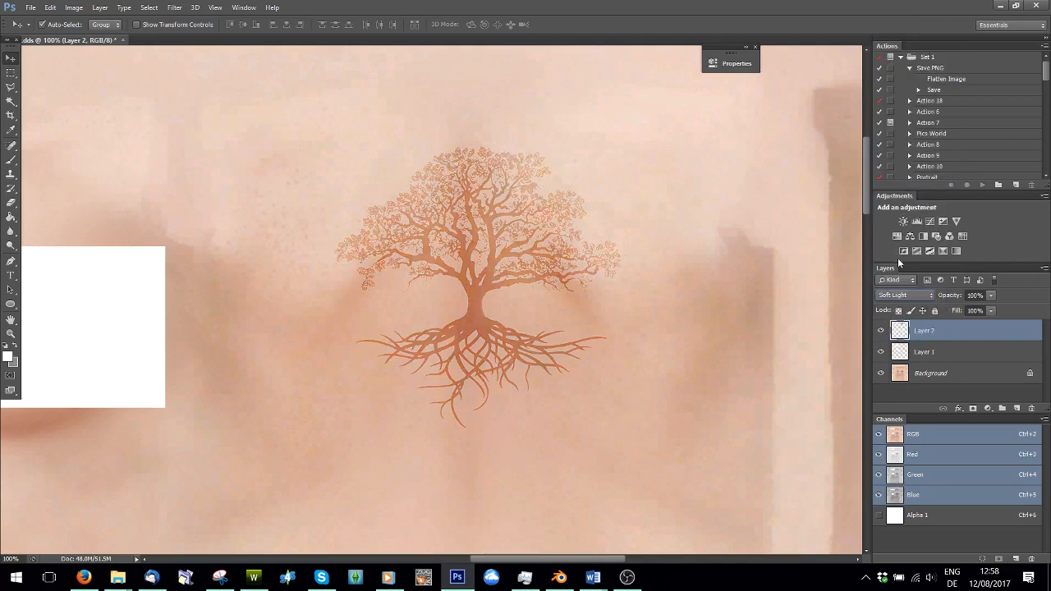
left_click(902, 295)
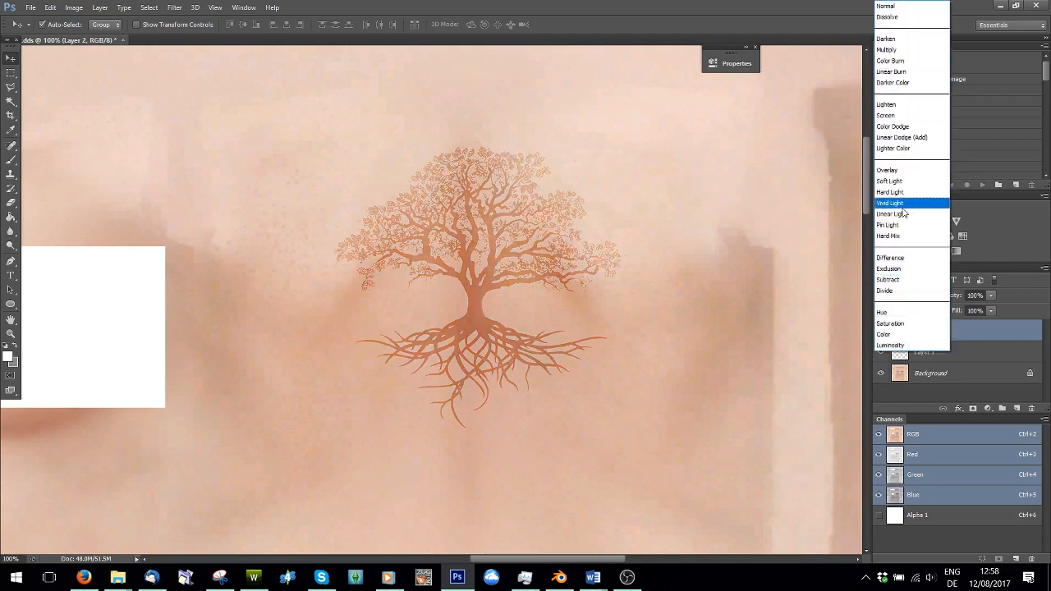
left_click(903, 214)
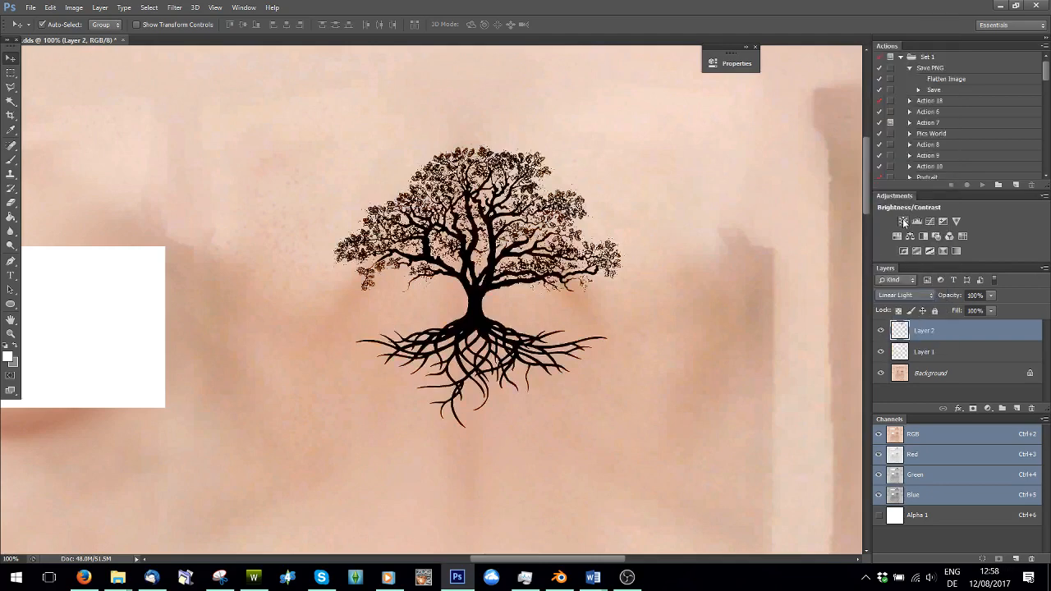
Set the tree layer's blend mode to Normal and its opacity to 77%.
left_click(926, 292)
left_click(912, 12)
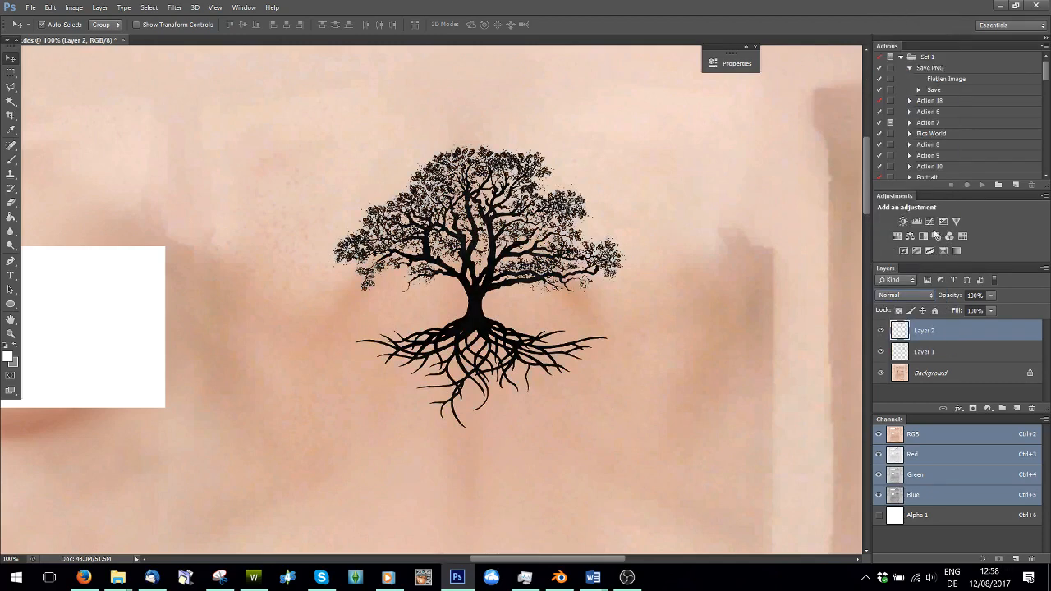
left_click(992, 297)
mouse_move(990, 312)
left_mouse_down()
mouse_move(967, 303)
mouse_move(979, 310)
left_mouse_up()
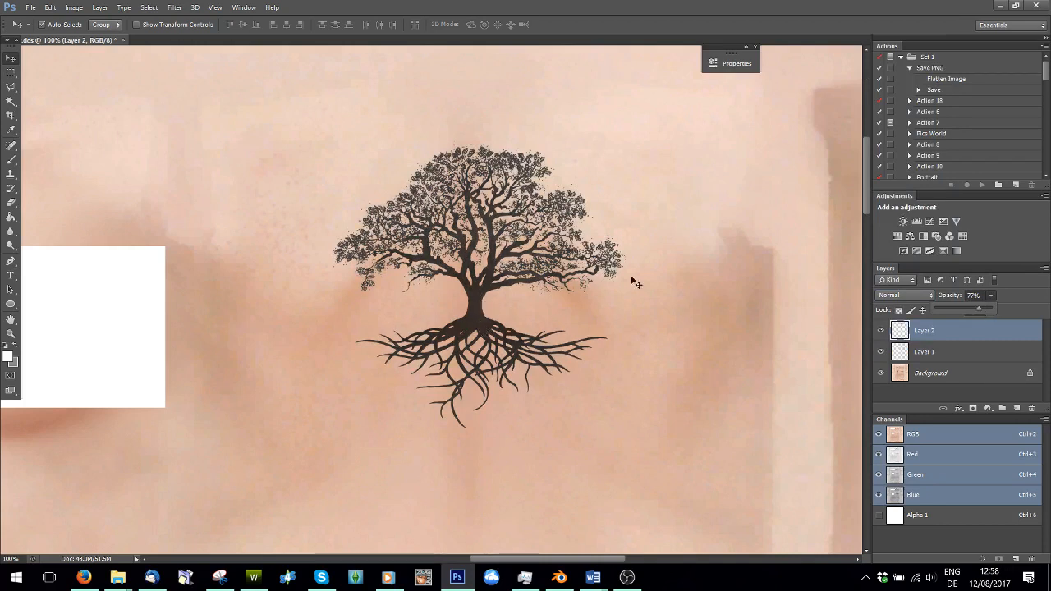
scroll(665, 230, "up", 1)
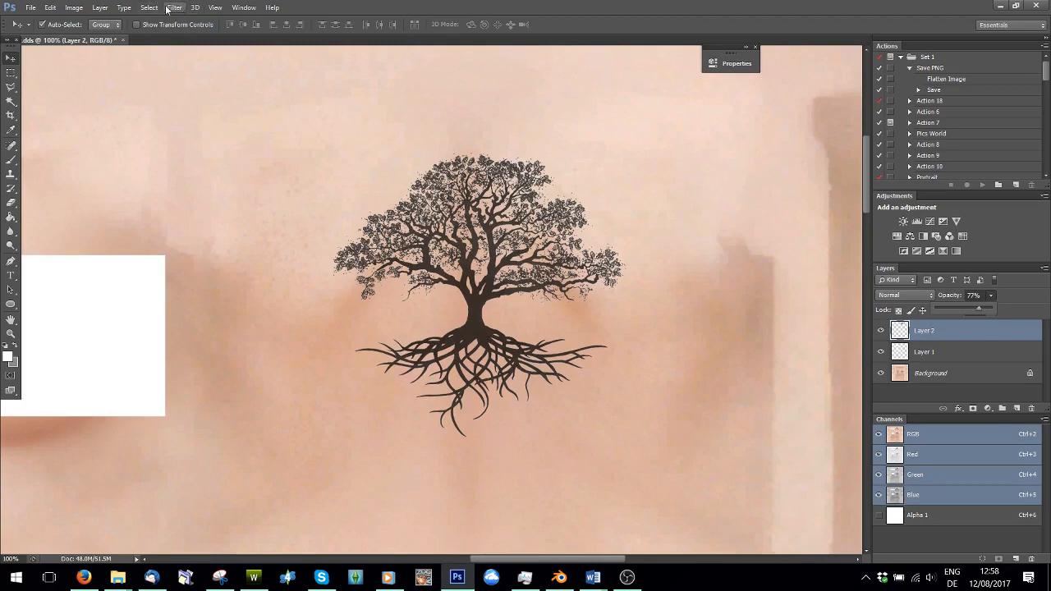
left_click(215, 7)
left_click(251, 132)
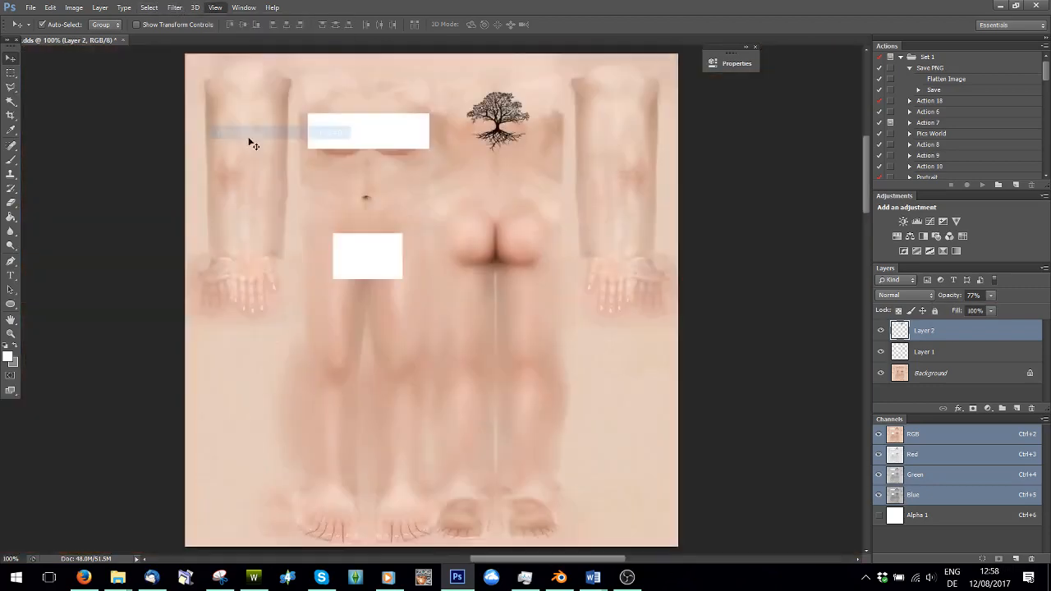
Switch to Firefox, close the tree image preview and search Google Images for "watercolor tattoo".
left_click(84, 577)
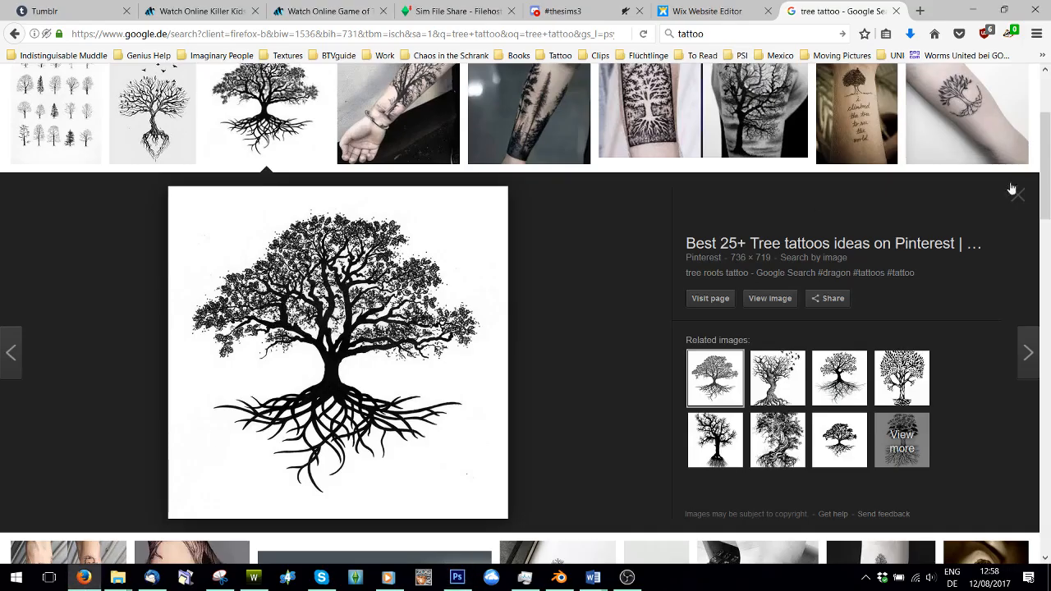
left_click(1013, 190)
scroll(174, 124, "up", 3)
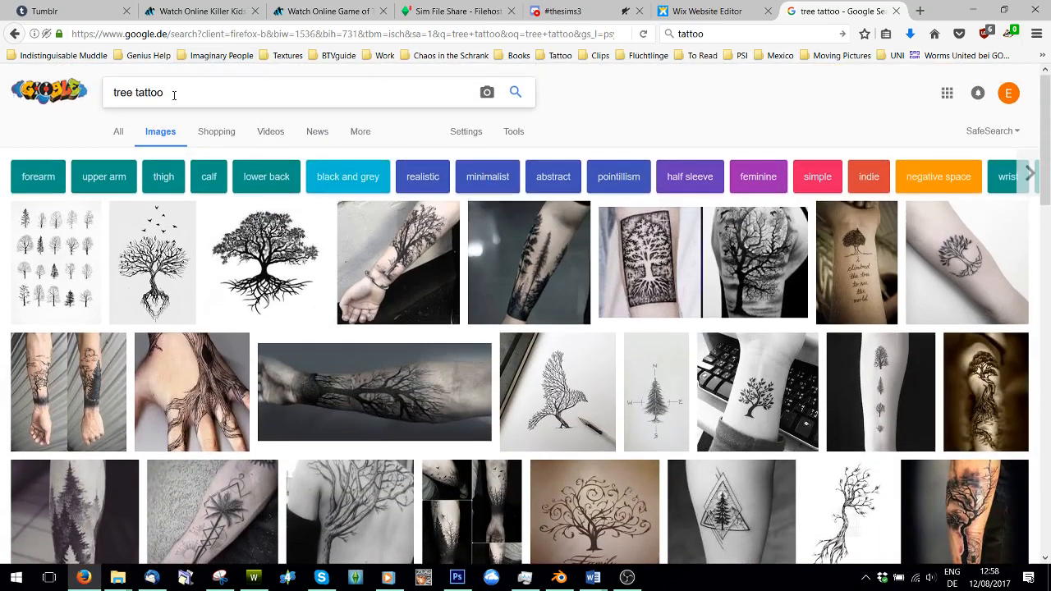
double_click(132, 95)
type("watercolor")
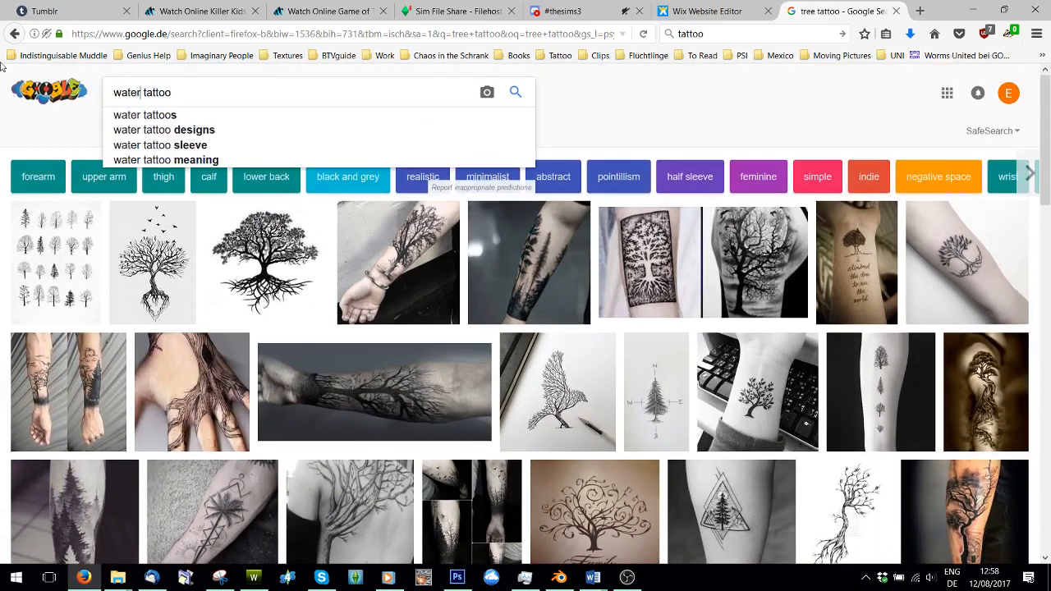
key("Return")
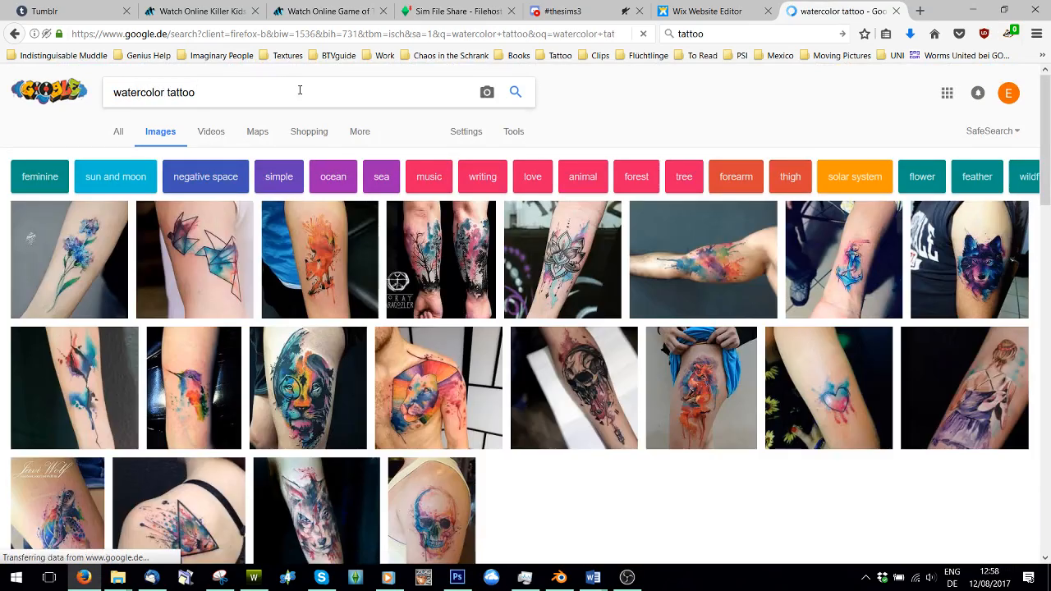
Copy the watercolor elephant image from the results and paste it into the skin texture in Photoshop as a new layer.
scroll(564, 195, "down", 3)
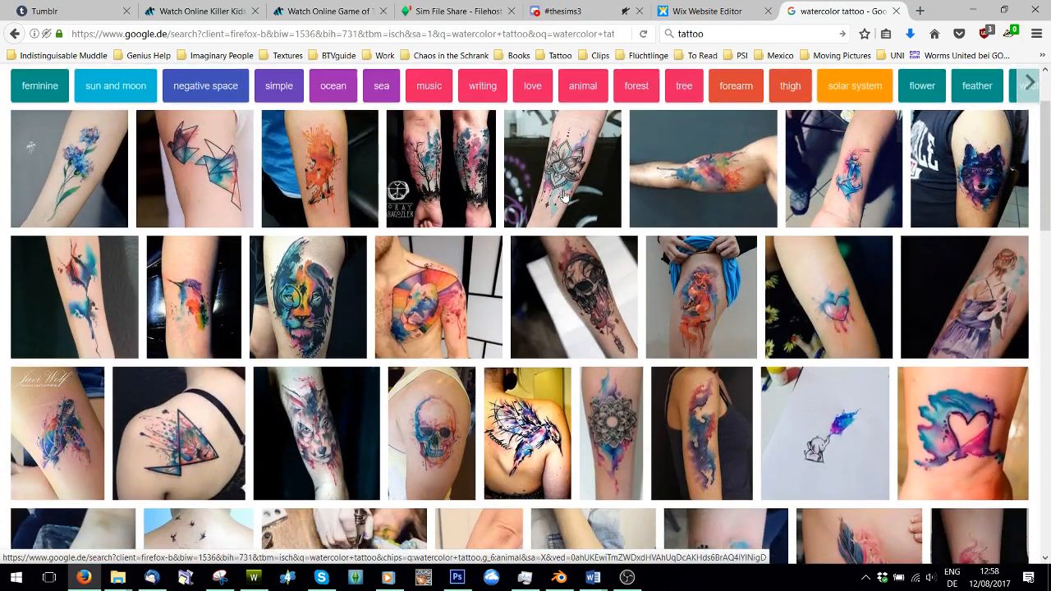
left_click(771, 345)
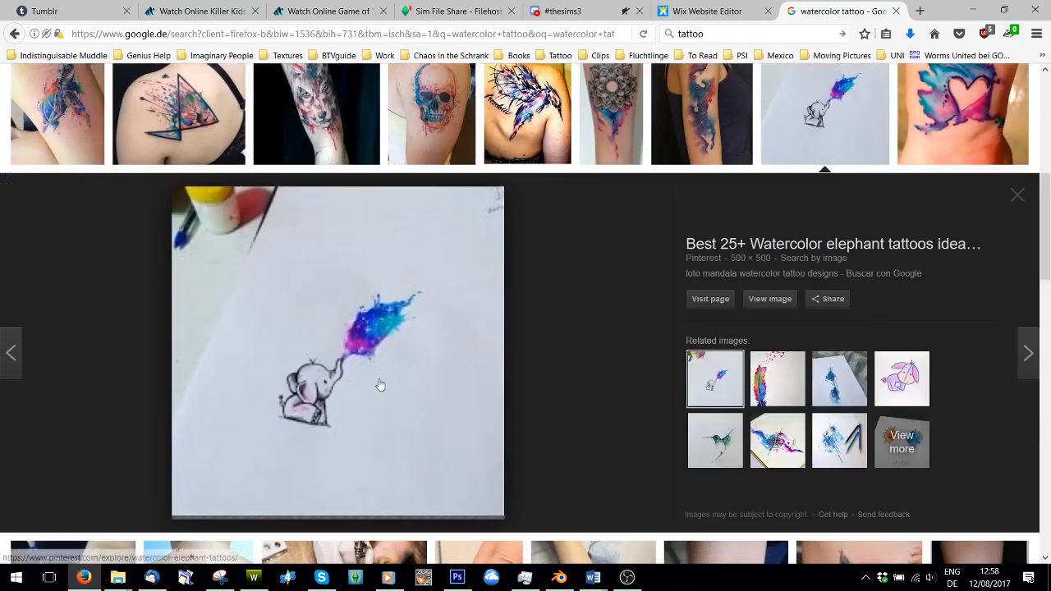
right_click(376, 351)
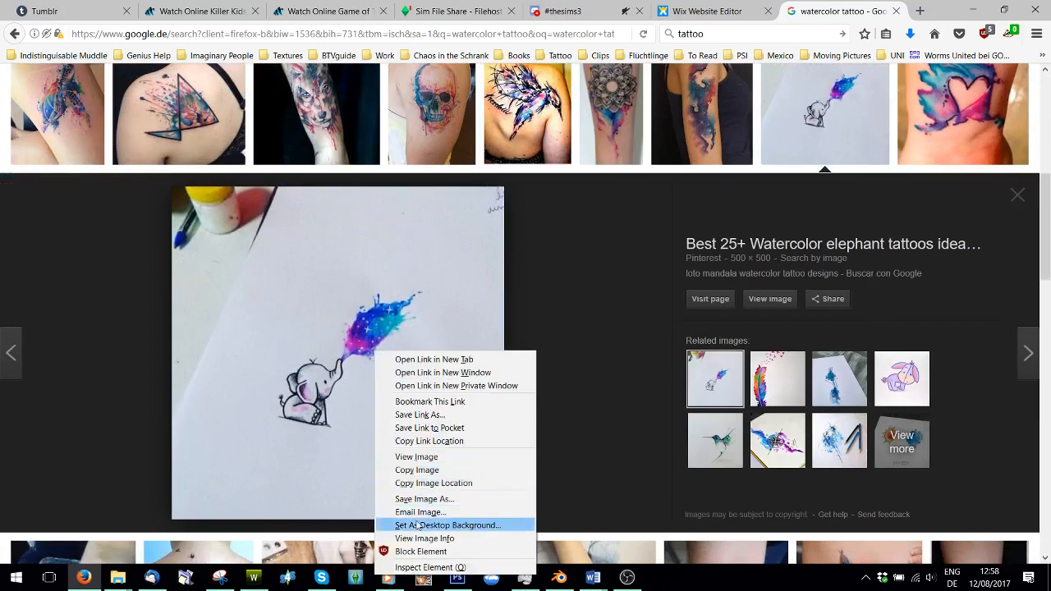
left_click(425, 470)
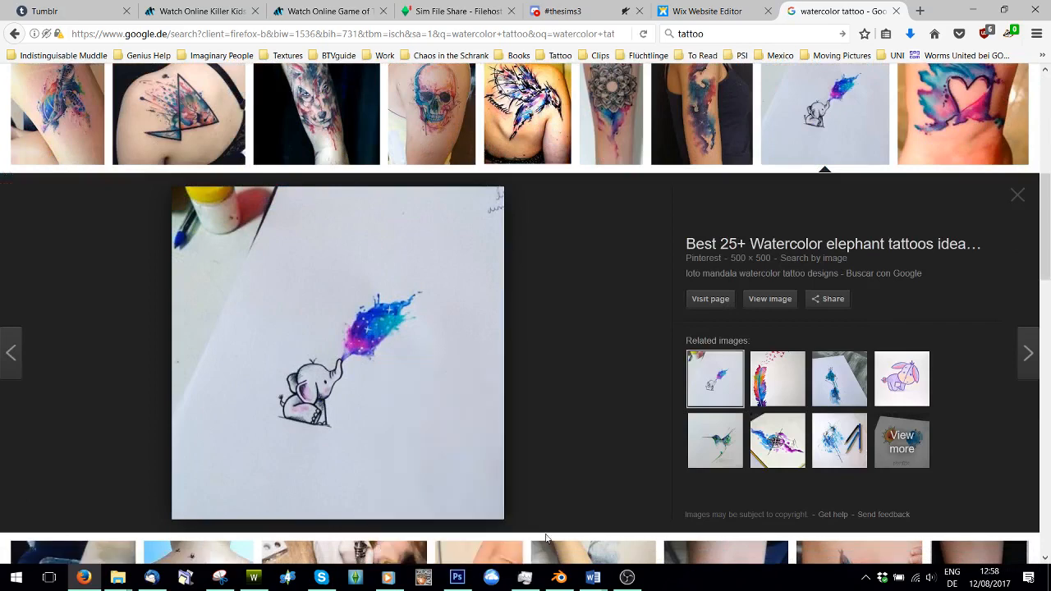
left_click(458, 578)
key("ctrl+v")
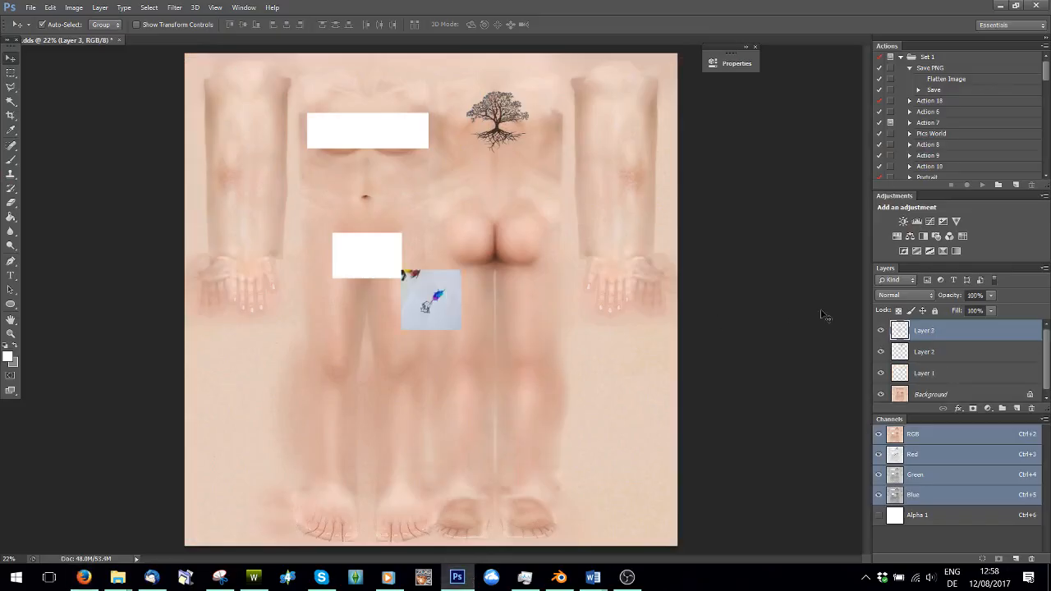
Hide all layers except Layer 3 and delete the part of the pasted image outside a rectangular selection around the elephant and its colour splash.
left_click(881, 352)
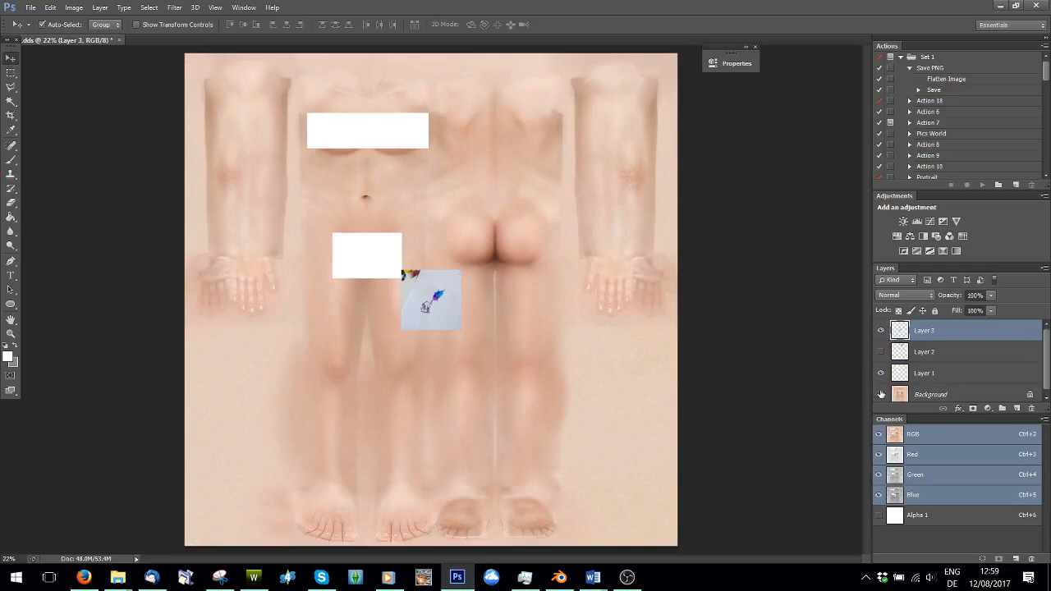
left_click_drag(882, 395, 881, 373)
left_click(215, 7)
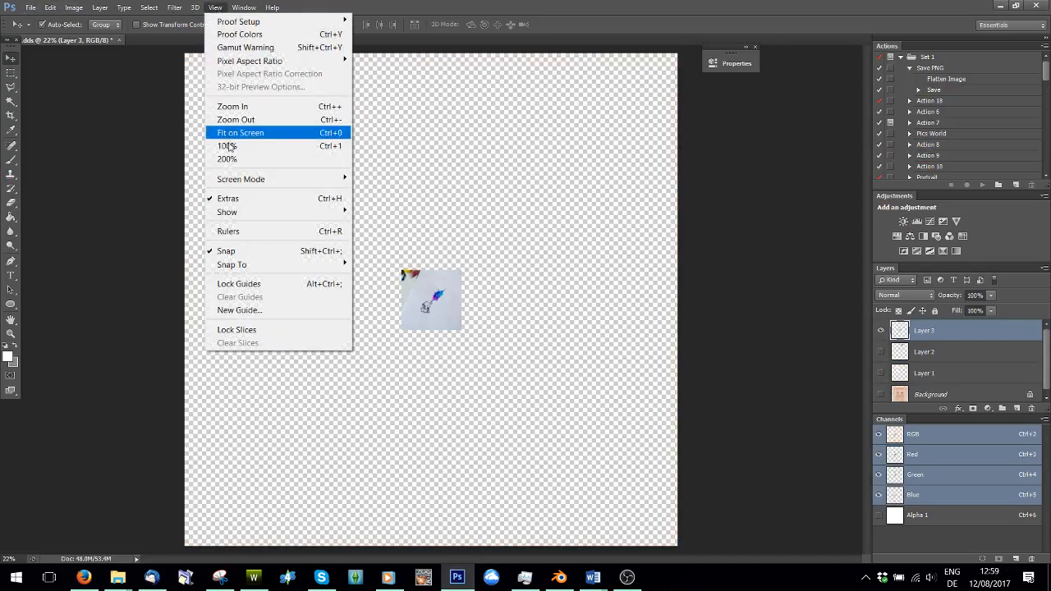
left_click(227, 158)
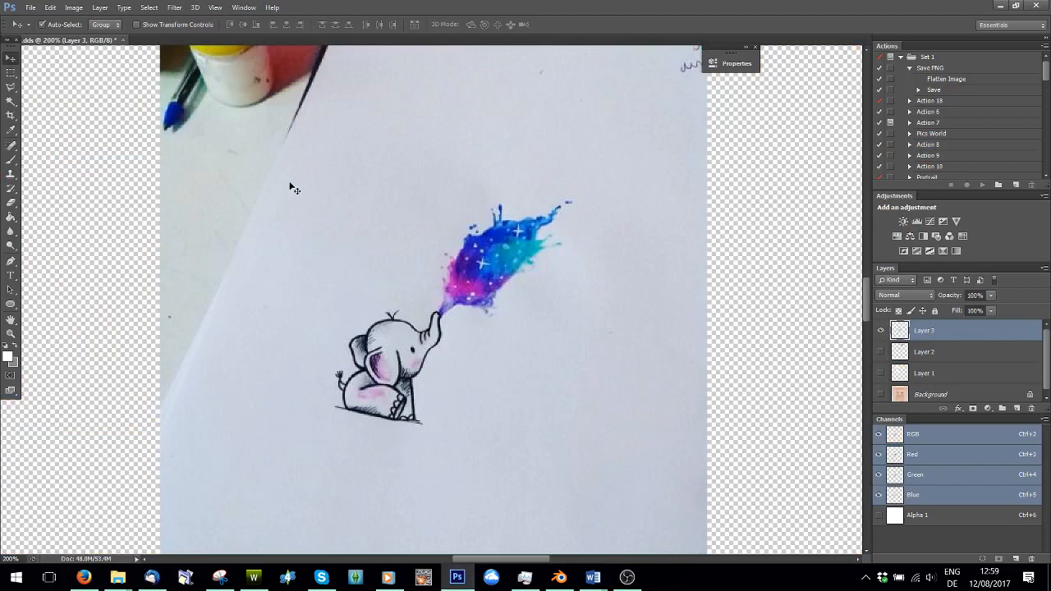
left_click(11, 73)
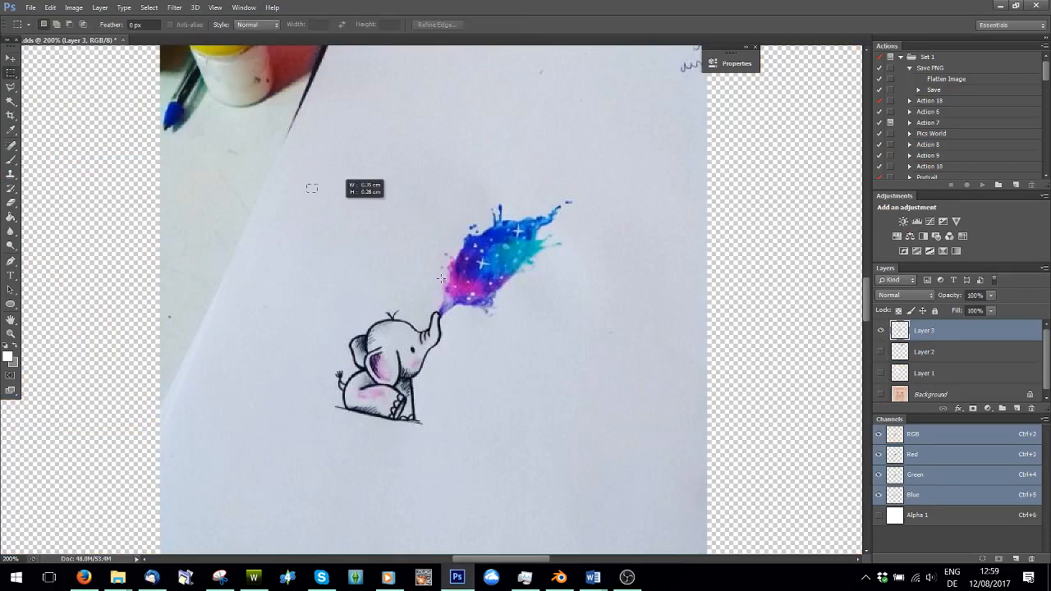
left_click_drag(307, 184, 628, 462)
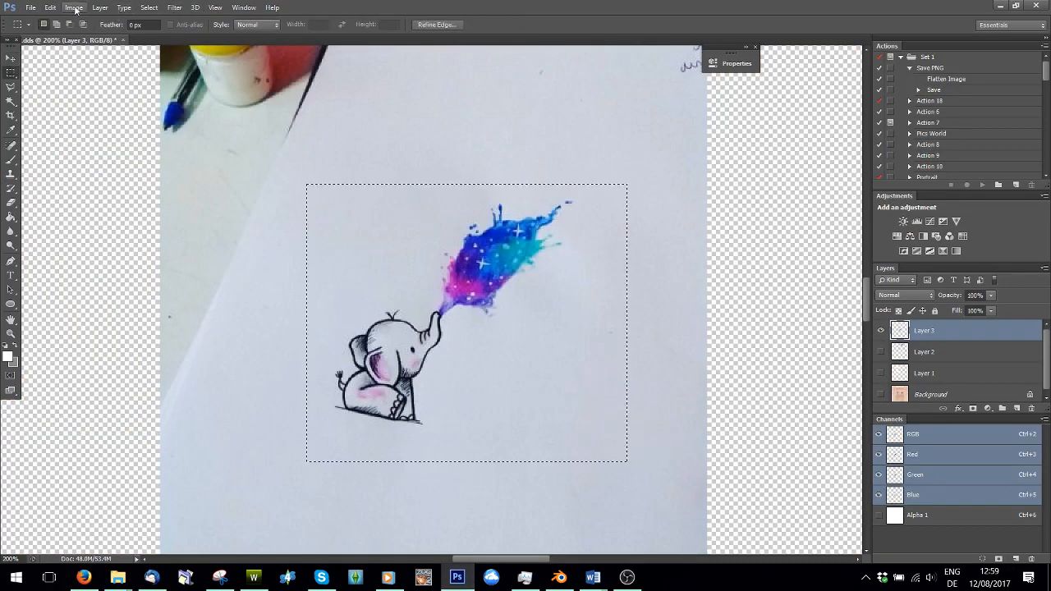
left_click(150, 8)
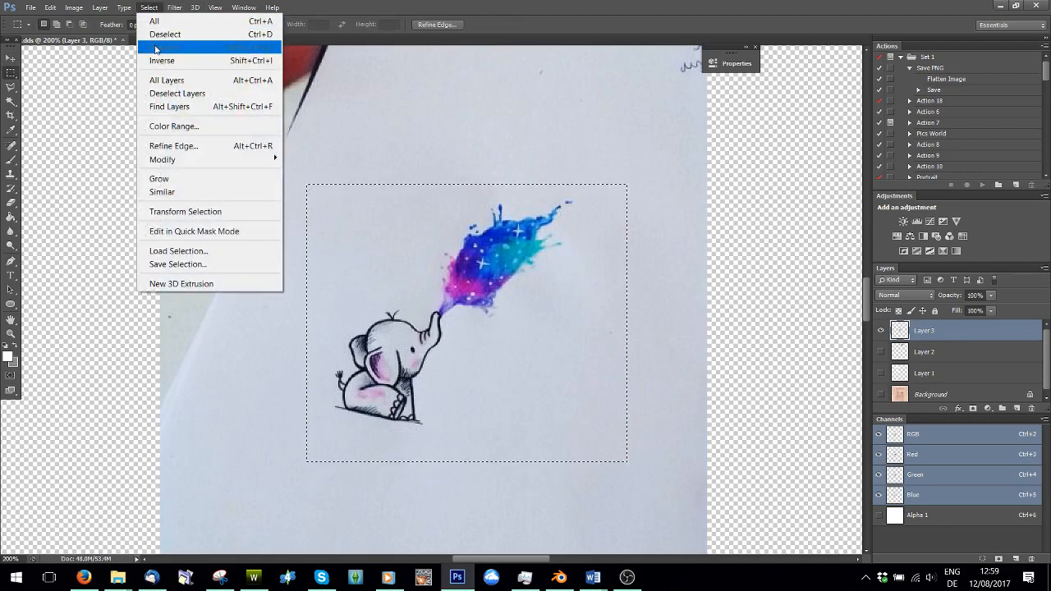
left_click(157, 61)
key("Delete")
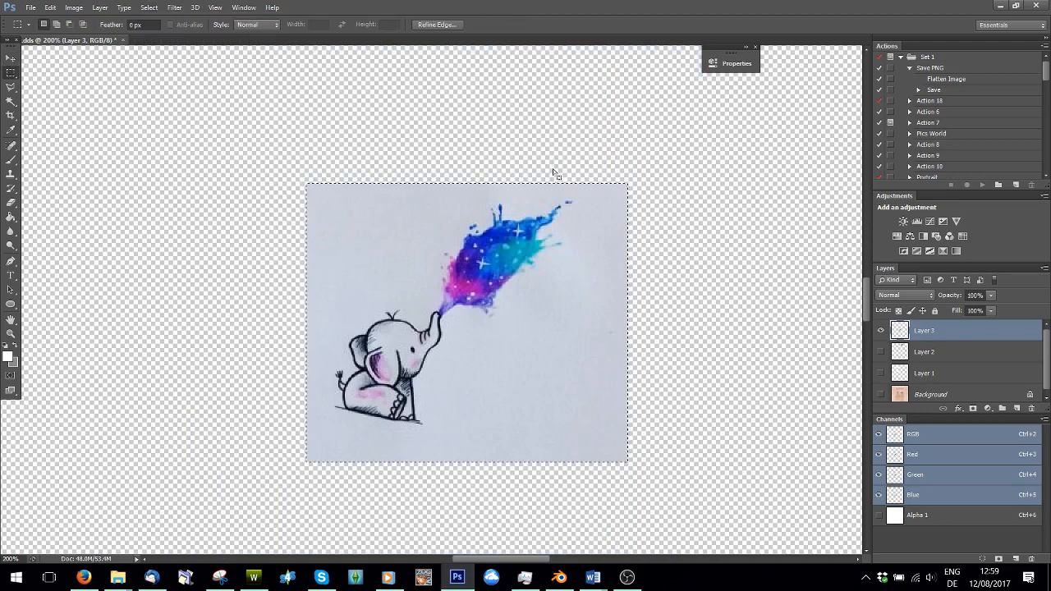
key("ctrl+d")
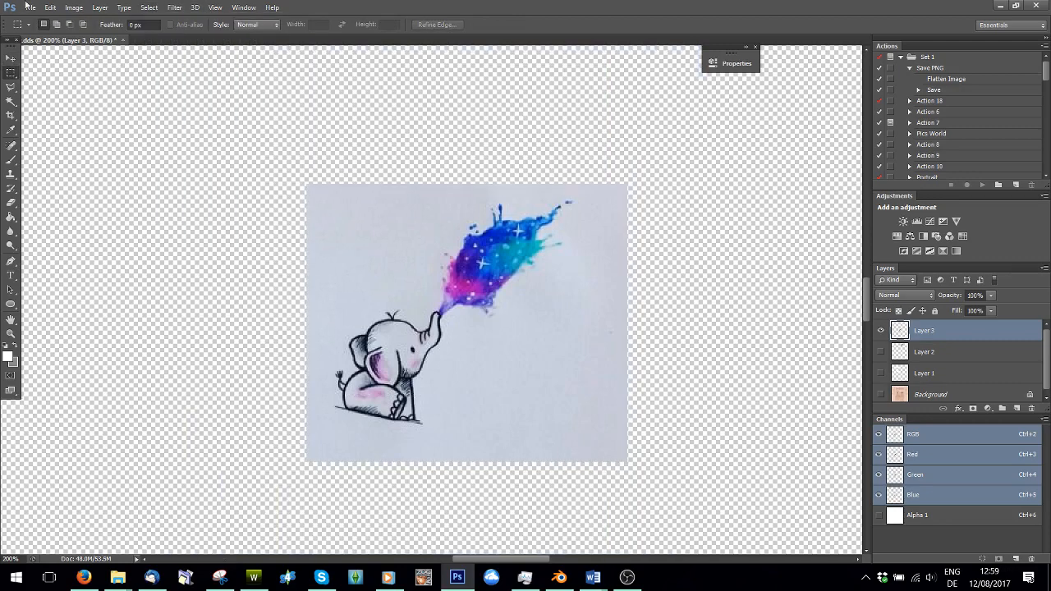
Delete the paper background around the elephant drawing using Color Range with a lowered fuzziness.
left_click(149, 7)
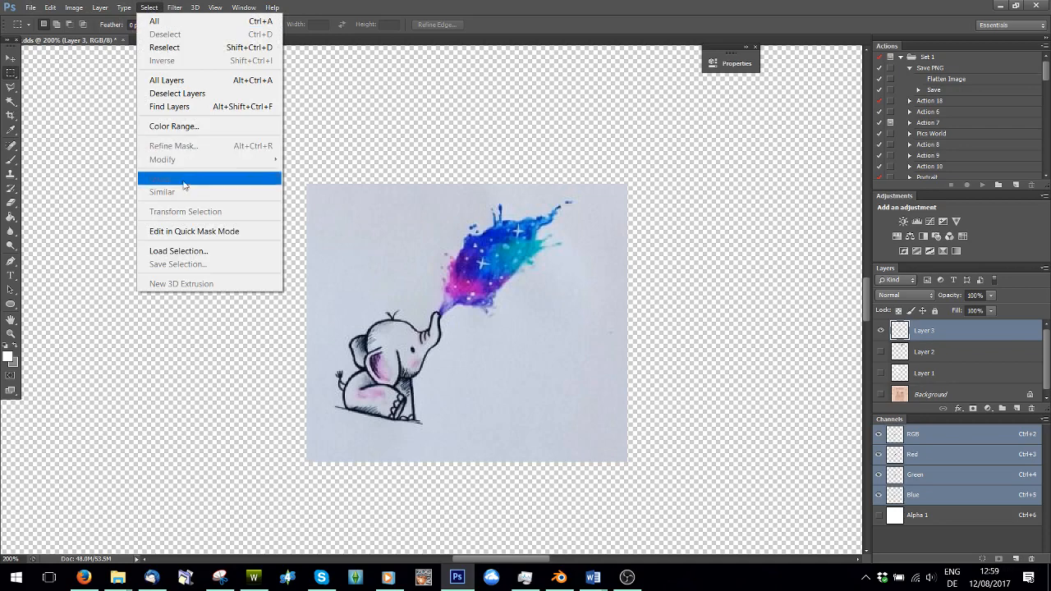
left_click(184, 129)
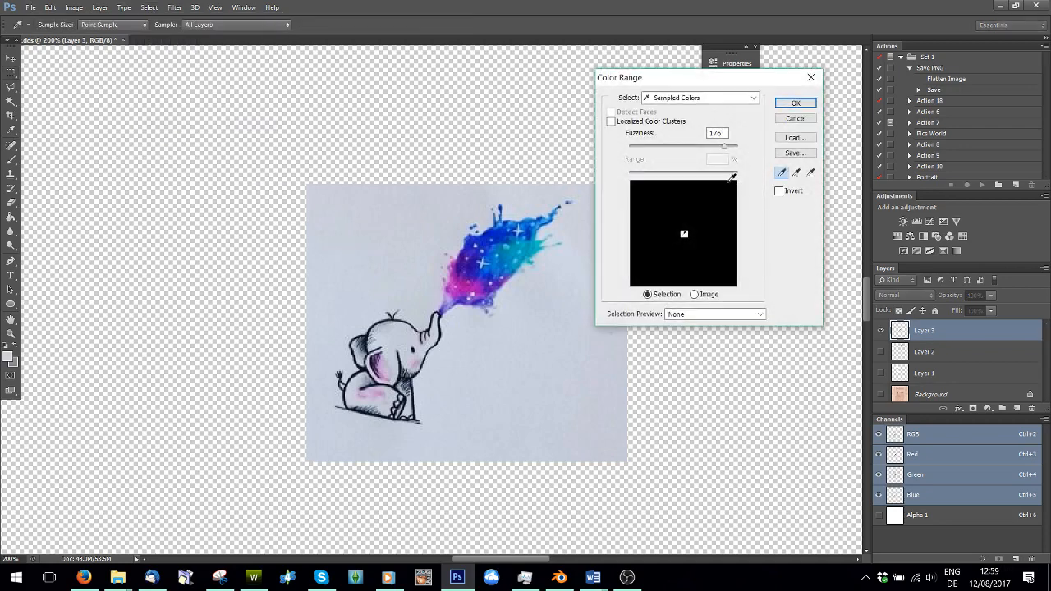
left_click_drag(726, 152, 667, 137)
left_click(799, 103)
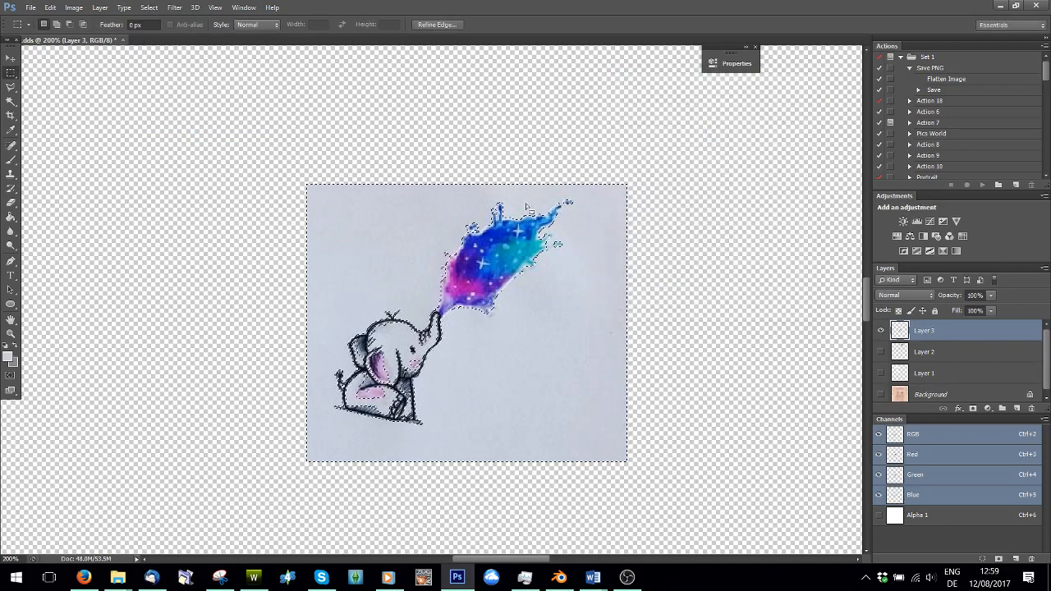
key("Delete")
key("ctrl+d")
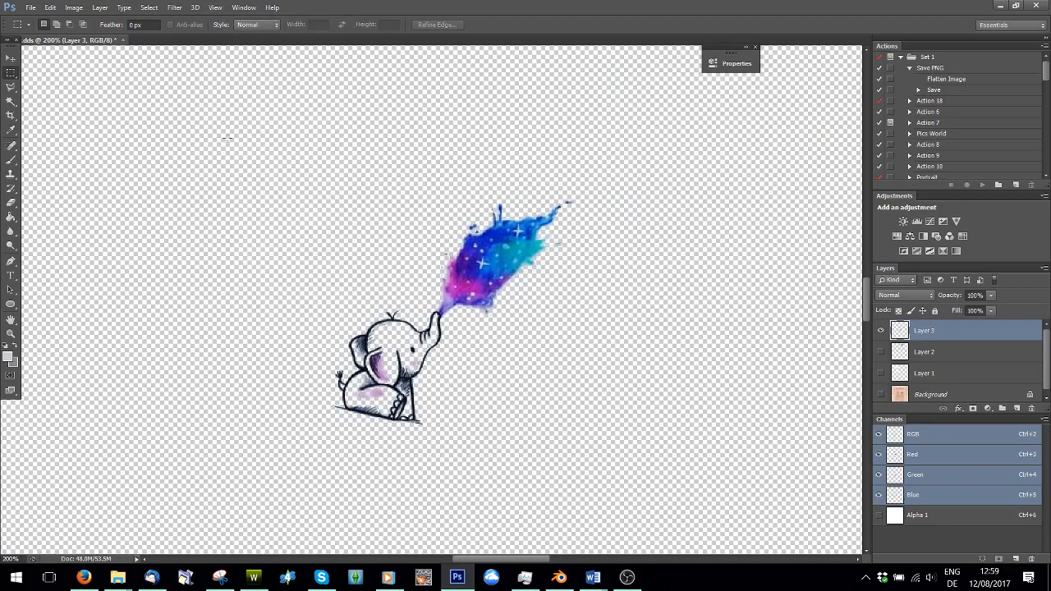
Show Layer 2, Layer 1 and the Background again with the whole texture in view.
left_click(216, 7)
left_click(227, 135)
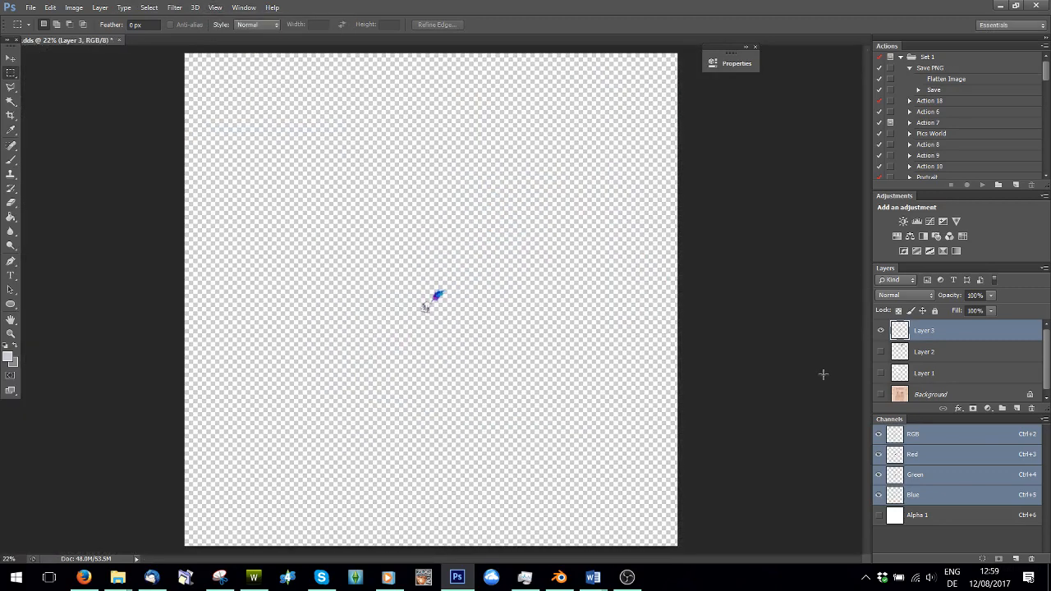
left_click(880, 352)
left_click(880, 373)
left_click(880, 395)
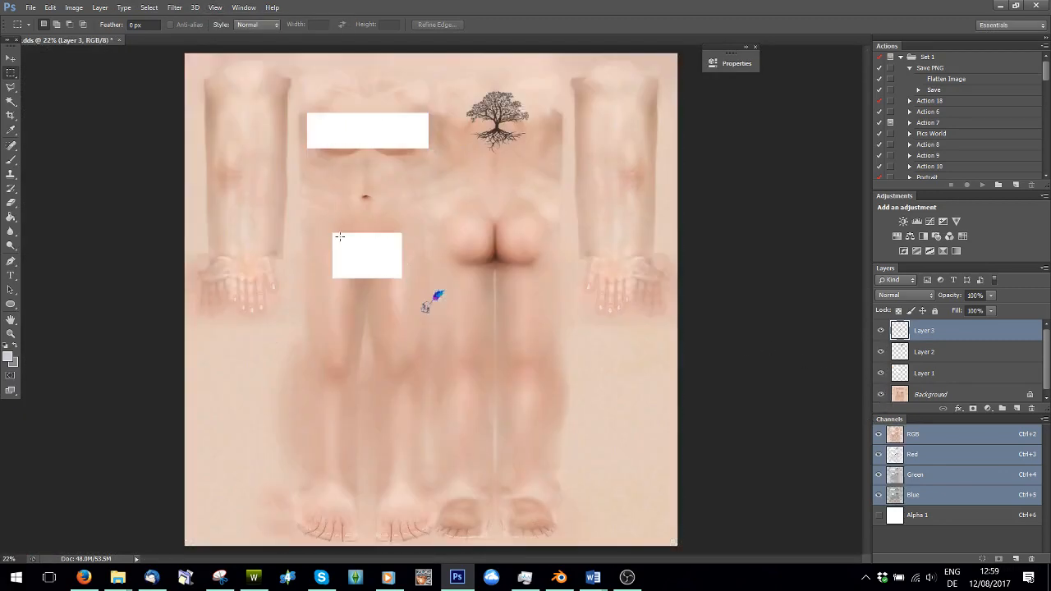
Enlarge the elephant tattoo to about 155% with Free Transform and place it on the belly beside the navel.
key("ctrl+t")
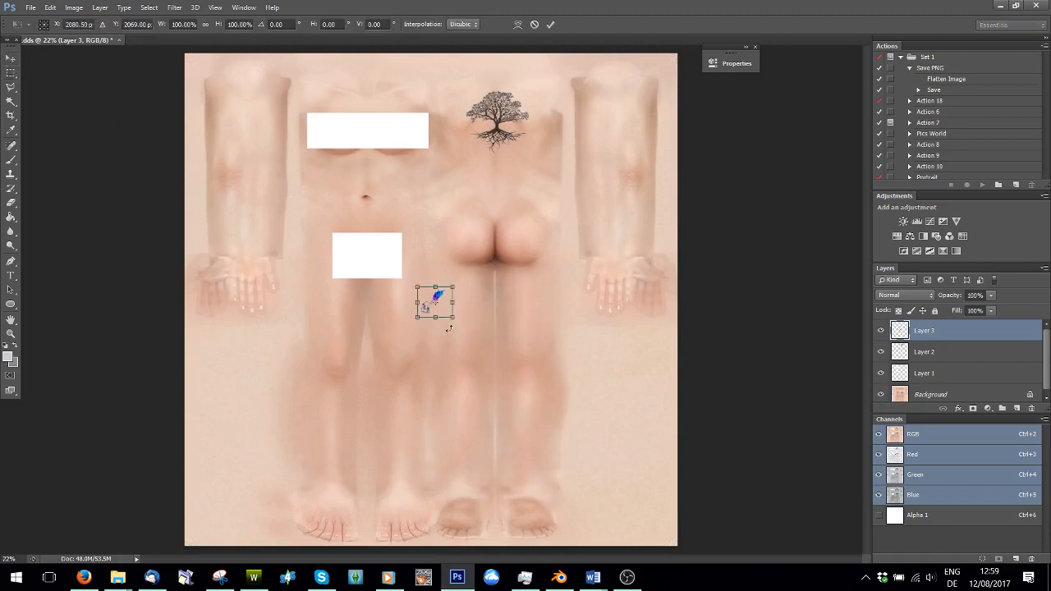
left_click_drag(450, 317, 358, 183)
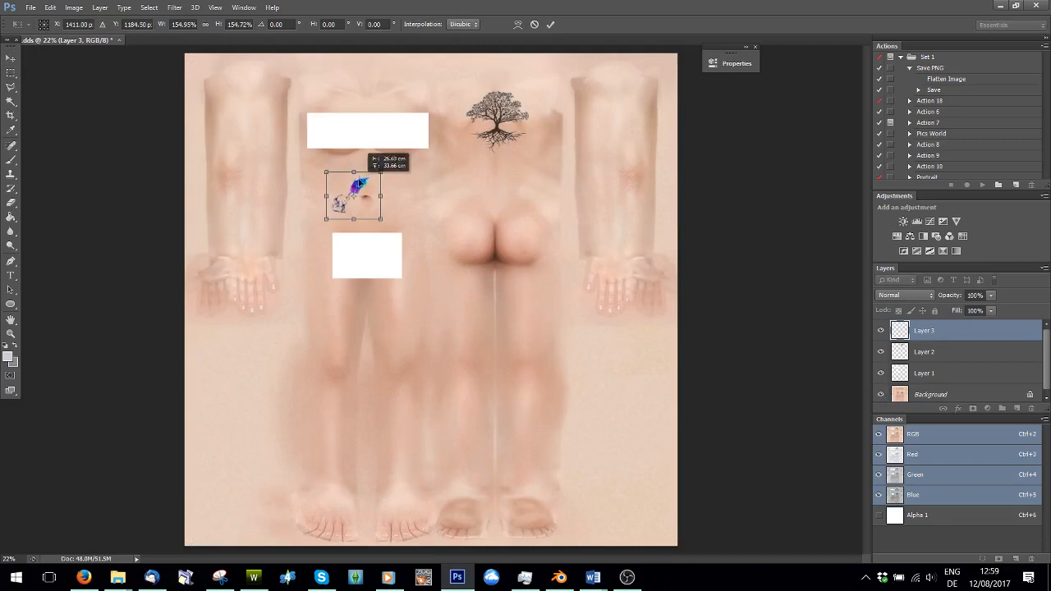
left_click(551, 24)
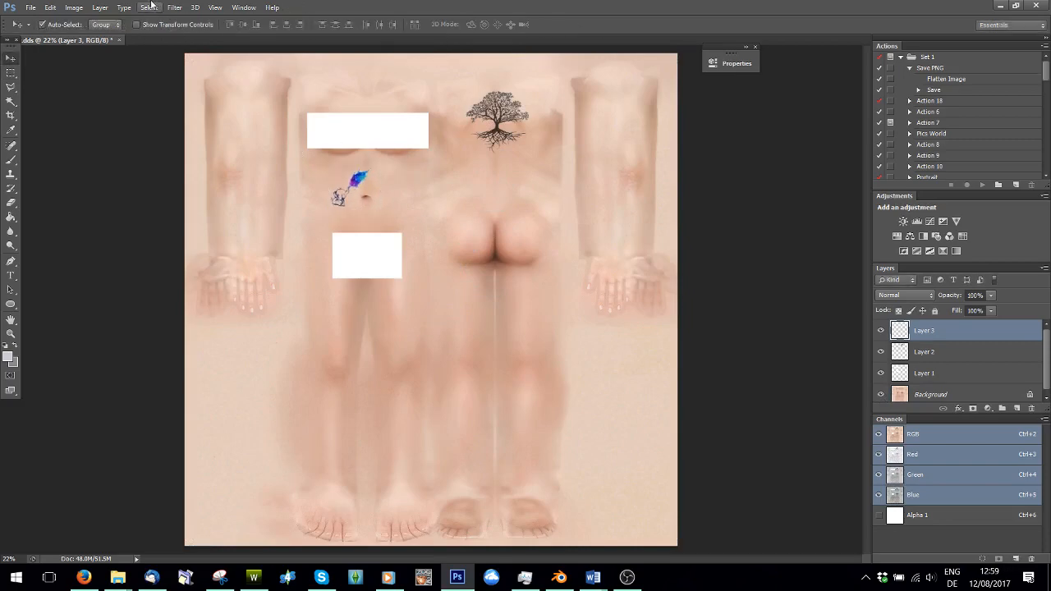
Examine the elephant tattoo on the belly at 200% magnification.
left_click(175, 7)
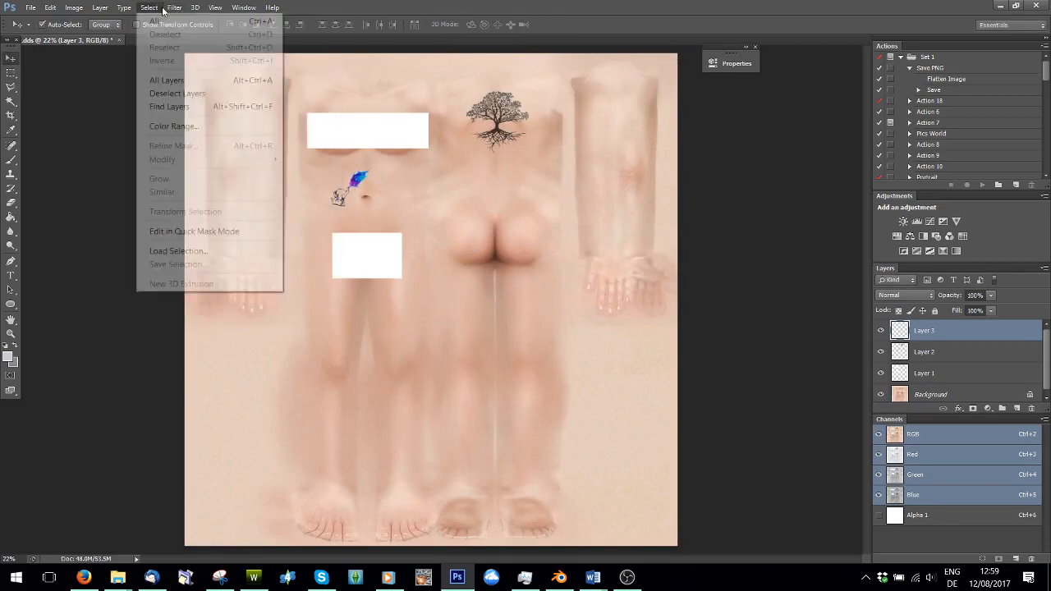
left_click(215, 7)
left_click(234, 159)
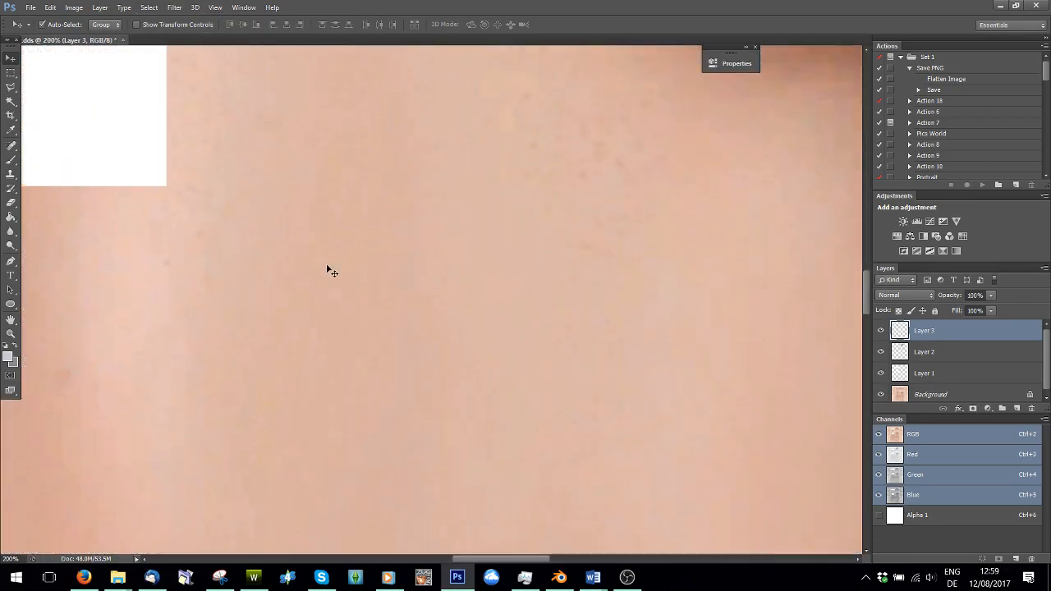
left_click_drag(865, 281, 865, 188)
left_click_drag(522, 560, 424, 559)
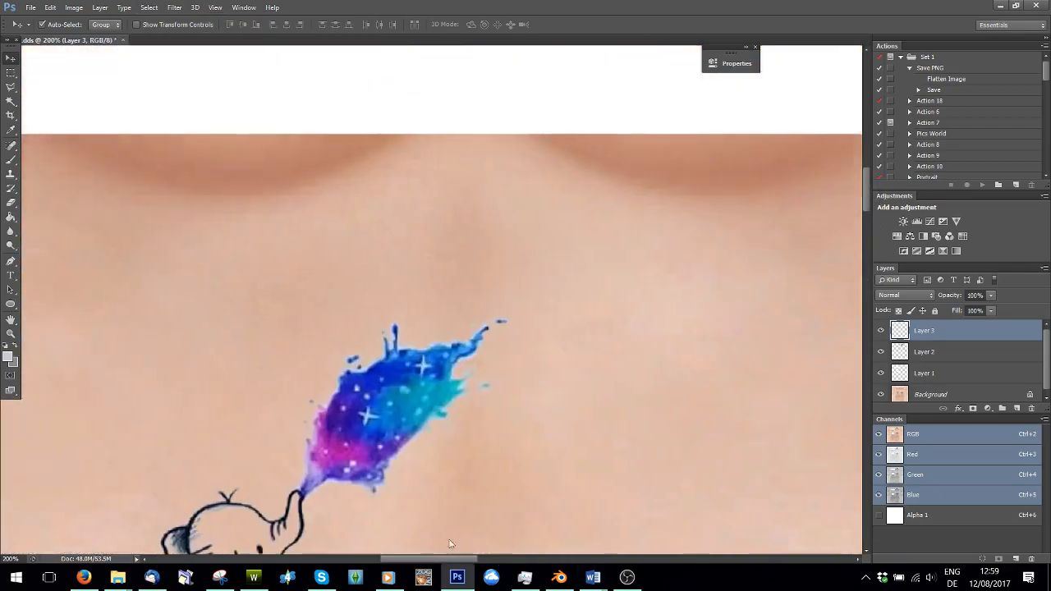
mouse_move(867, 187)
left_mouse_down()
mouse_move(864, 233)
mouse_move(867, 208)
left_mouse_up()
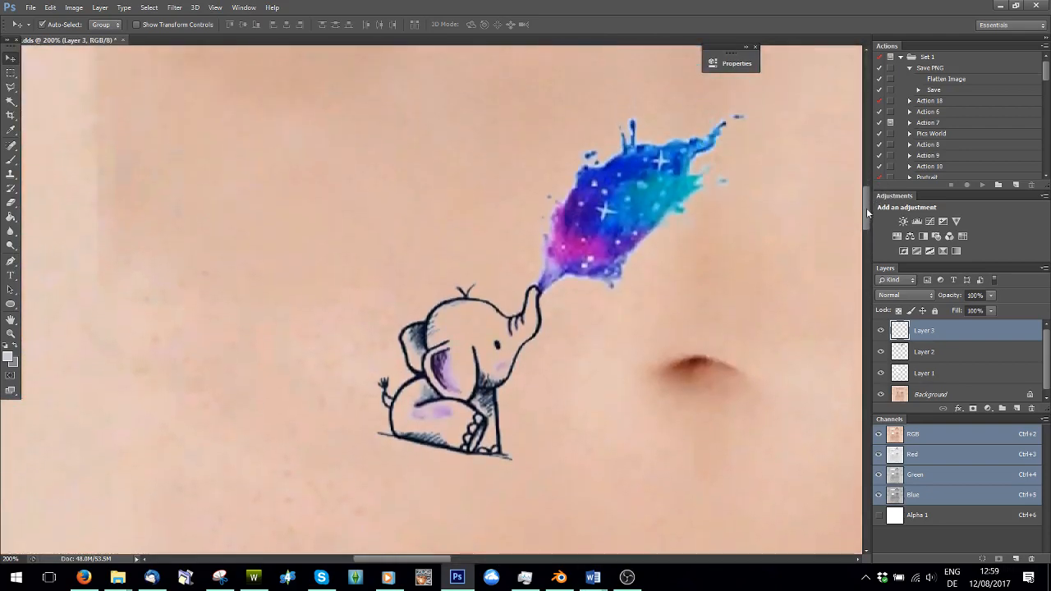
Try a different layer opacity and a Levels midtone value of 2.15 on the elephant tattoo.
left_click(991, 296)
left_click_drag(968, 307, 992, 310)
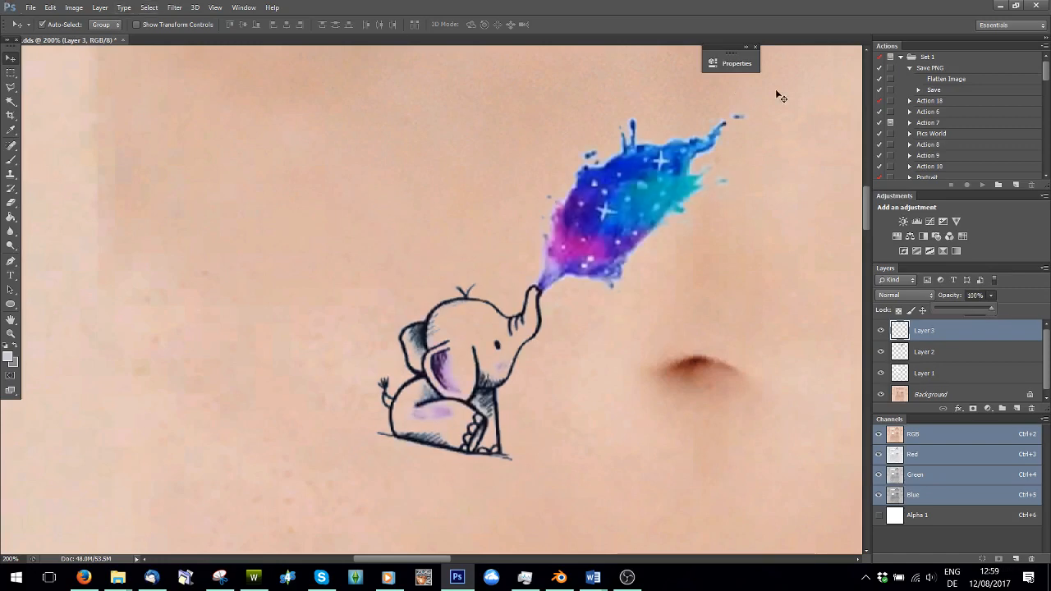
left_click(244, 8)
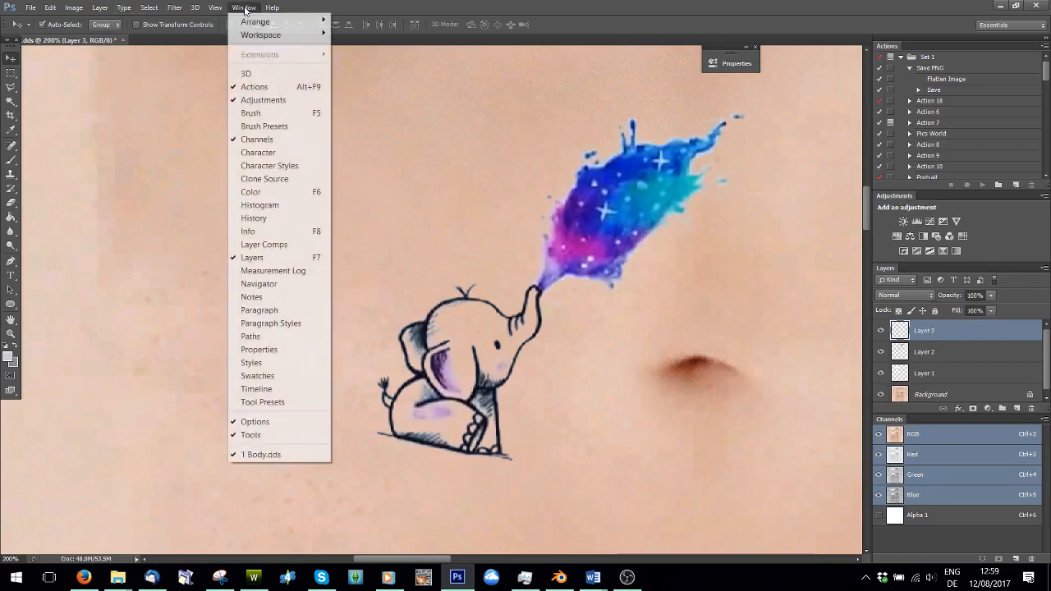
left_click(994, 238)
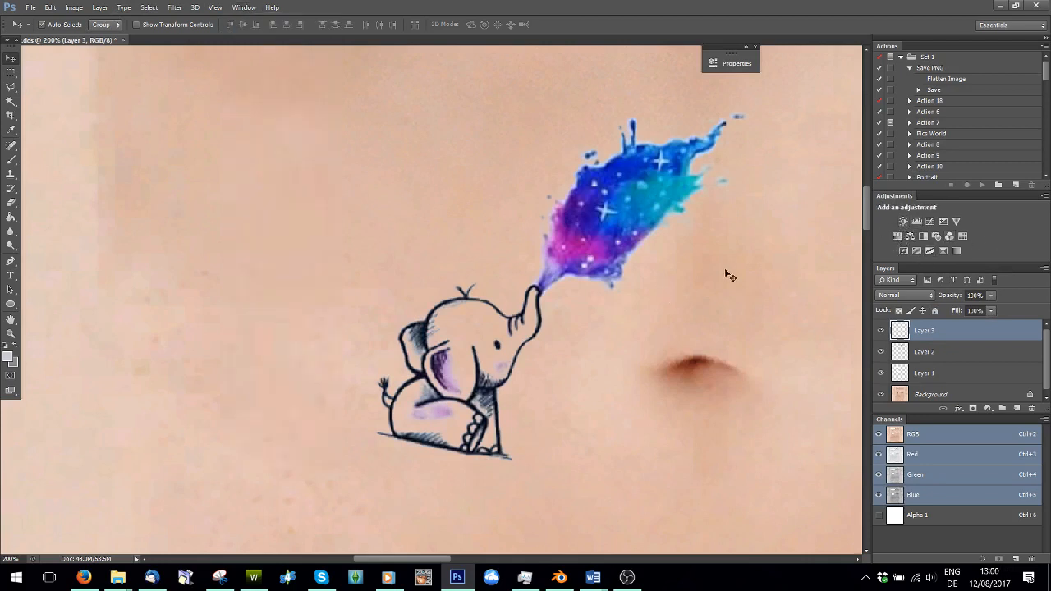
key("ctrl+l")
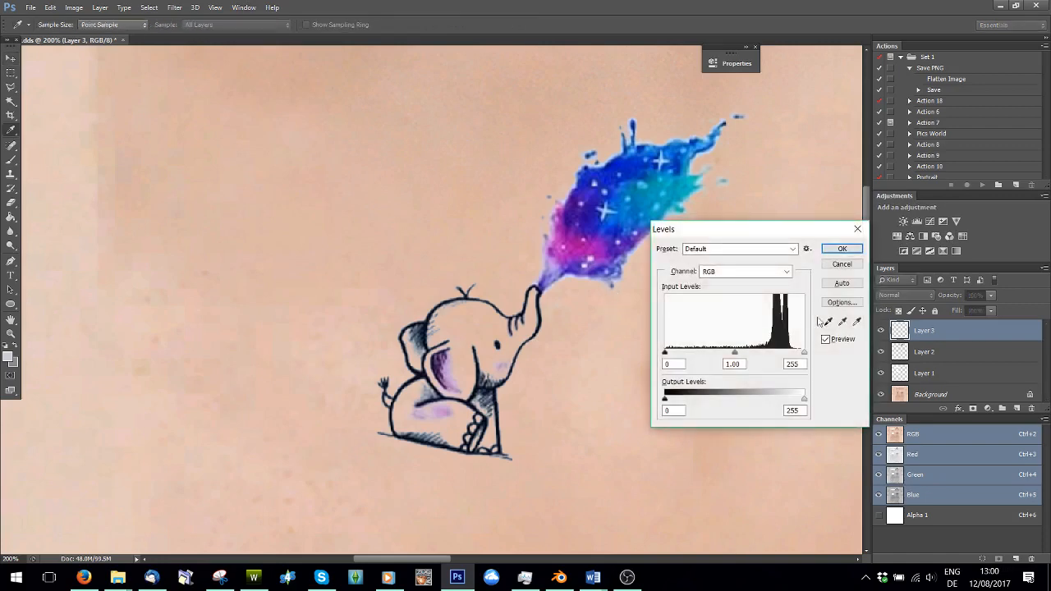
left_click_drag(740, 355, 696, 335)
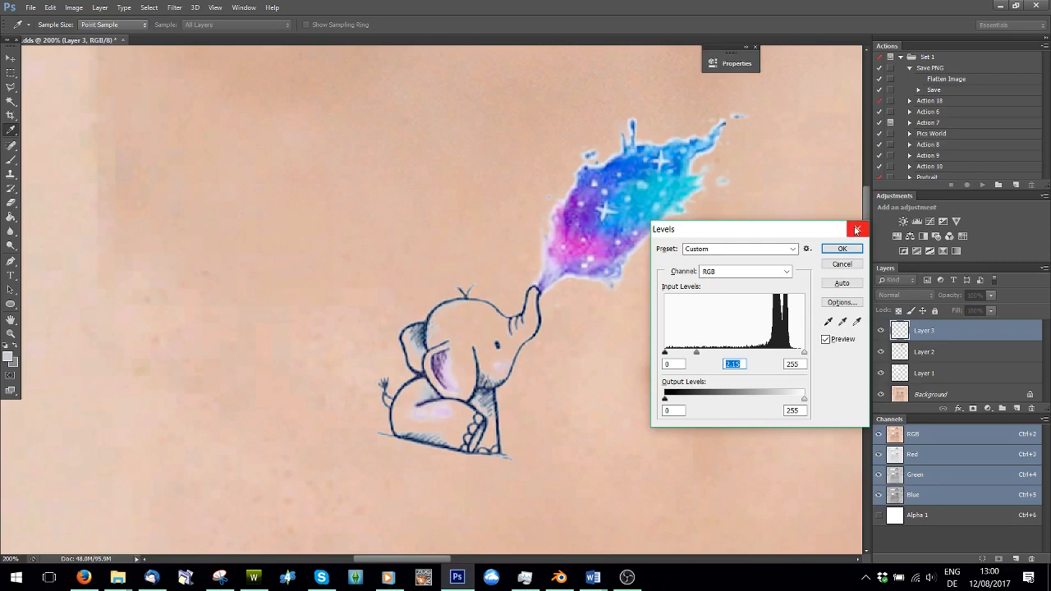
left_click(857, 230)
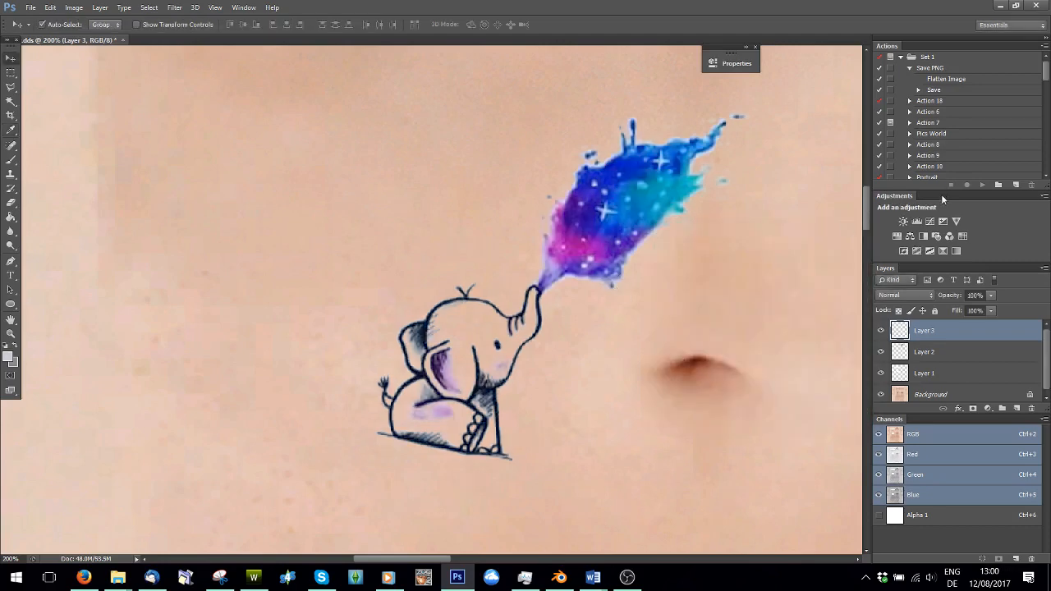
Try blend modes such as Lighter Color, Multiply and Dissolve on the elephant's Layer 3.
left_click(902, 296)
left_click(895, 146)
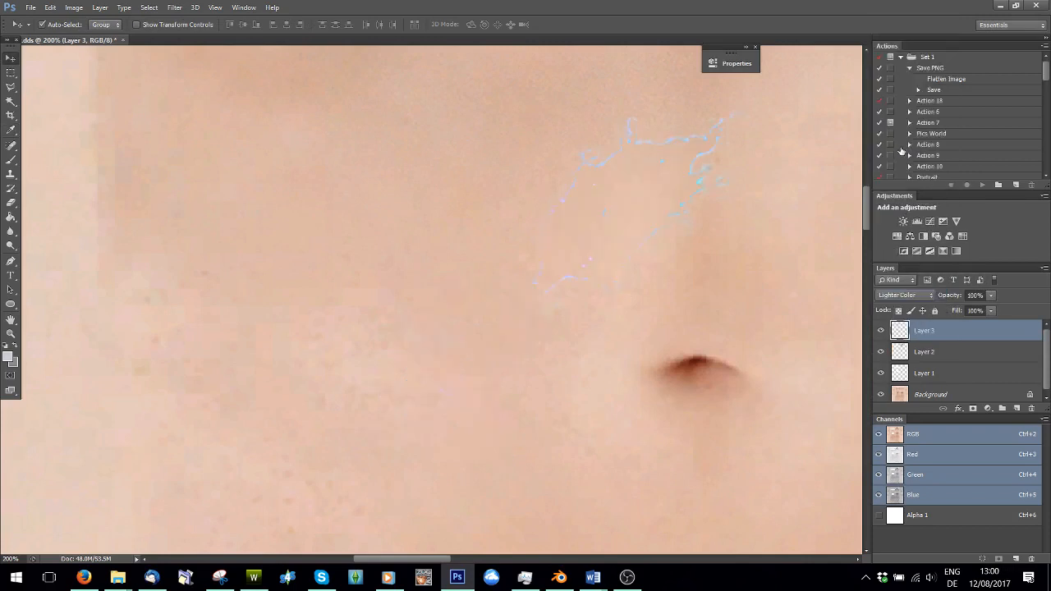
left_click(907, 296)
left_click(899, 50)
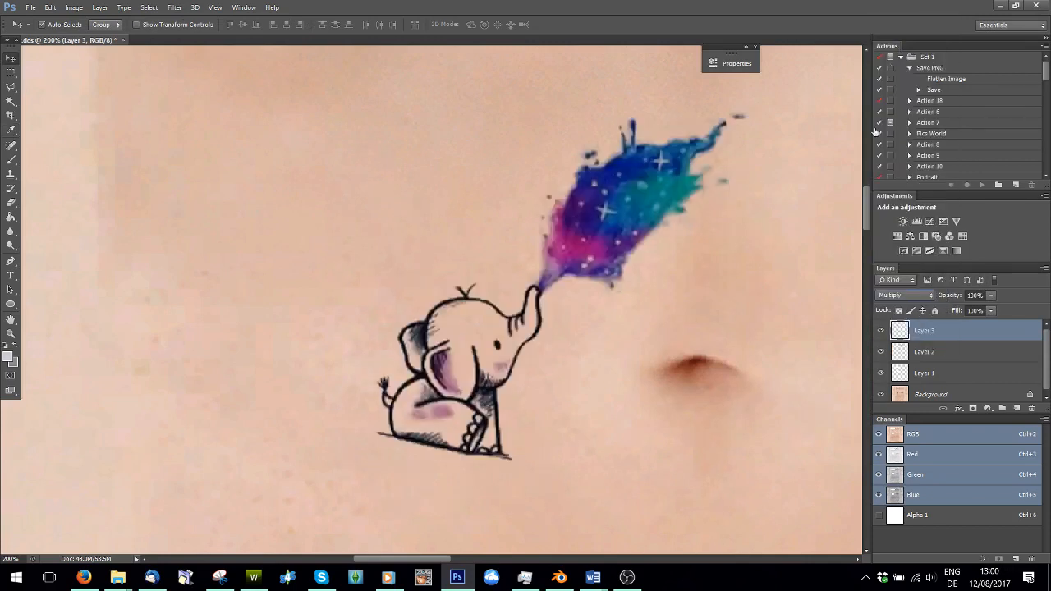
left_click(903, 295)
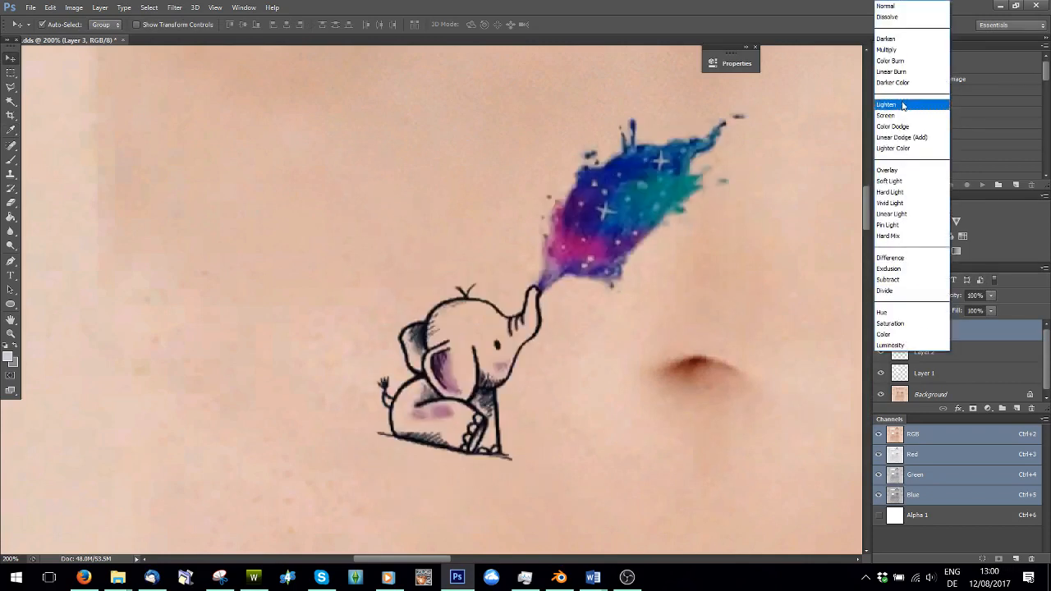
left_click(902, 123)
left_click(912, 295)
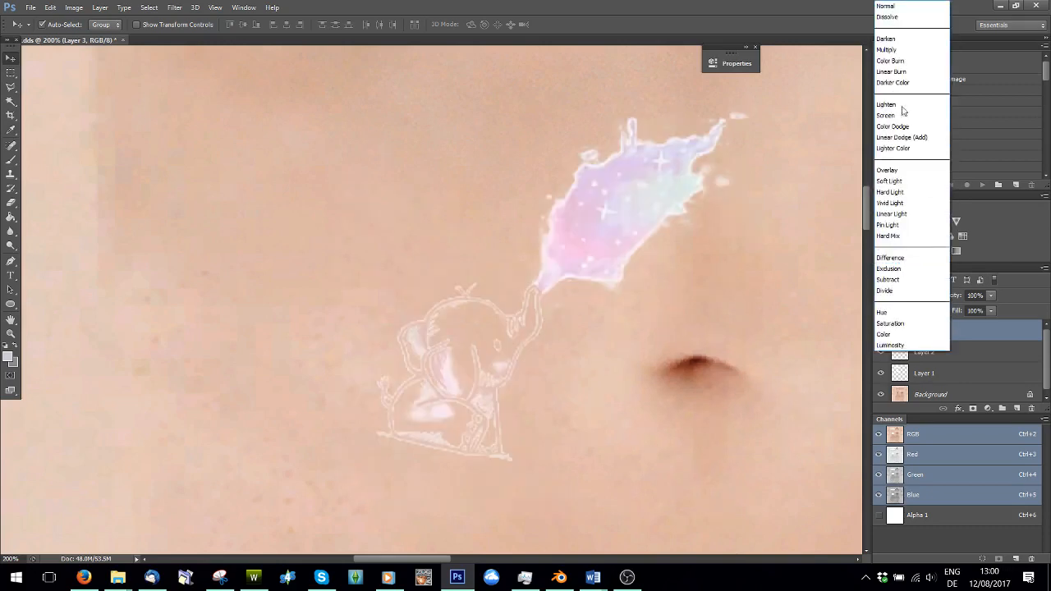
left_click(897, 22)
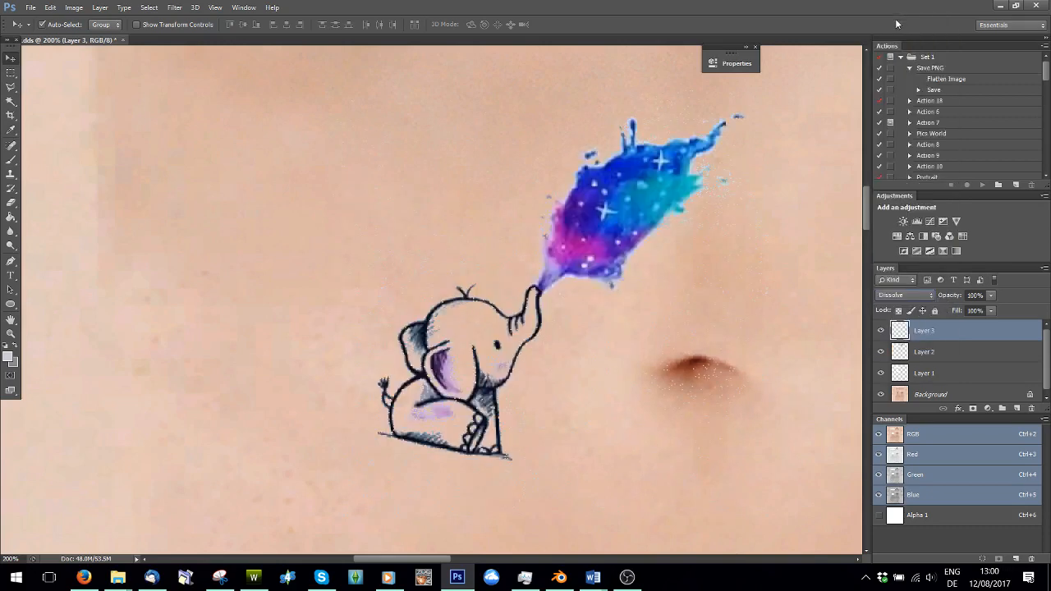
Try the Difference, Exclusion and Overlay blend modes on the elephant's Layer 3 and return it to Normal.
left_click(896, 295)
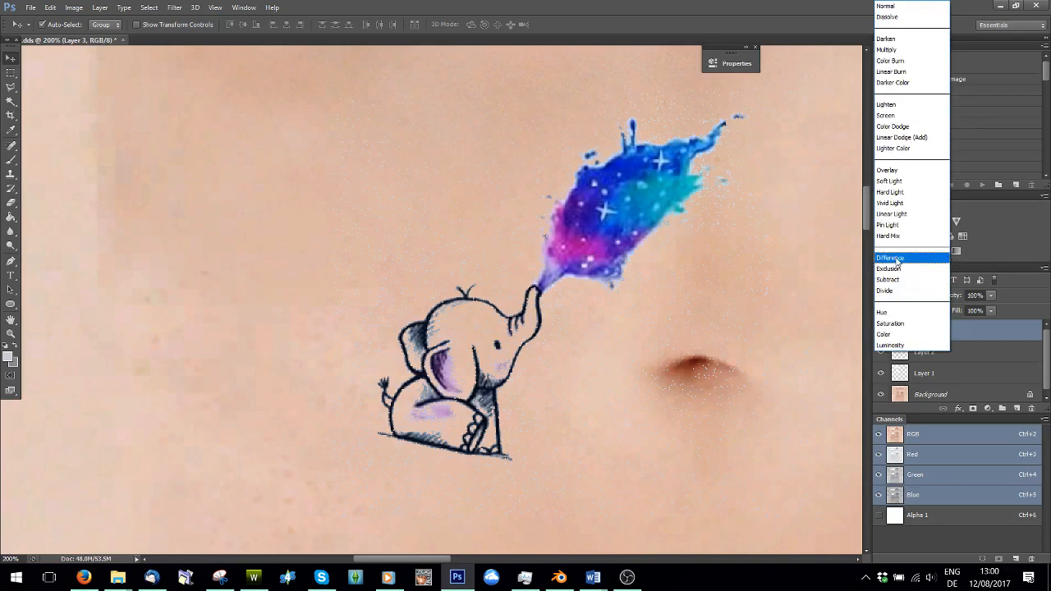
left_click(895, 257)
left_click(903, 295)
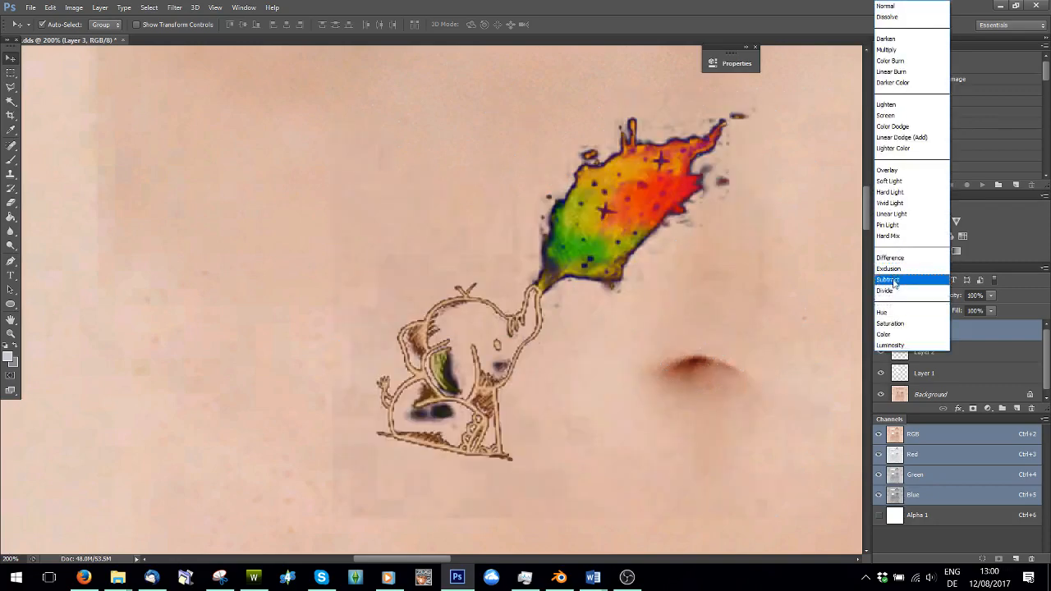
left_click(894, 271)
left_click(902, 296)
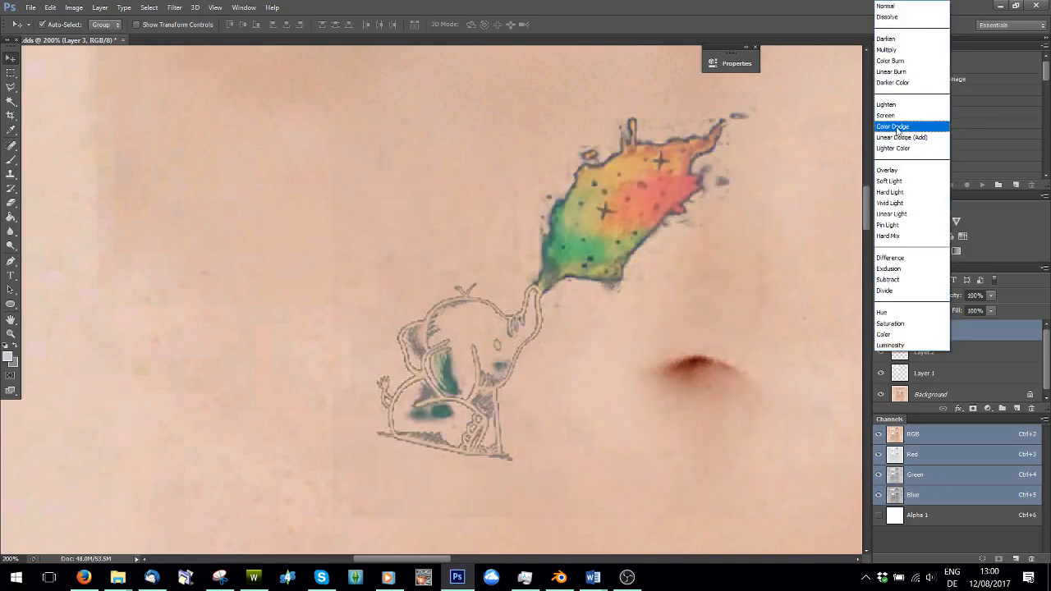
left_click(895, 170)
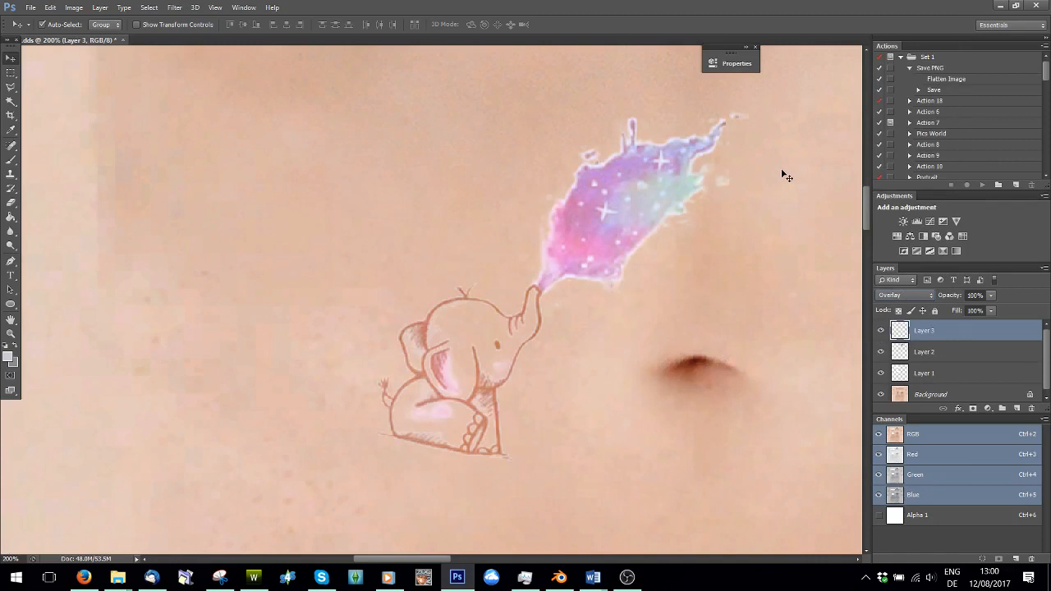
left_click(920, 295)
left_click(895, 12)
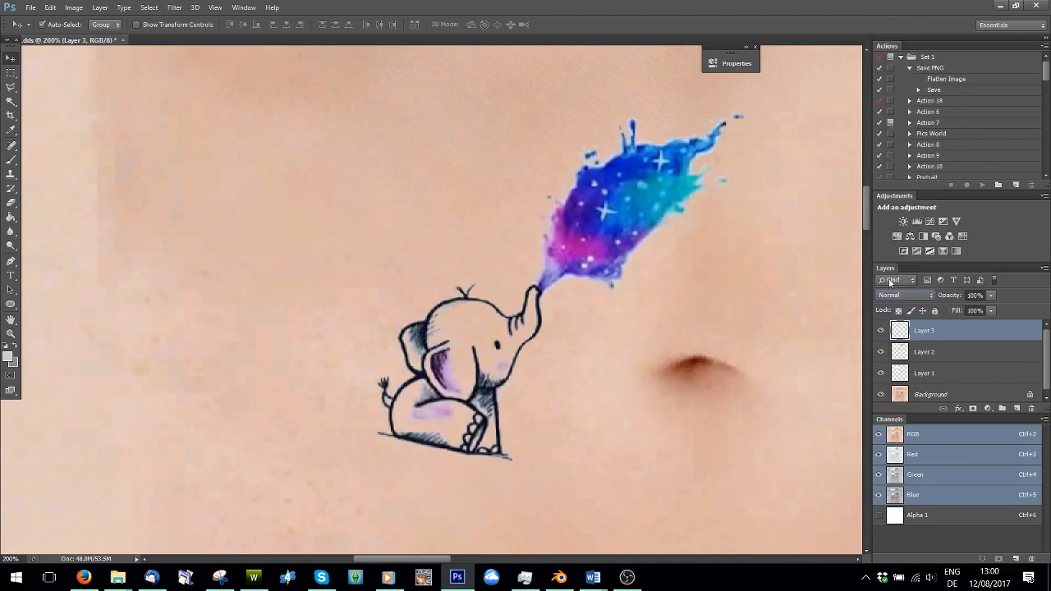
Lower the opacity of the elephant's Layer 3 to 76% and fit the whole texture in view.
left_click(991, 297)
left_click_drag(976, 310, 979, 310)
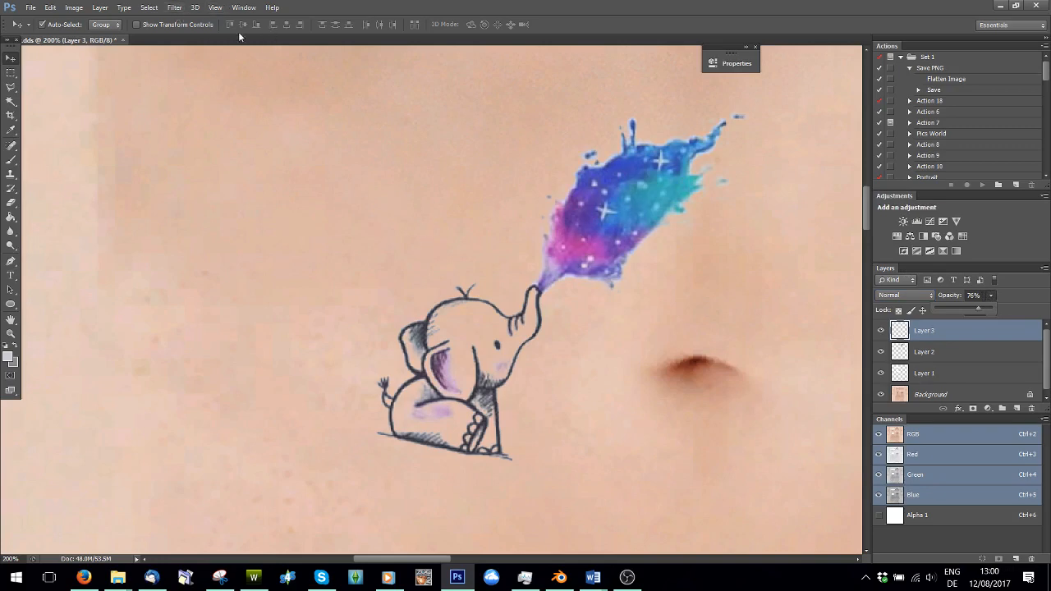
left_click(217, 8)
left_click(244, 132)
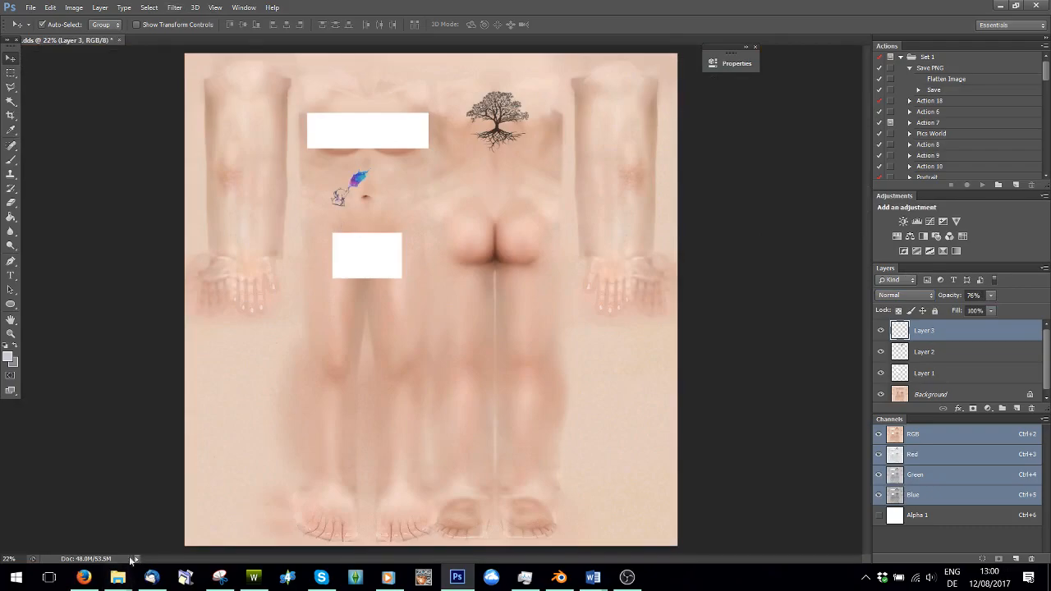
Switch to Firefox and search Google Images for "stretchmarks".
left_click(83, 578)
left_click(1019, 196)
scroll(1018, 246, "up", 5)
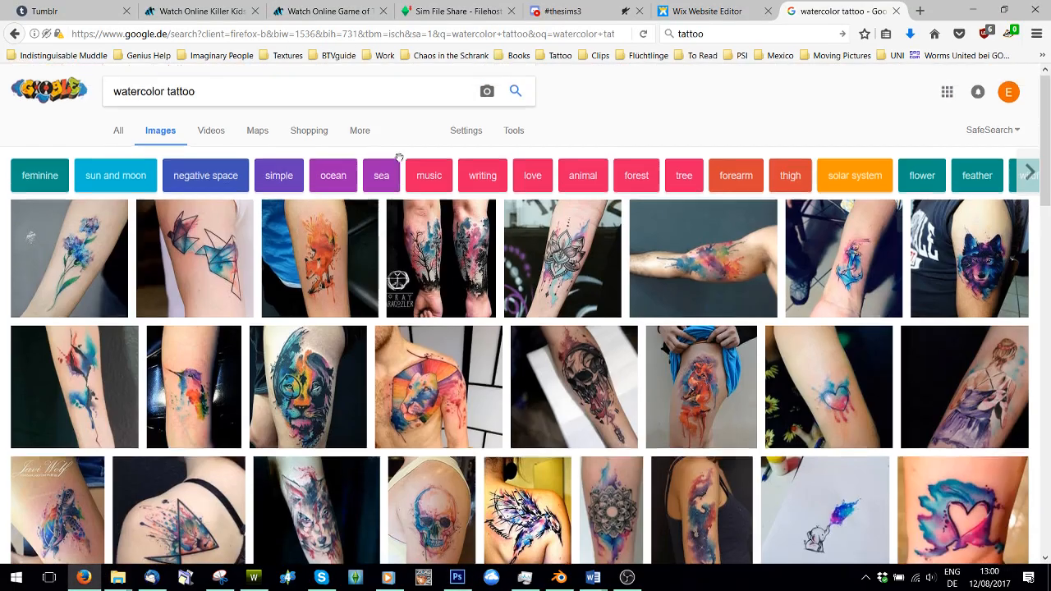
left_click_drag(195, 93, 119, 127)
left_click(118, 131)
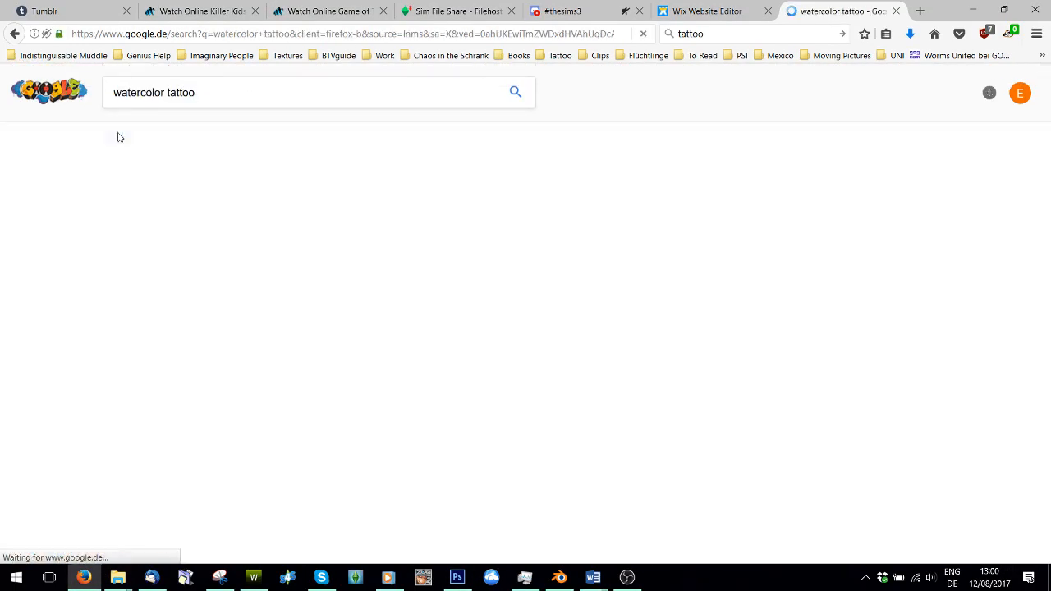
left_click(206, 96)
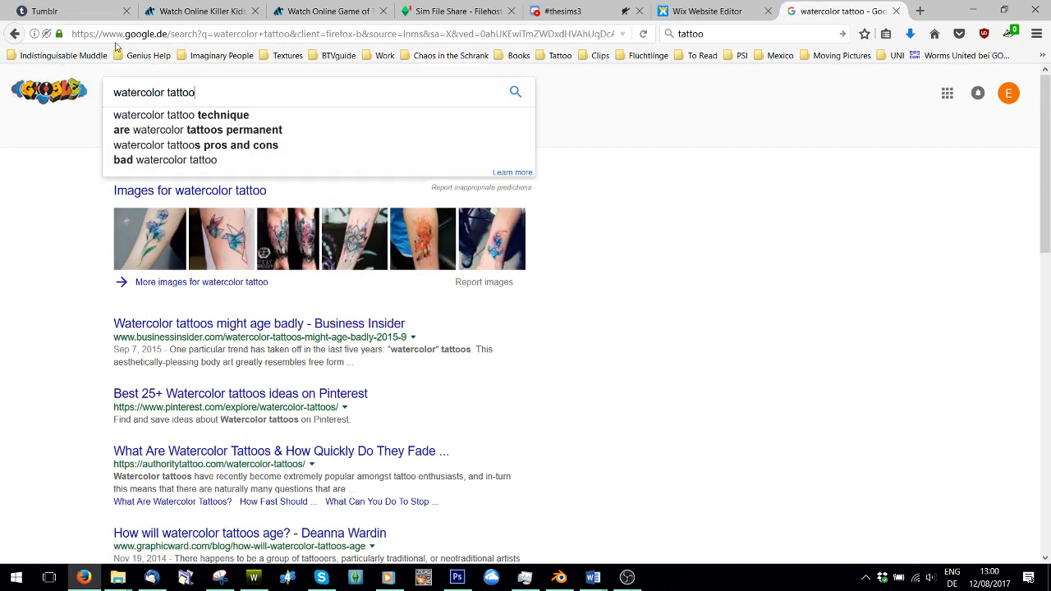
key("ctrl+a")
type("stret")
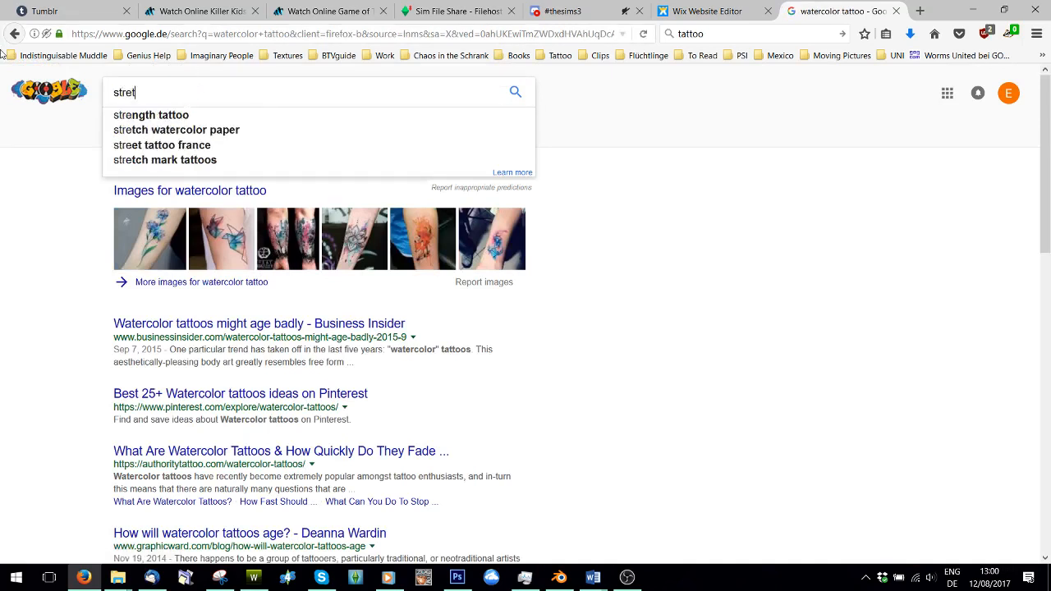
type("chmarks")
key("Return")
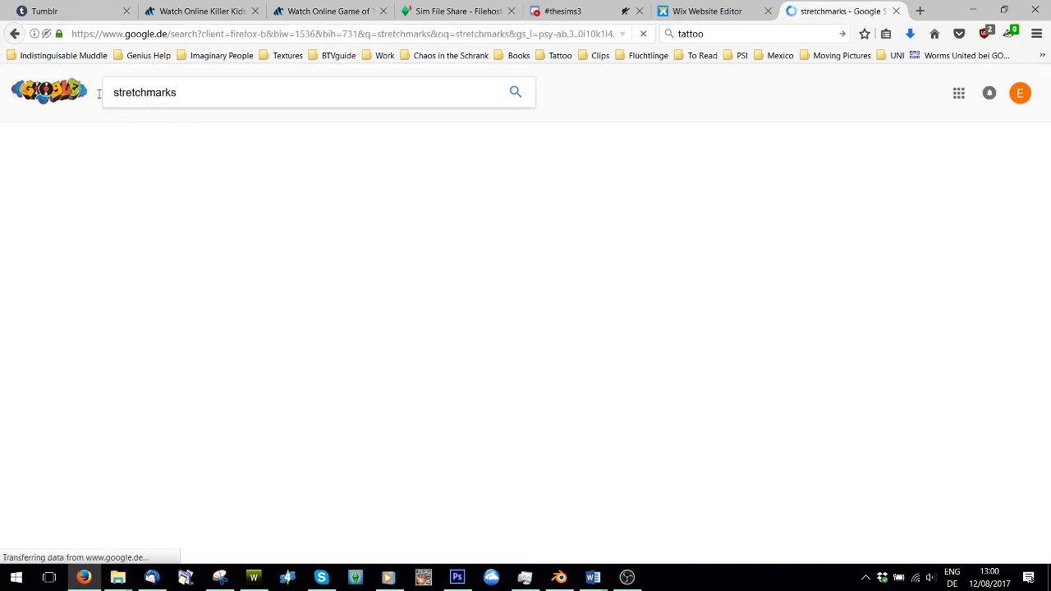
left_click(162, 132)
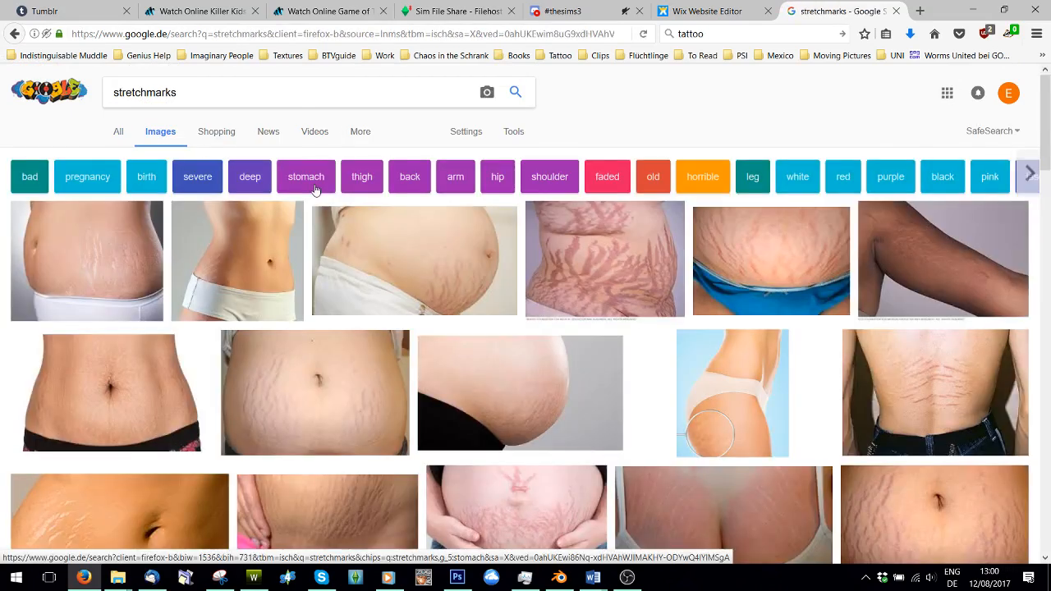
Browse the stretch mark images and open the preview of the tanned belly with pale marks beside the navel.
scroll(314, 190, "down", 3)
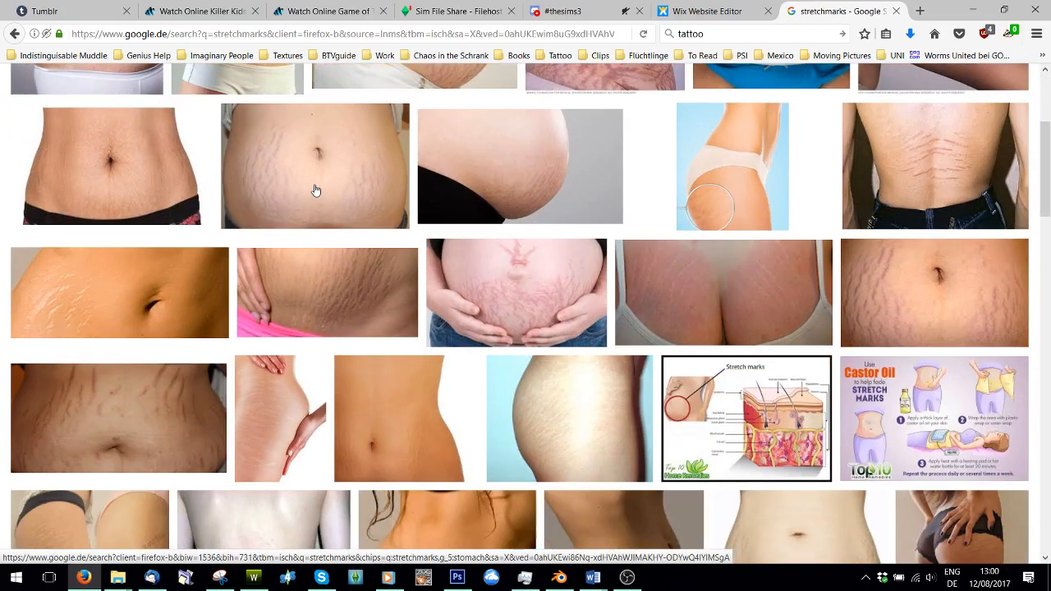
scroll(359, 205, "up", 1)
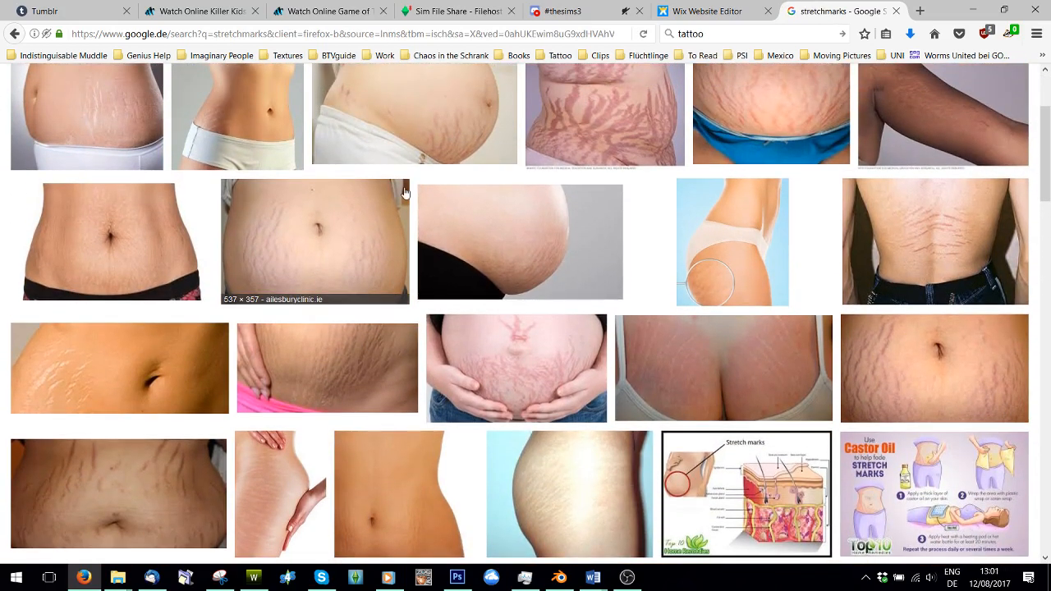
scroll(404, 193, "down", 3)
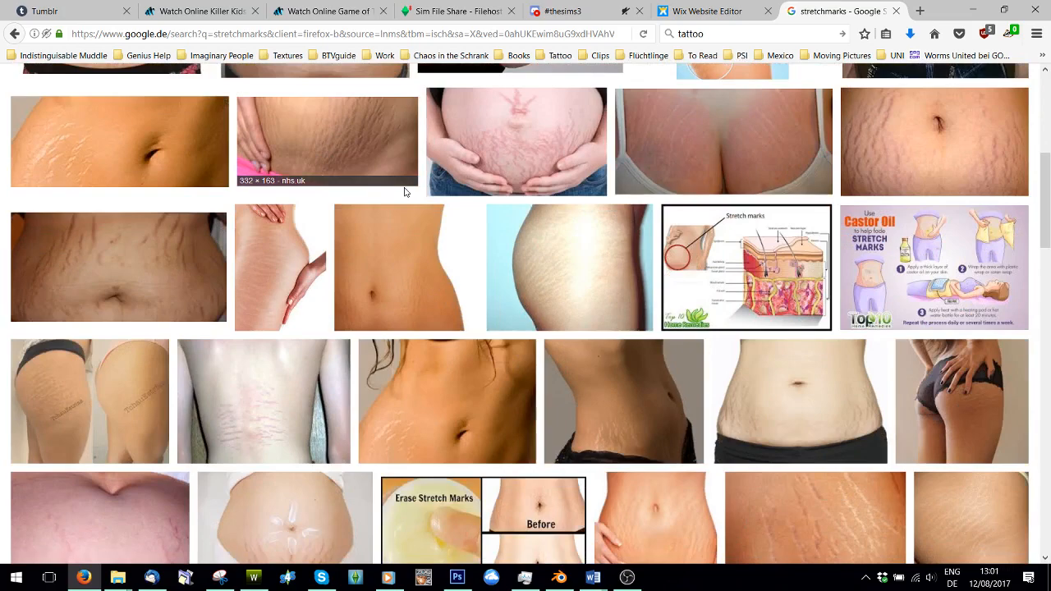
scroll(408, 194, "down", 3)
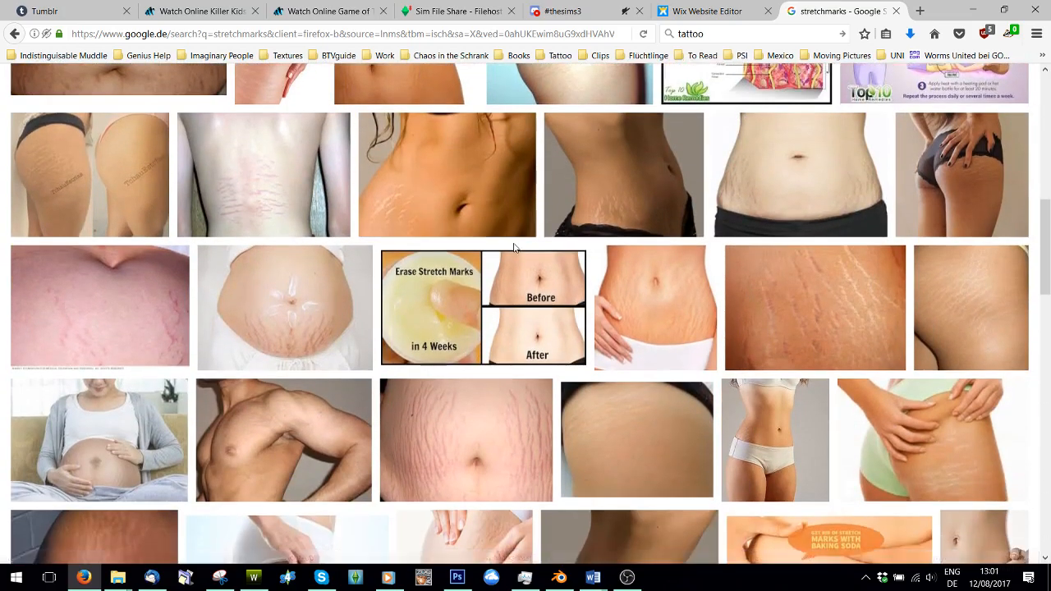
scroll(505, 244, "up", 4)
scroll(515, 248, "up", 4)
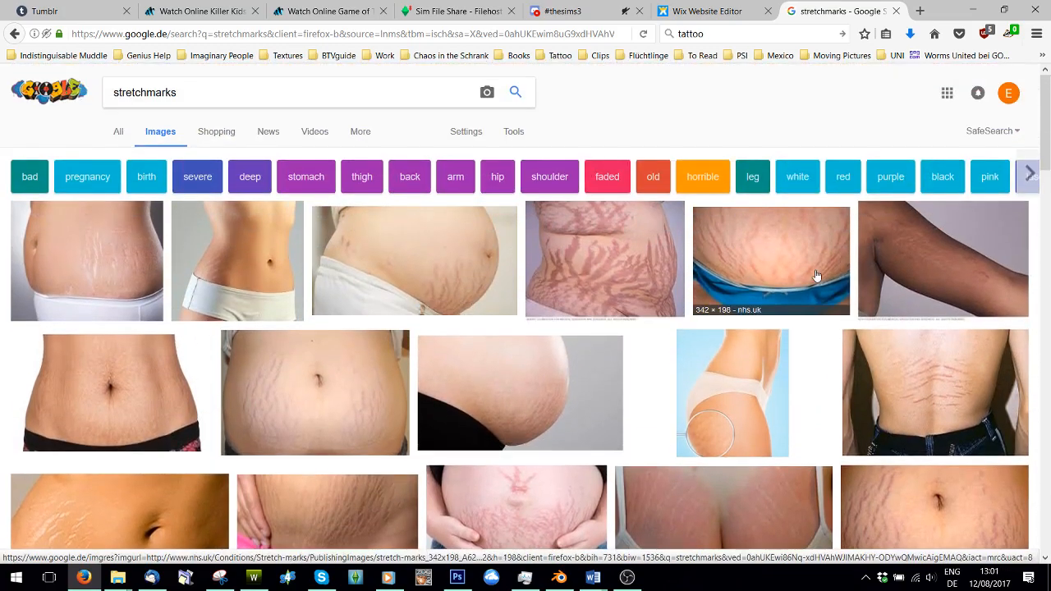
scroll(817, 275, "down", 3)
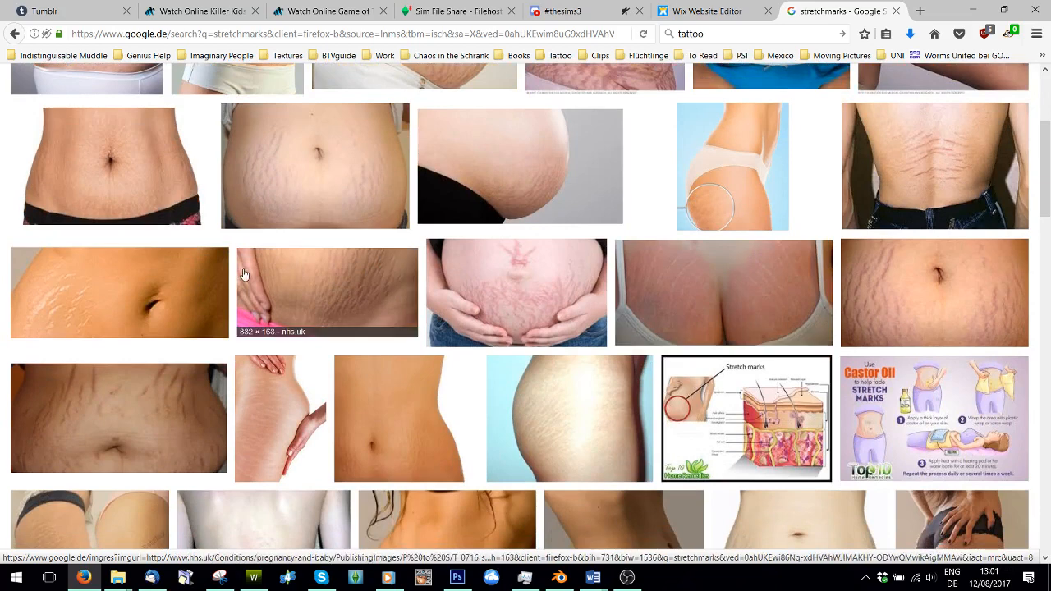
left_click(124, 305)
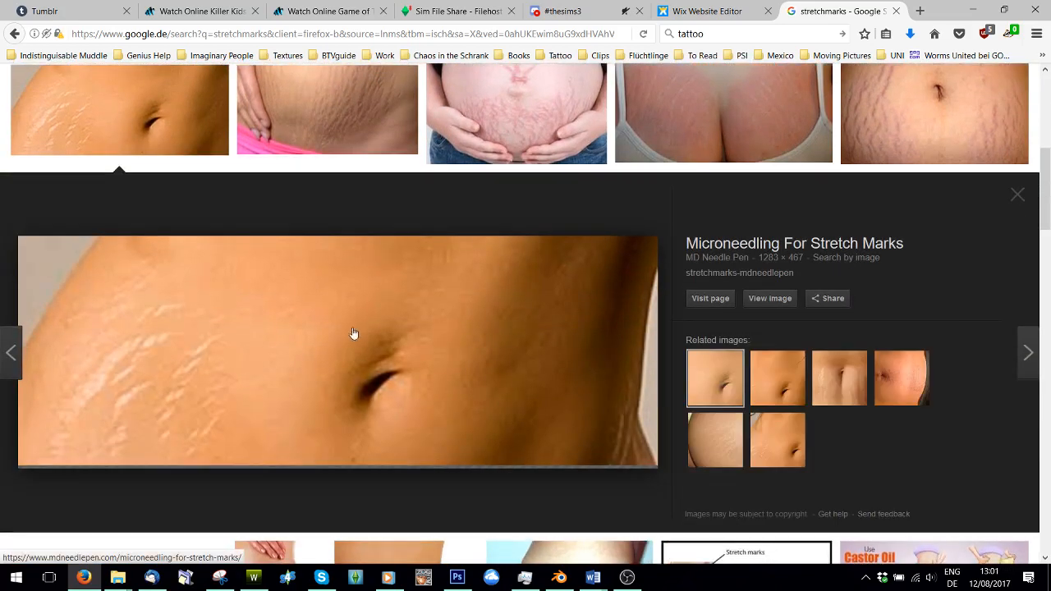
Copy the tanned belly image with pale stretch marks and close its preview.
right_click(249, 361)
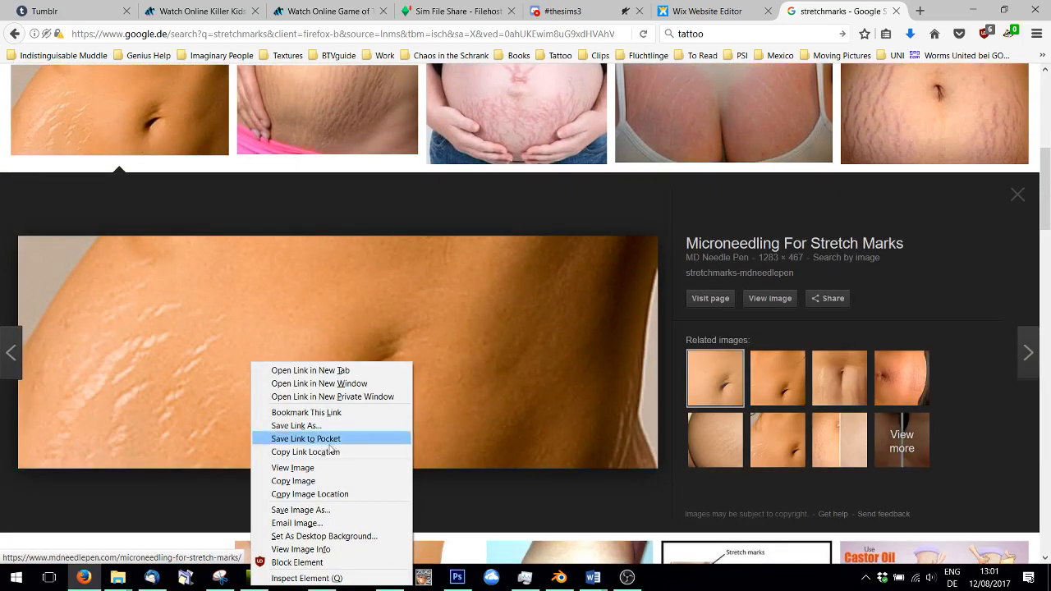
left_click(306, 481)
left_click(1018, 194)
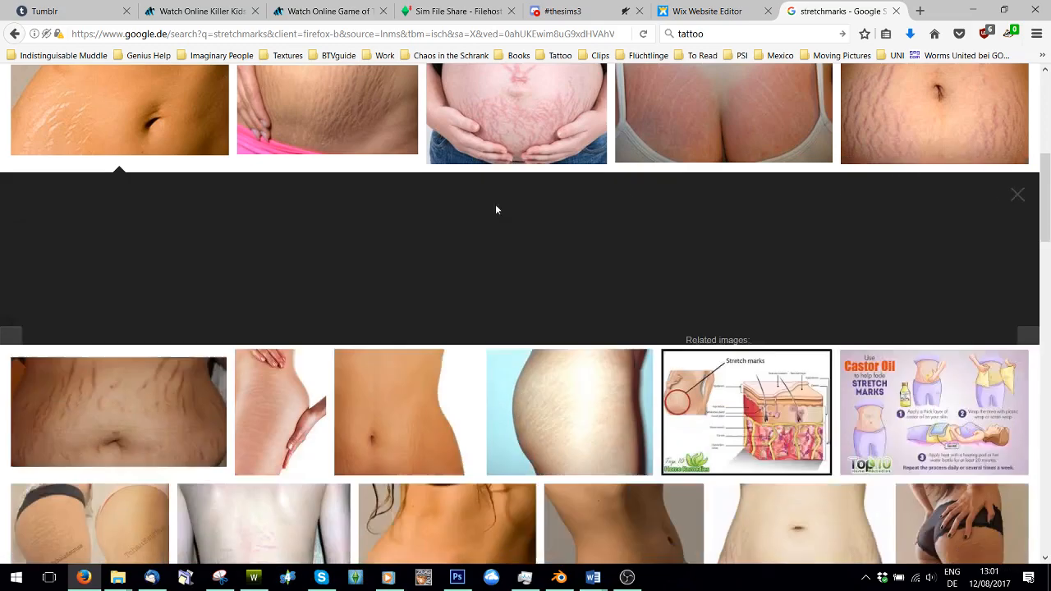
Filter the image results to sizes larger than 800×600 and reopen the preview of the tanned belly with pale marks.
scroll(496, 209, "up", 5)
left_click(513, 132)
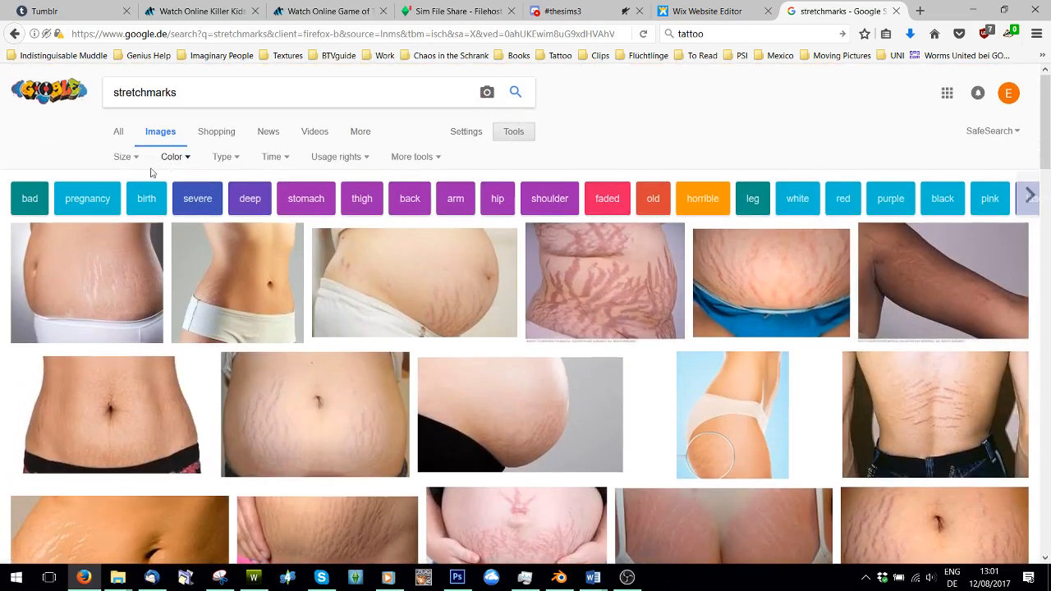
left_click(124, 156)
mouse_move(159, 263)
left_click(235, 244)
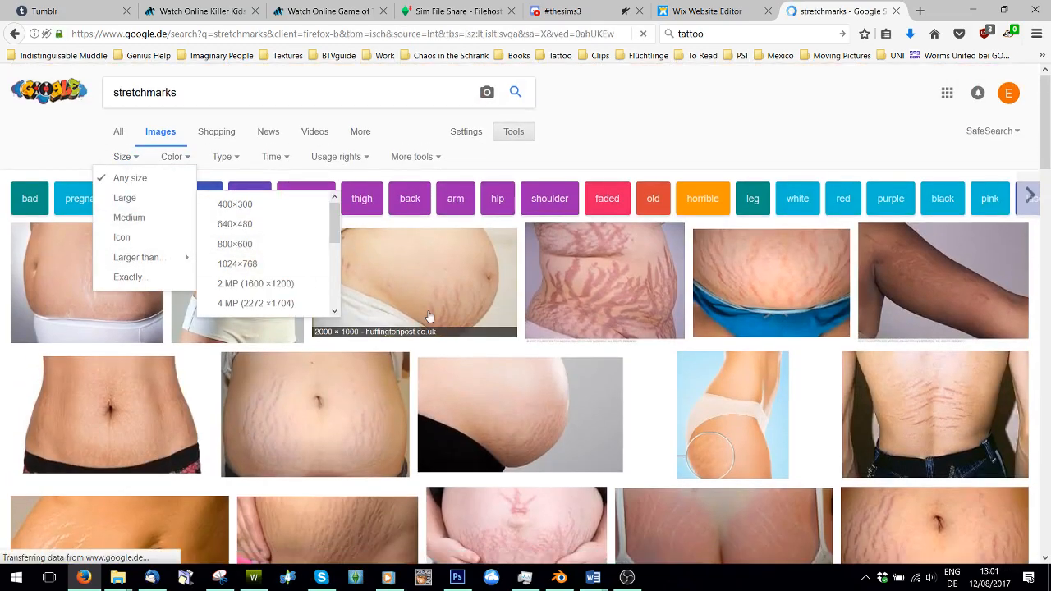
left_click(347, 283)
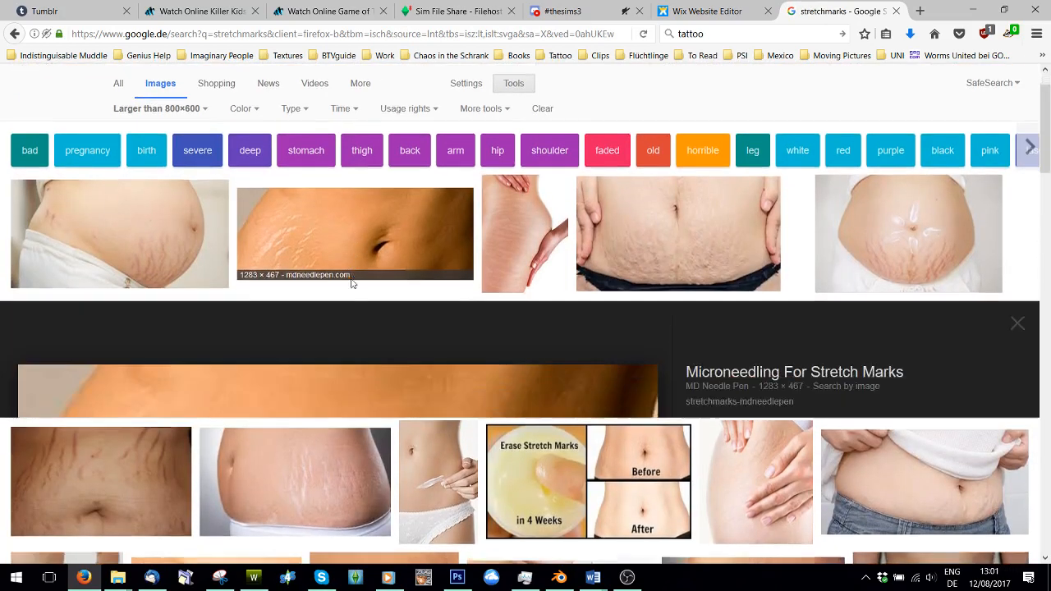
Copy the previewed belly image and paste it into the body texture in Photoshop.
right_click(293, 329)
left_click(321, 442)
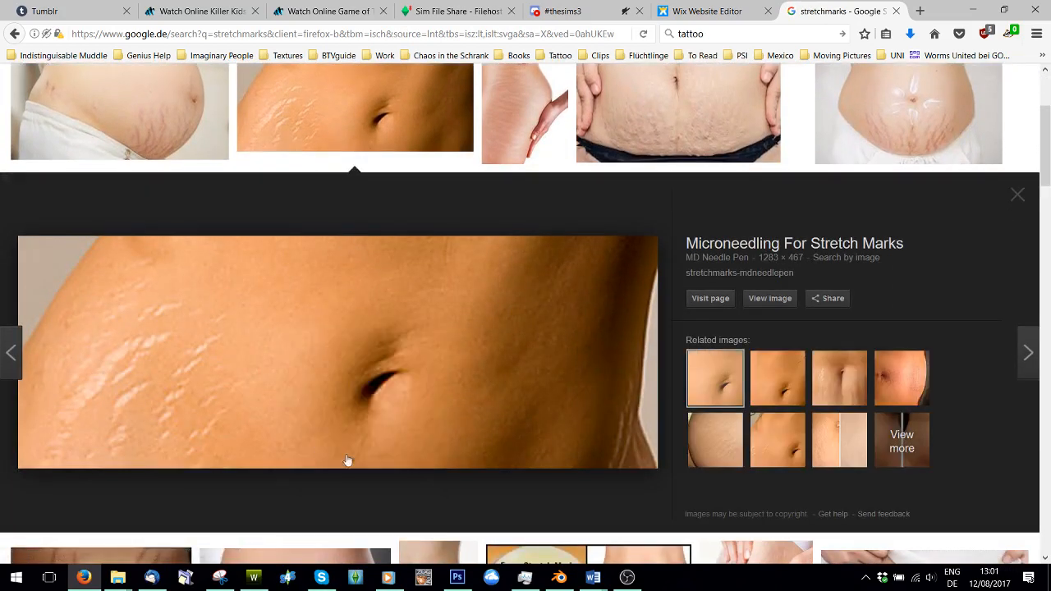
left_click(456, 579)
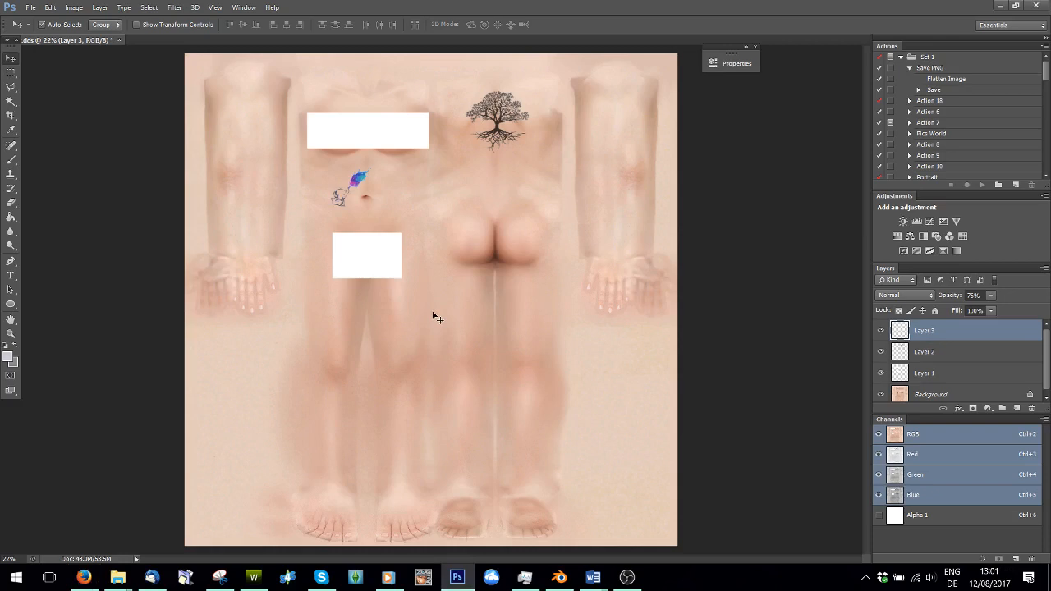
key("ctrl+v")
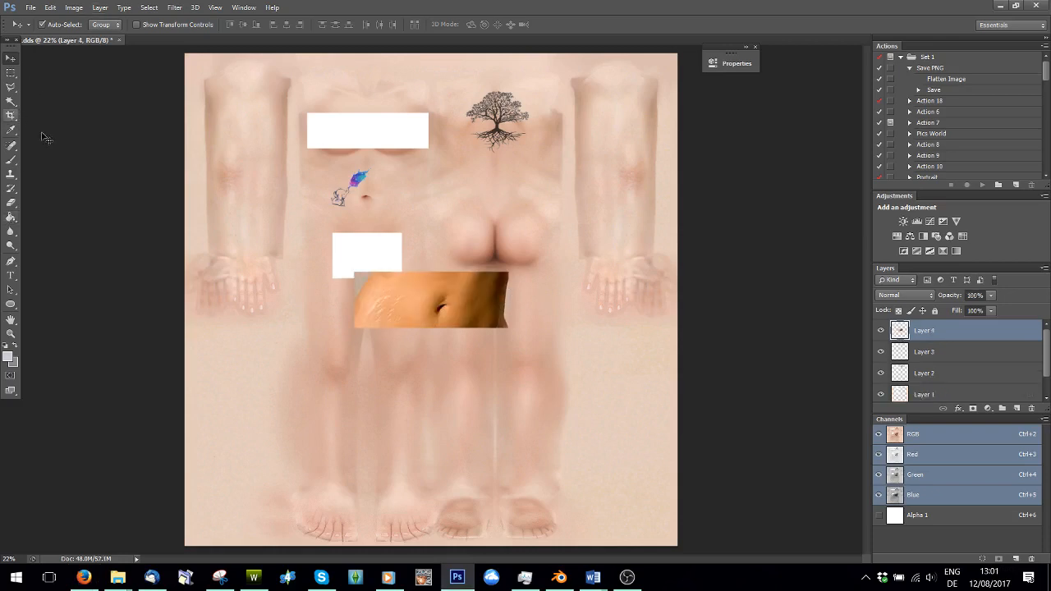
Erase the pasted photo around the stretch-marked patch with a 187 px Eraser at 0% hardness and 100% opacity.
key("e")
left_click(51, 26)
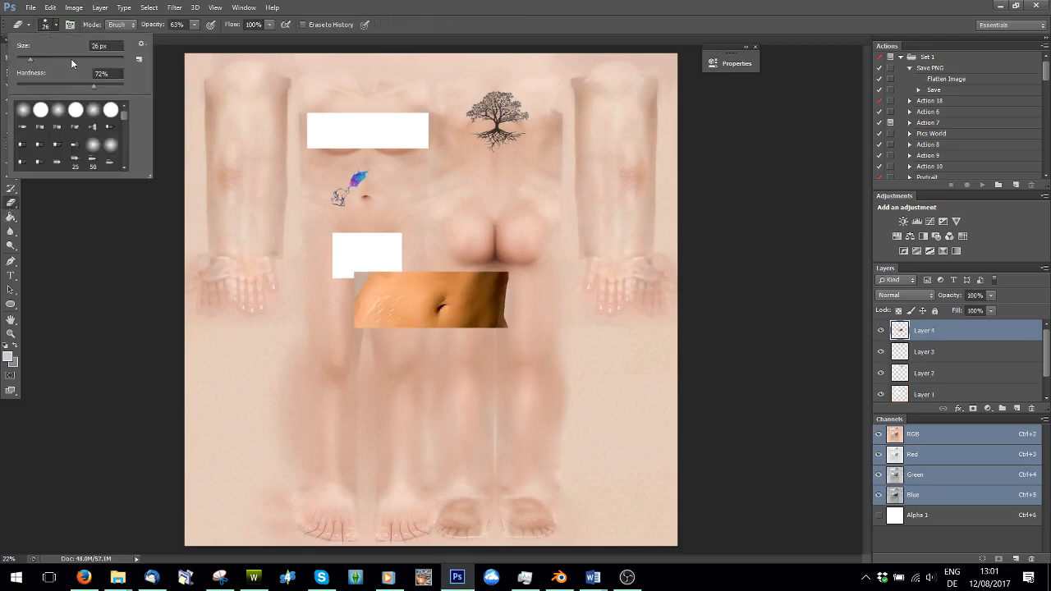
left_click(72, 60)
left_click_drag(93, 90, 1, 84)
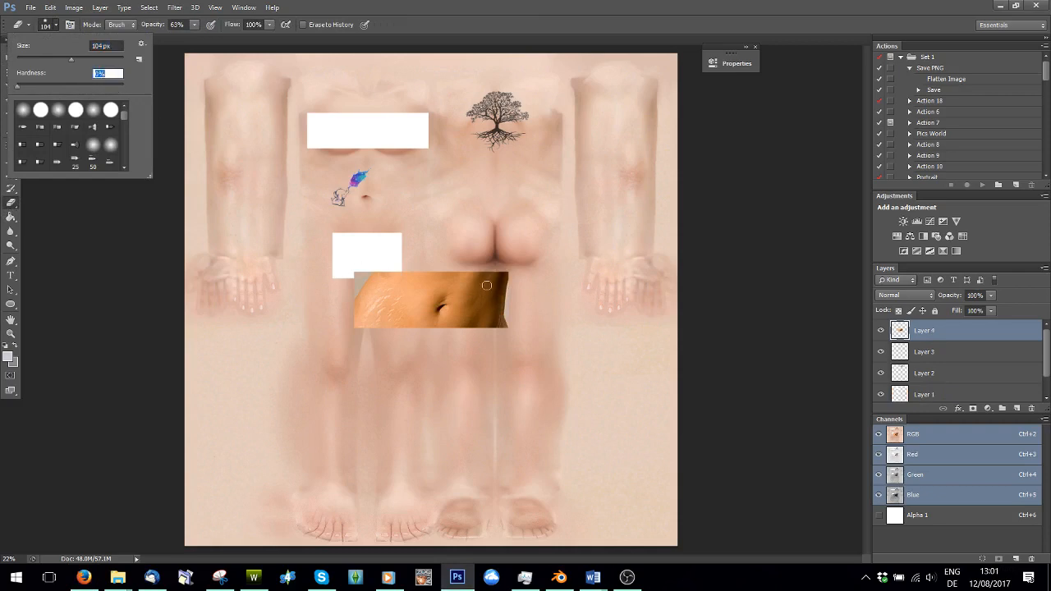
left_click(93, 60)
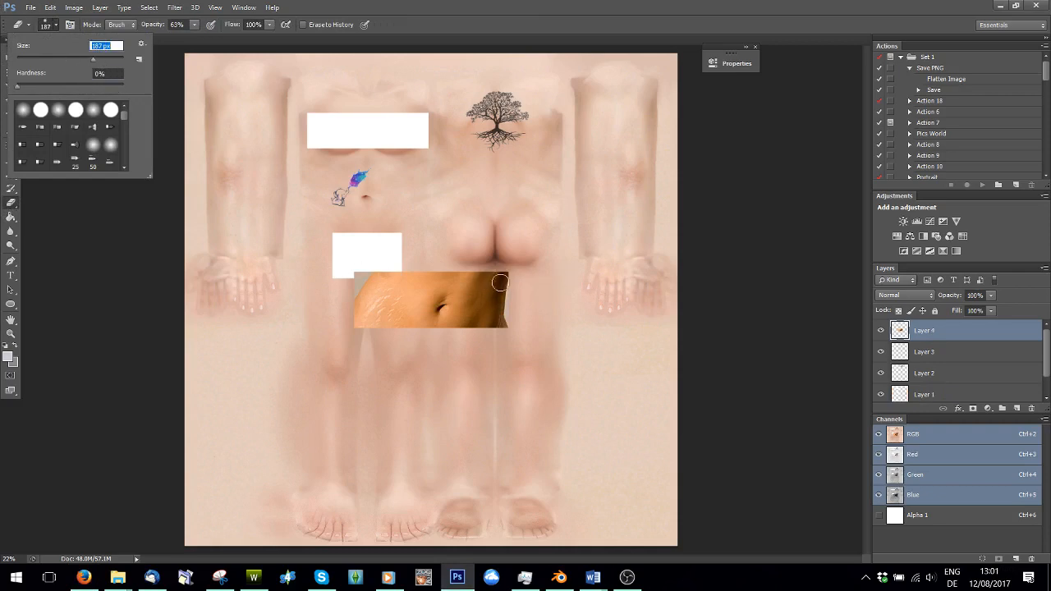
mouse_move(501, 283)
left_mouse_down()
mouse_move(452, 284)
mouse_move(436, 307)
mouse_move(455, 349)
mouse_move(478, 301)
mouse_move(482, 321)
mouse_move(505, 307)
mouse_move(453, 334)
mouse_move(474, 254)
mouse_move(436, 314)
mouse_move(402, 263)
mouse_move(356, 281)
left_mouse_up()
left_click(194, 25)
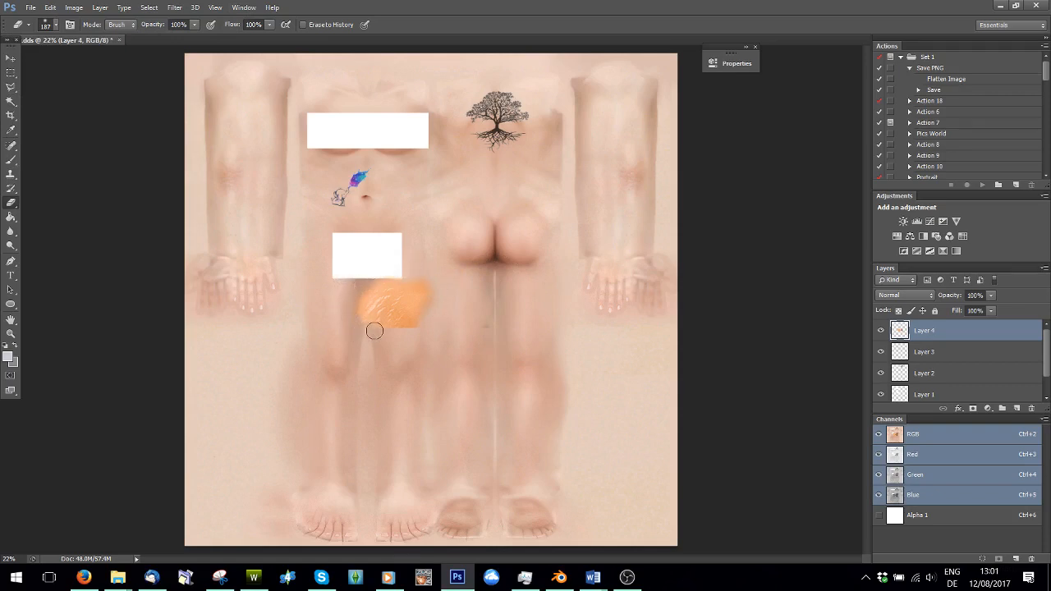
Move the stretch mark patch from the thighs onto the left buttock and get the Eraser ready again.
left_click(11, 57)
left_click_drag(406, 307, 477, 238)
left_click(13, 174)
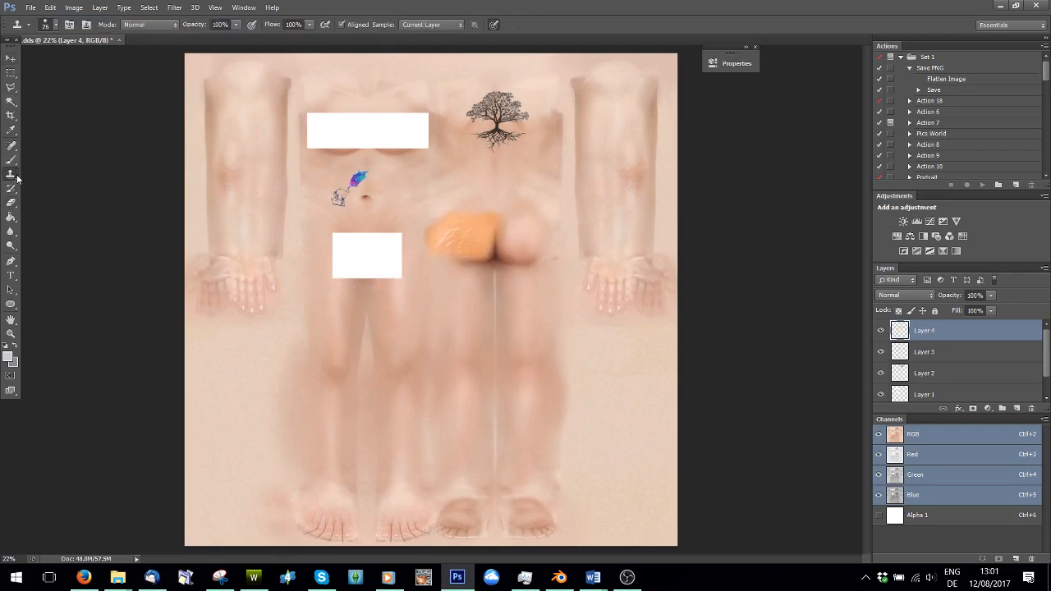
left_click(11, 202)
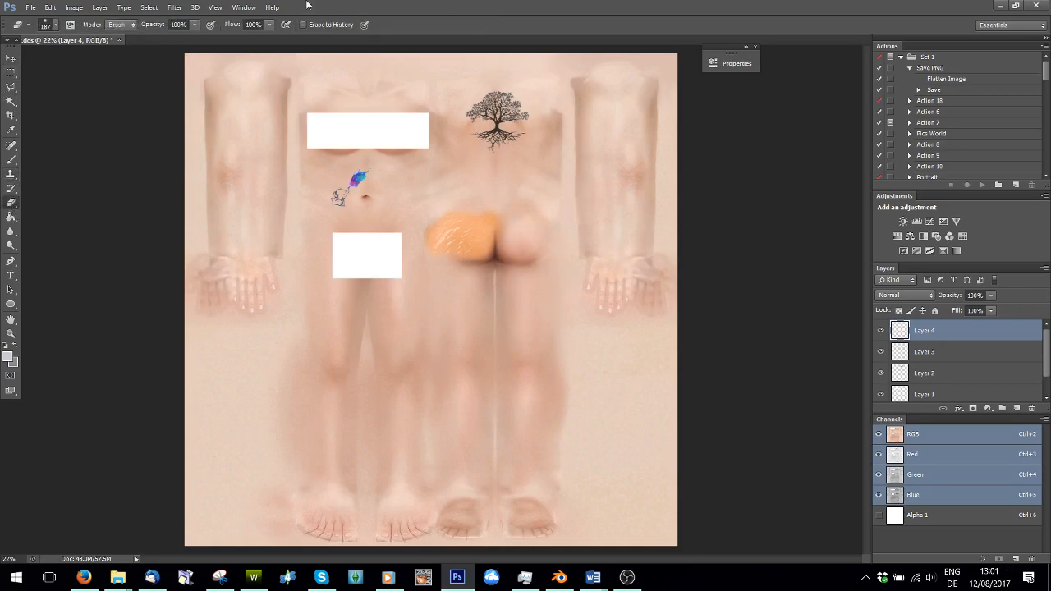
At 100% zoom, shift the stretch mark patch closer to the cleft and erase the part overlapping the right buttock.
left_click(216, 7)
left_click(263, 132)
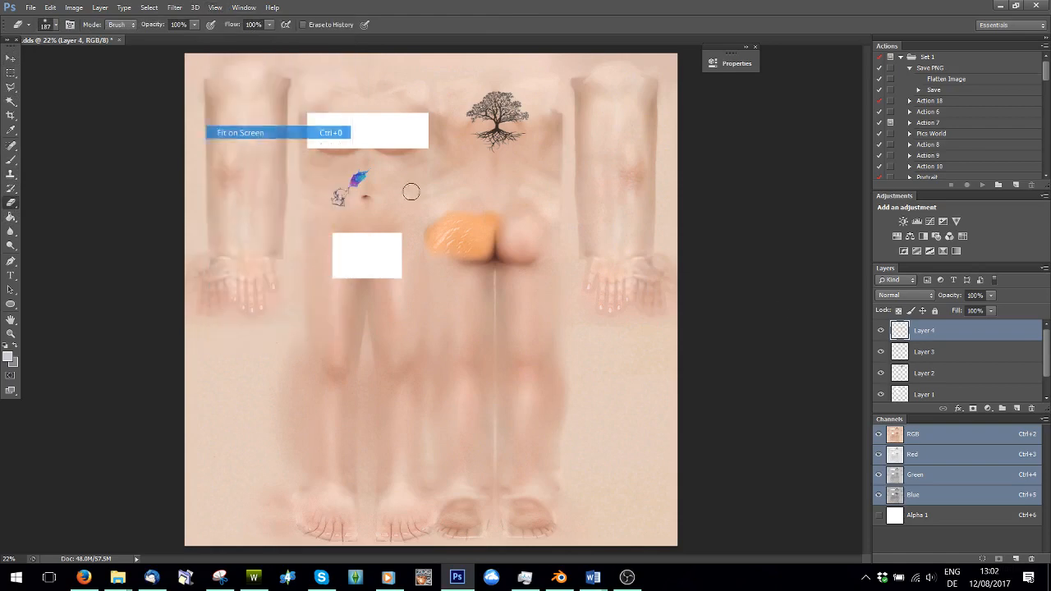
left_click(224, 7)
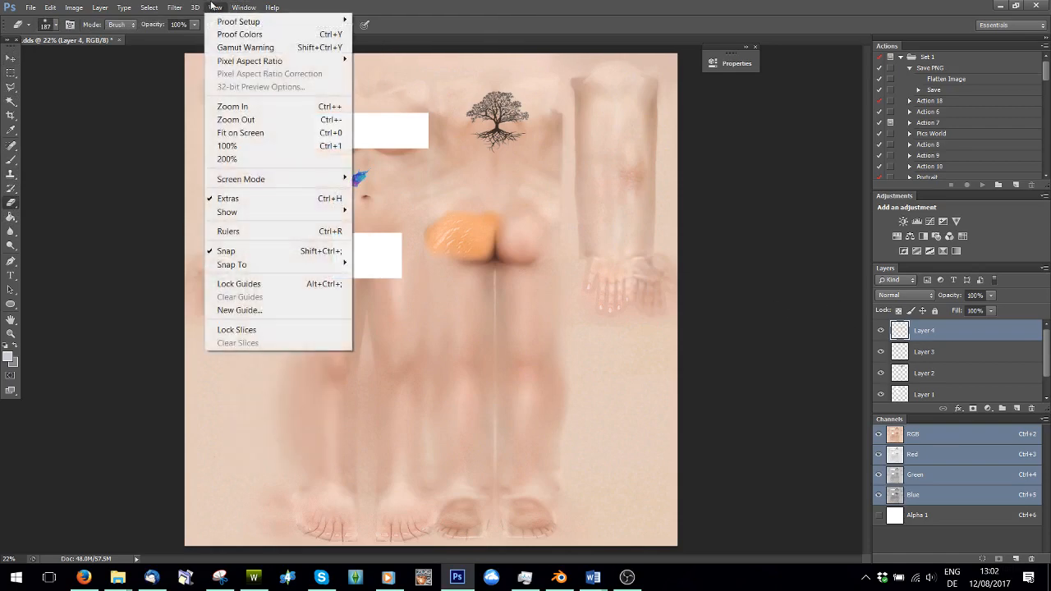
left_click(227, 145)
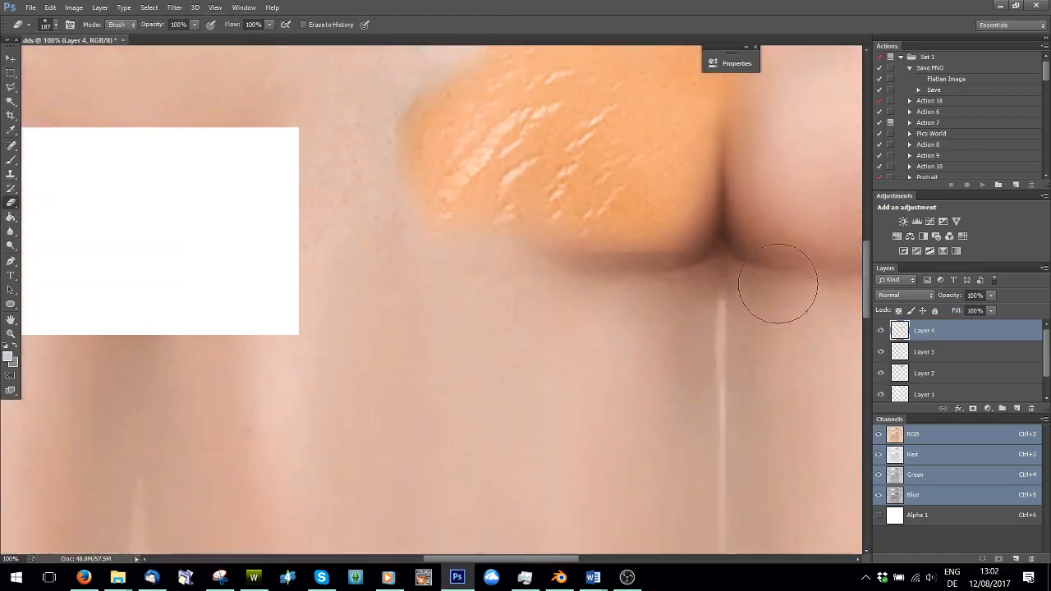
scroll(778, 283, "up", 4)
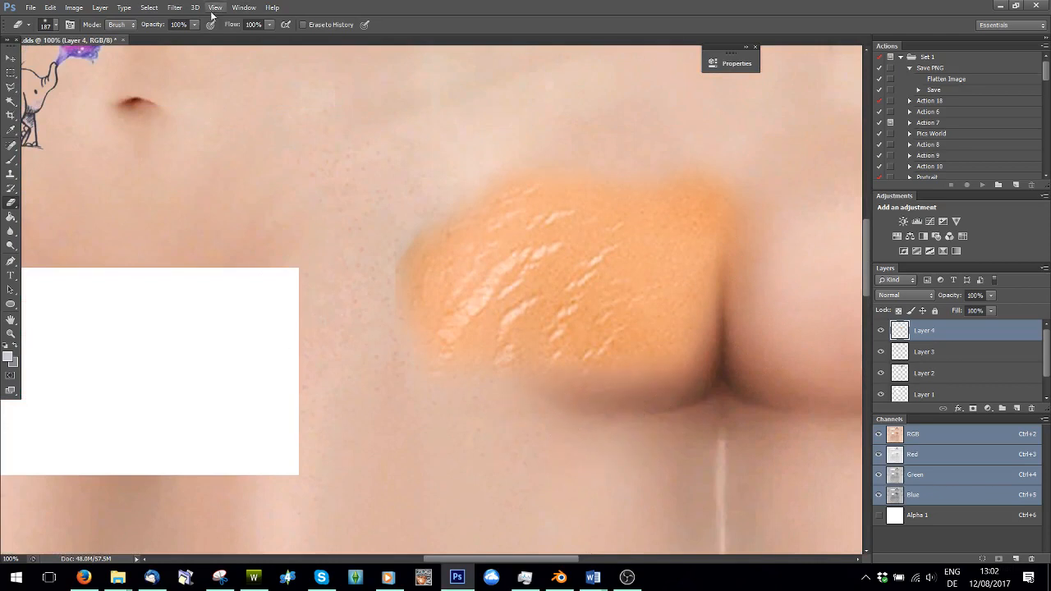
key("v")
left_click_drag(661, 274, 758, 268)
left_click(11, 202)
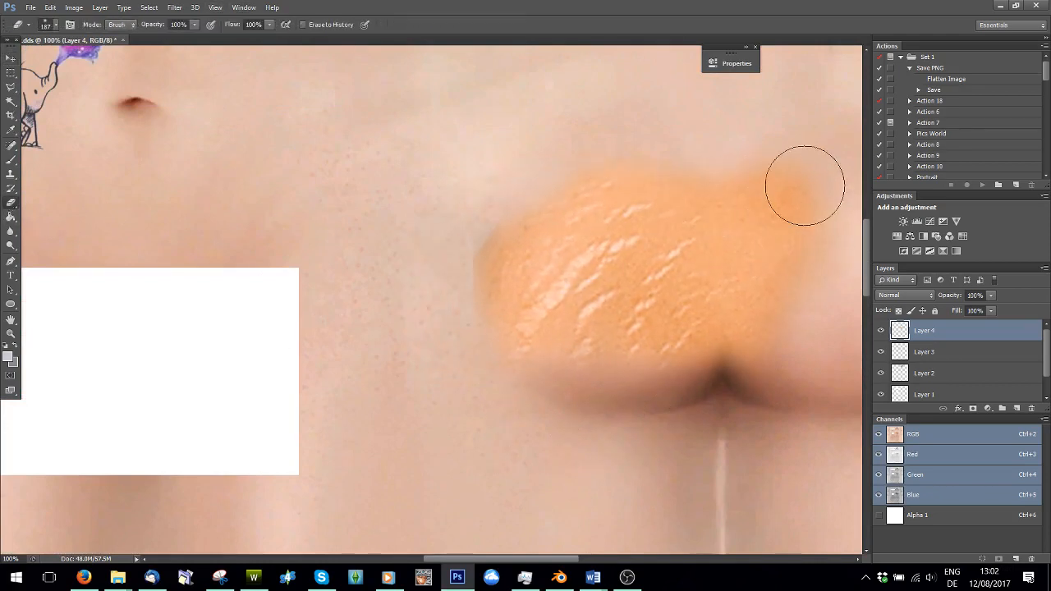
mouse_move(802, 183)
left_mouse_down()
mouse_move(757, 287)
mouse_move(754, 385)
mouse_move(779, 189)
left_mouse_up()
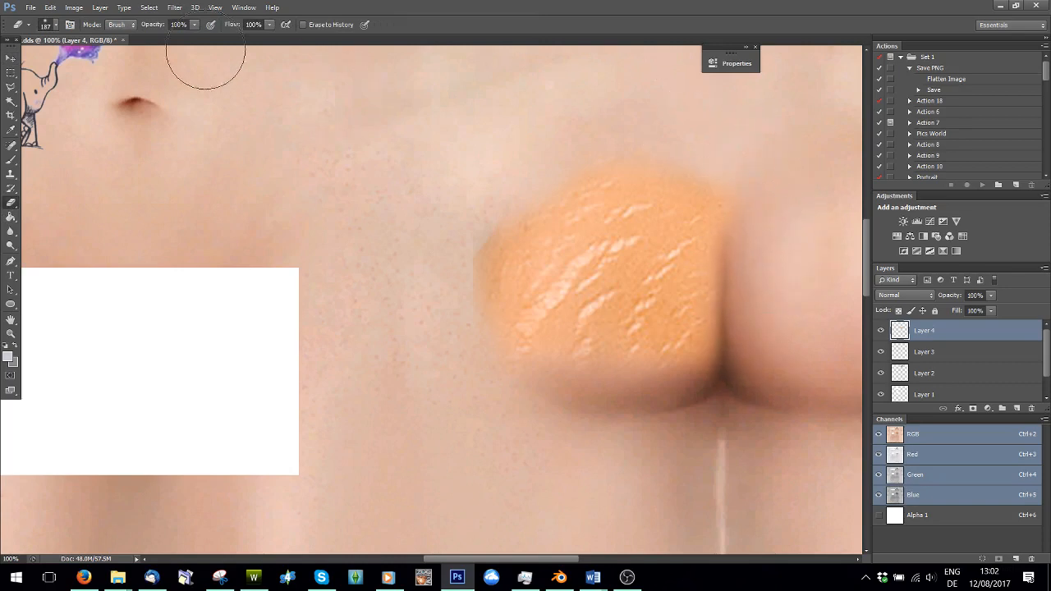
Try Match Color on the stretch mark patch with the Background layer of Body.dds as the source.
left_click(74, 7)
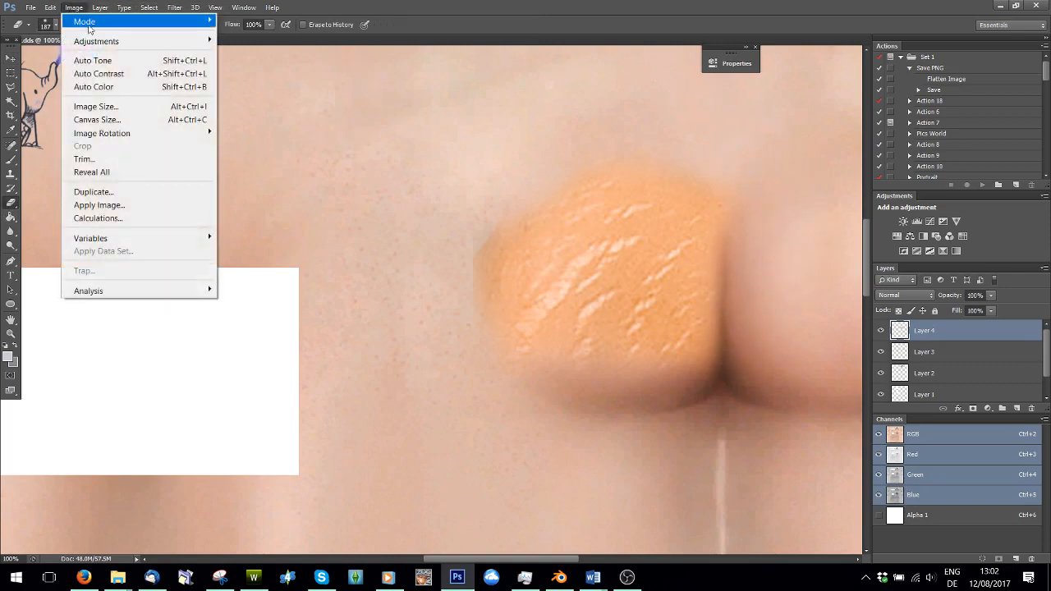
mouse_move(95, 41)
left_click(250, 329)
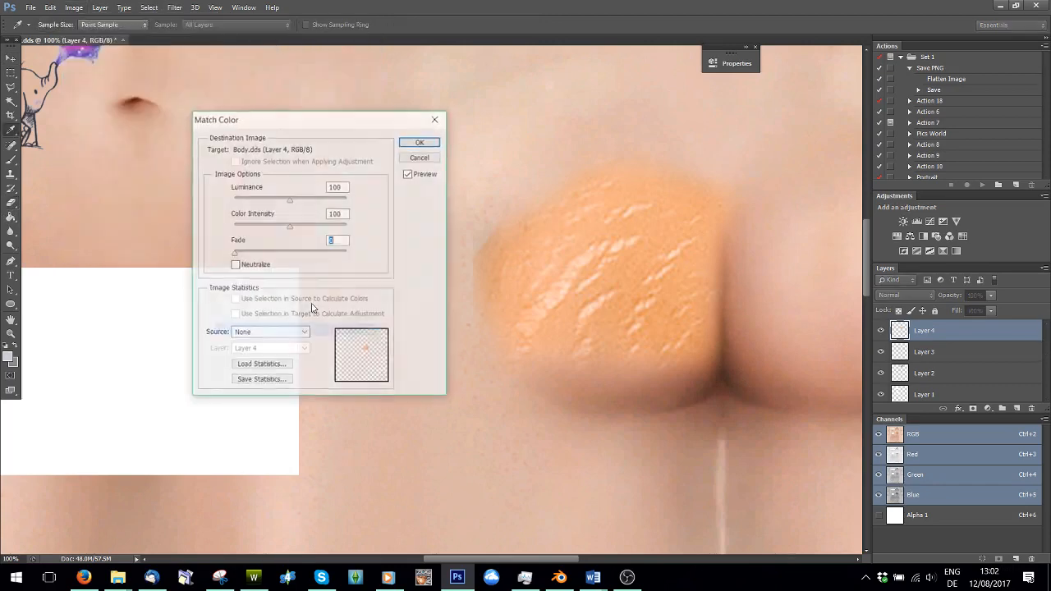
left_click(276, 332)
left_click(247, 355)
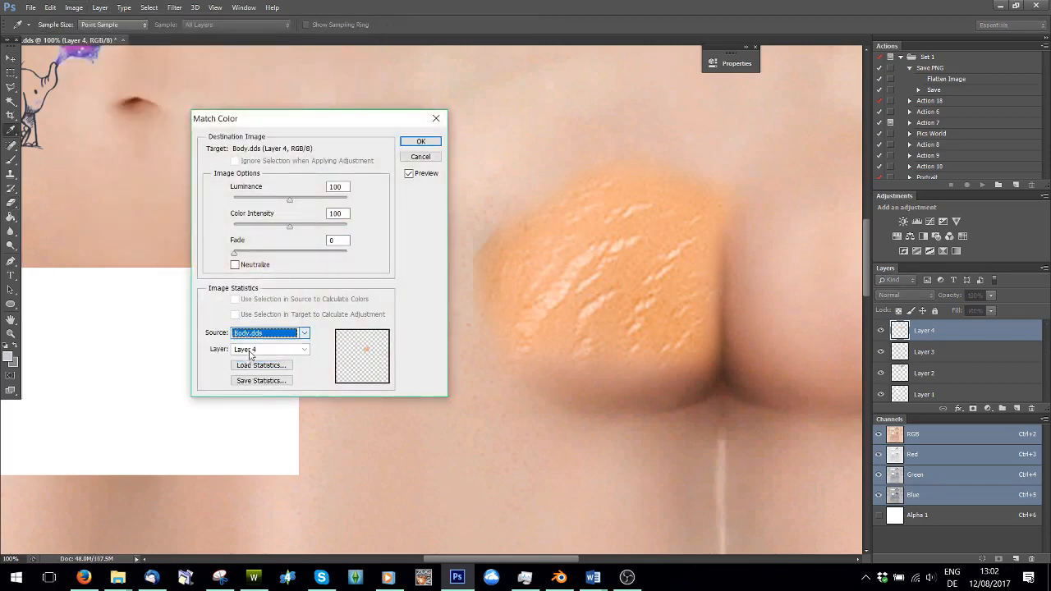
left_click(248, 350)
left_click(249, 428)
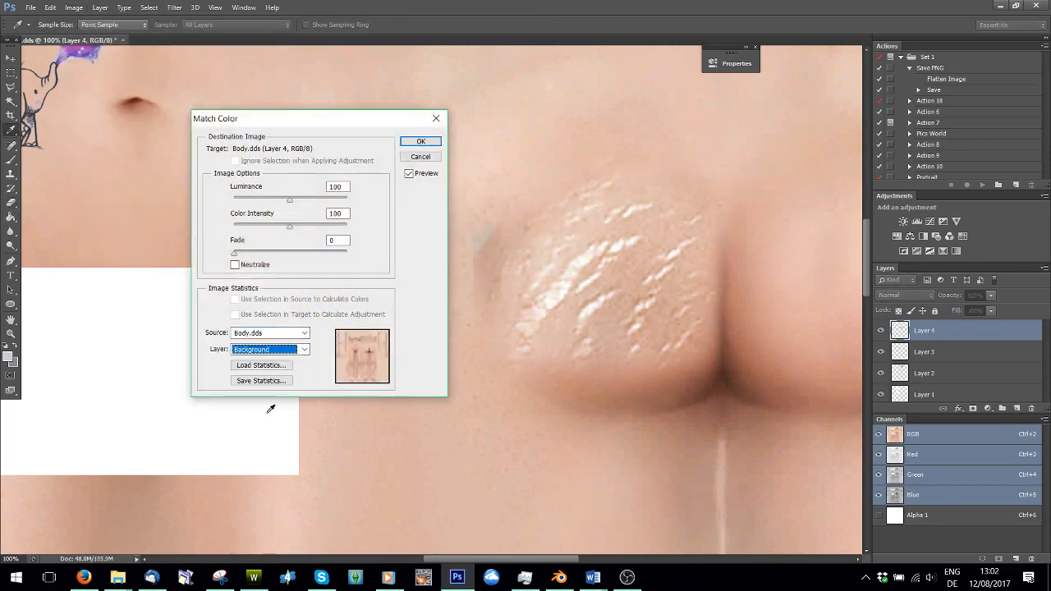
left_click(421, 156)
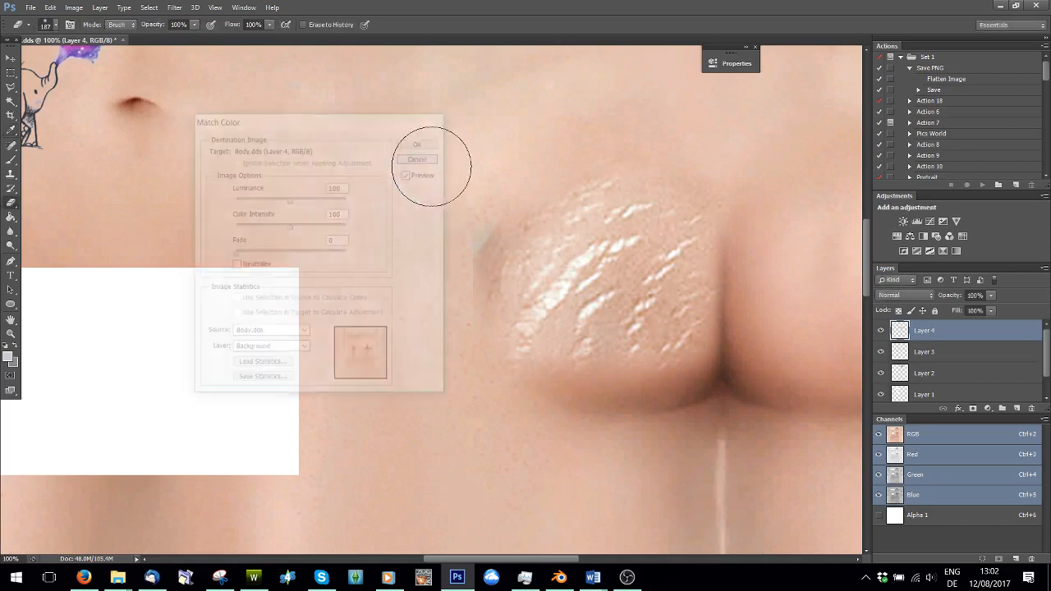
Select a rectangle of skin on the right buttock and copy it from the Background to a new layer.
left_click(215, 7)
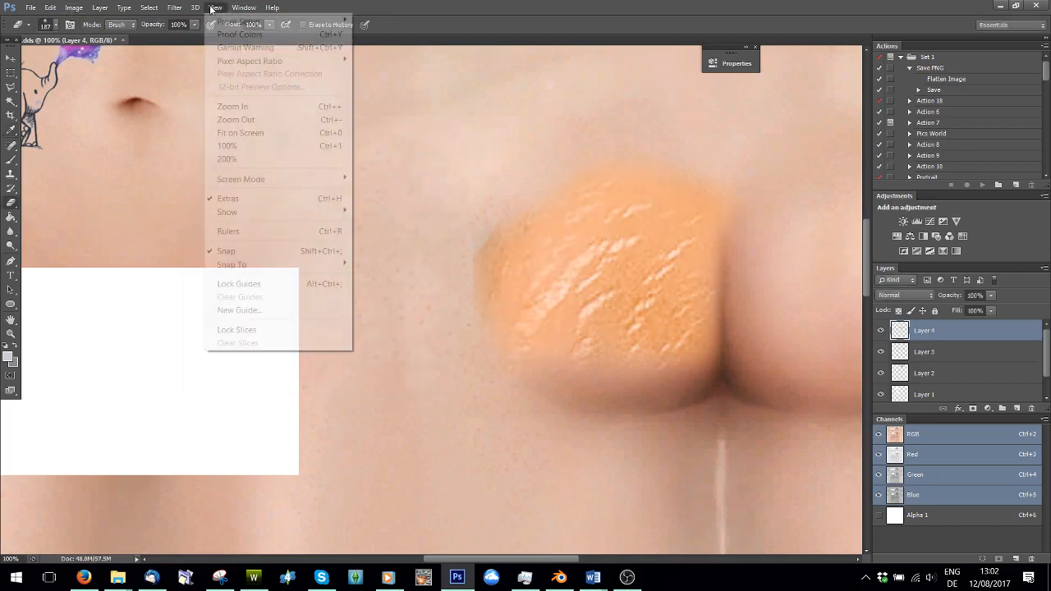
left_click(238, 135)
left_click(10, 75)
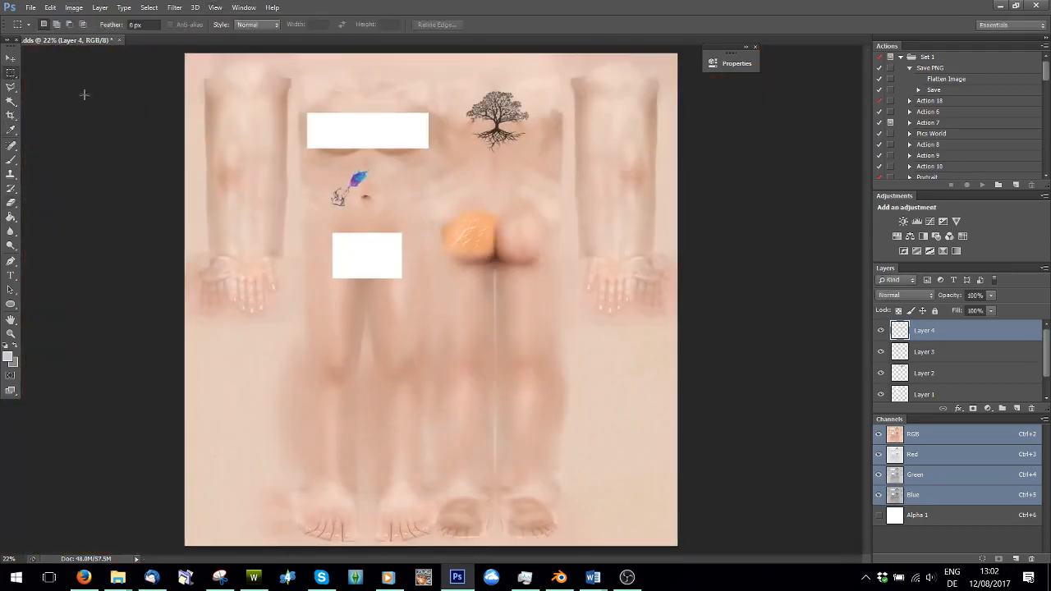
left_click_drag(504, 220, 547, 257)
scroll(1023, 373, "down", 1)
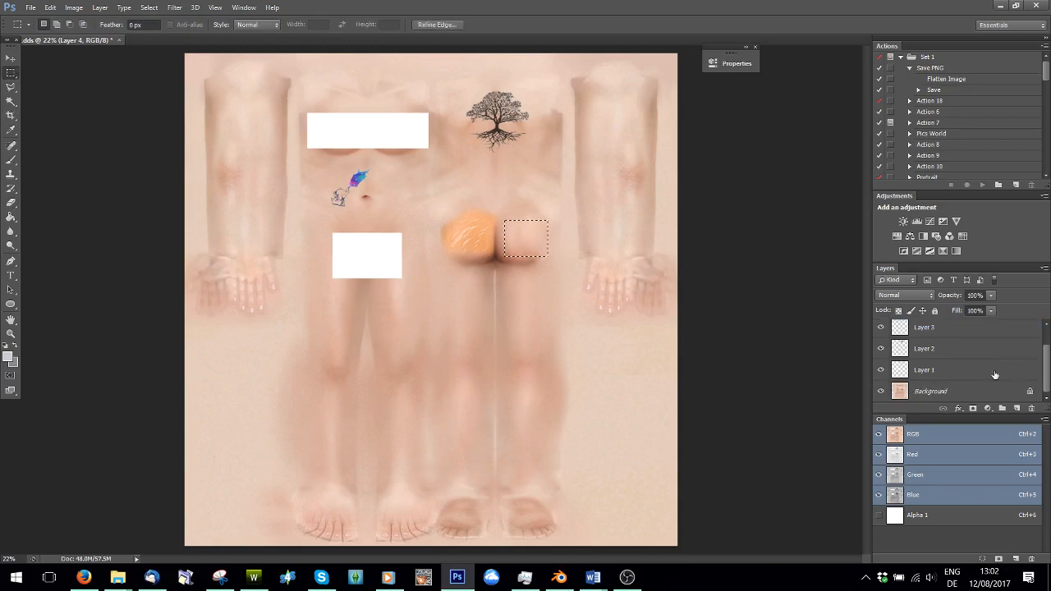
left_click(906, 393)
key("ctrl+j")
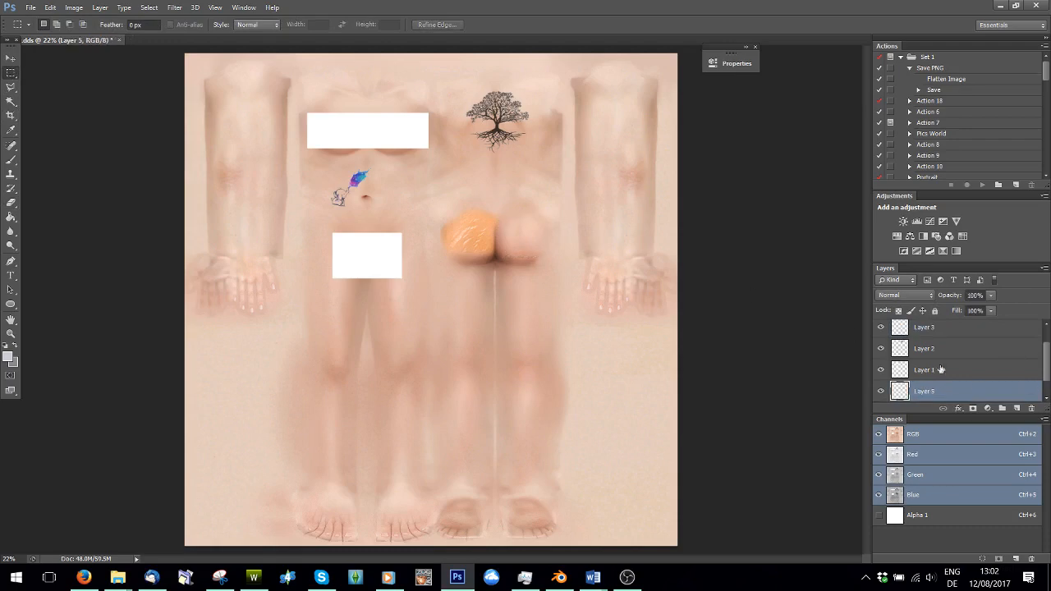
Apply Match Color to Layer 4, using Body.dds as the source and Layer 5 as the source layer.
scroll(947, 366, "up", 1)
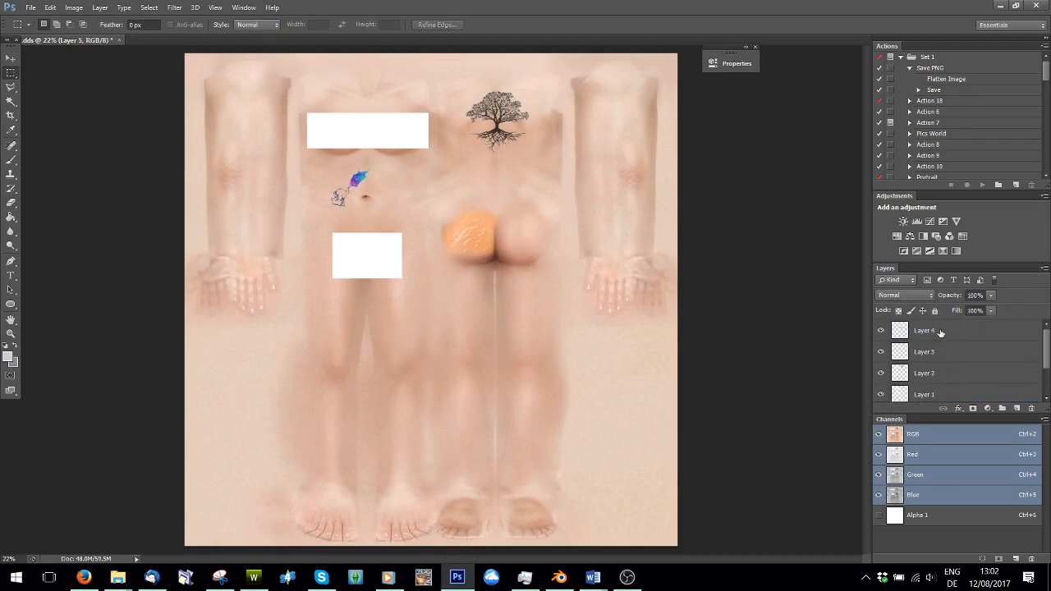
left_click(941, 332)
left_click(74, 7)
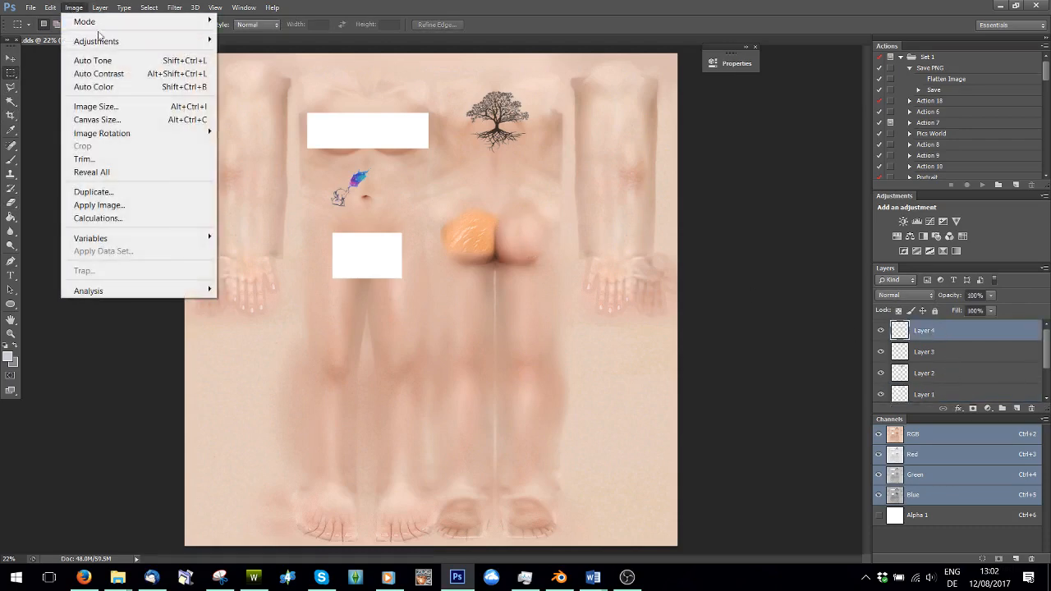
mouse_move(103, 39)
left_click(251, 329)
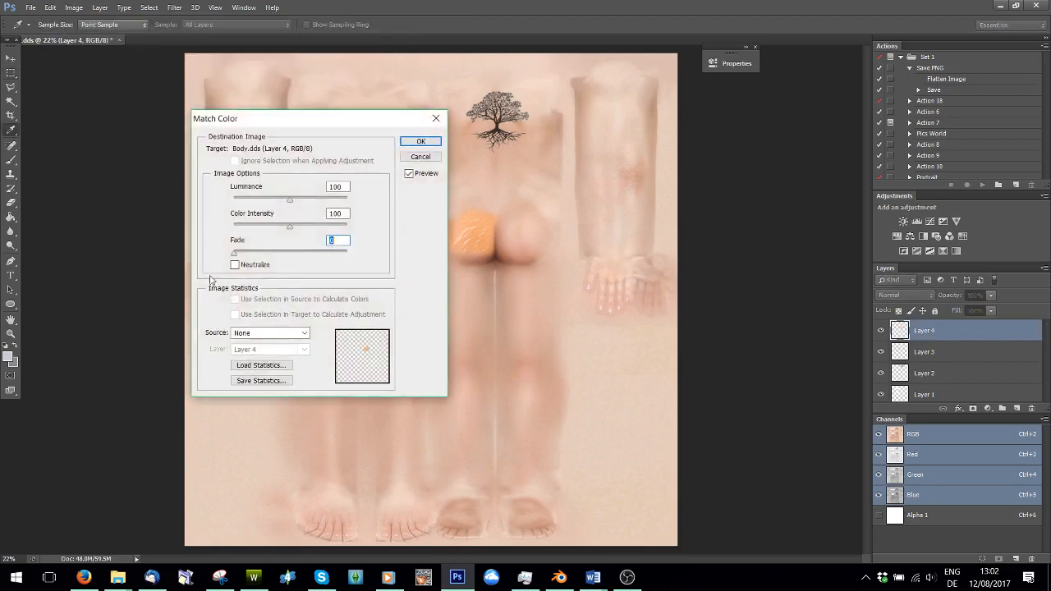
left_click(264, 332)
left_click(248, 356)
left_click(261, 350)
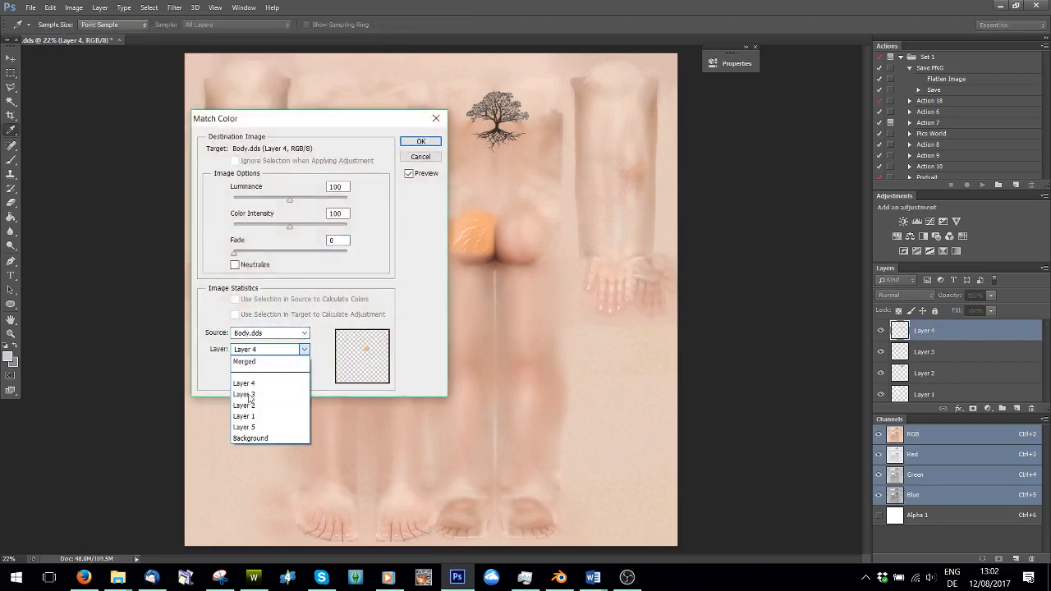
left_click(250, 428)
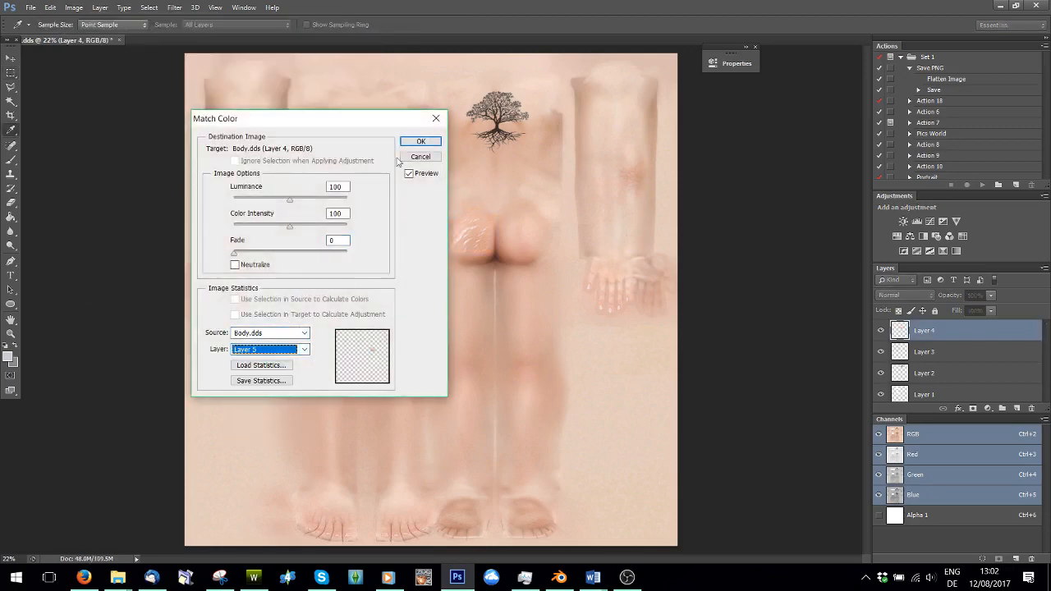
left_click(420, 142)
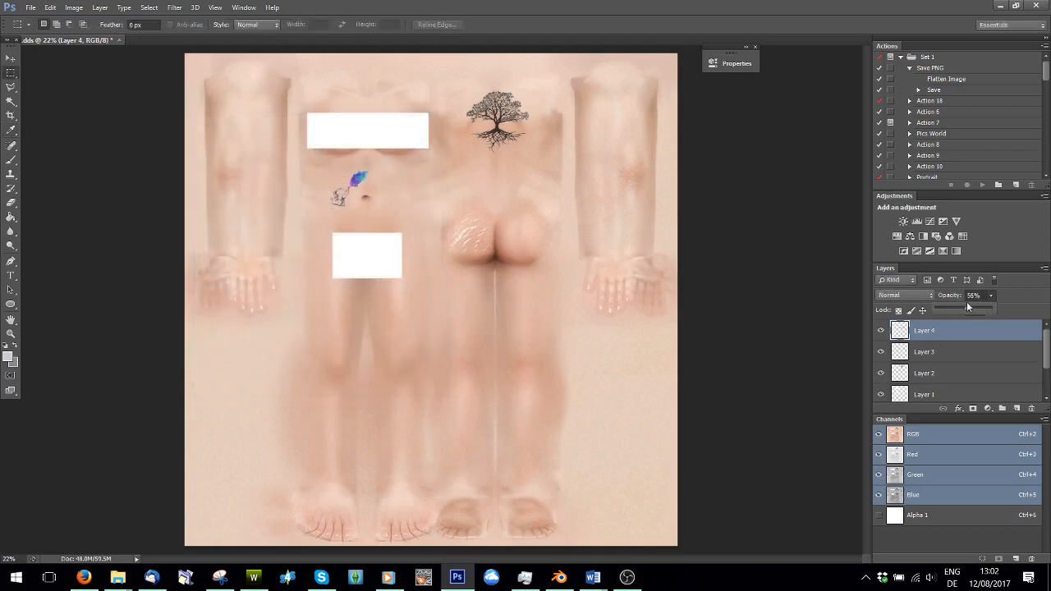
Lower the opacity of the stretch mark layer, Layer 4, to 26%.
left_click_drag(968, 306, 947, 306)
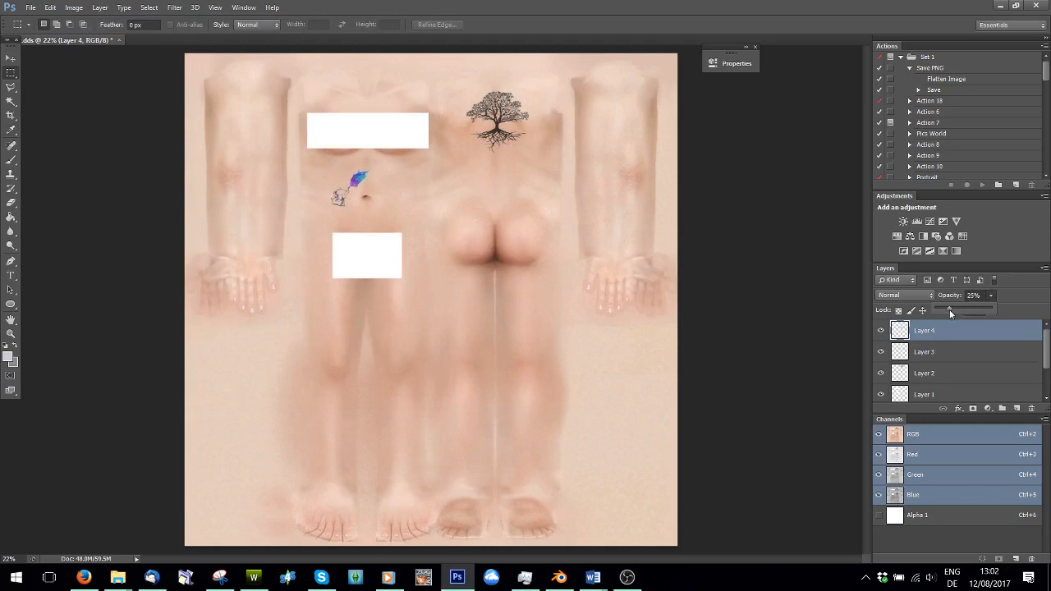
Examine how the stretch marks blend with the surrounding skin, first at 200%, and again at 100% and 66.67% zoom.
left_click(216, 7)
left_click(236, 133)
left_click(215, 7)
left_click(230, 156)
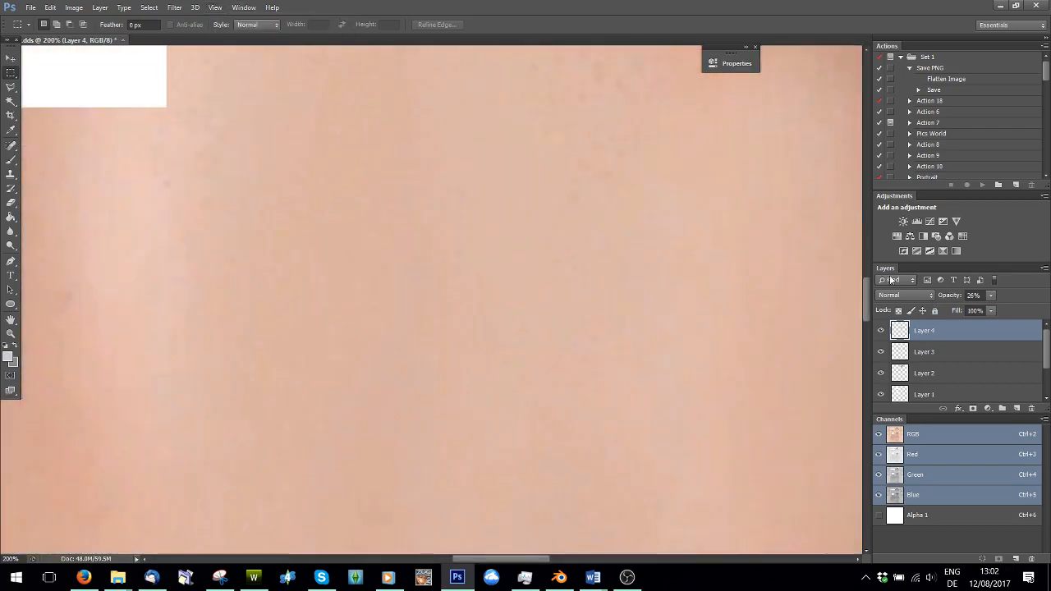
left_click_drag(864, 301, 879, 246)
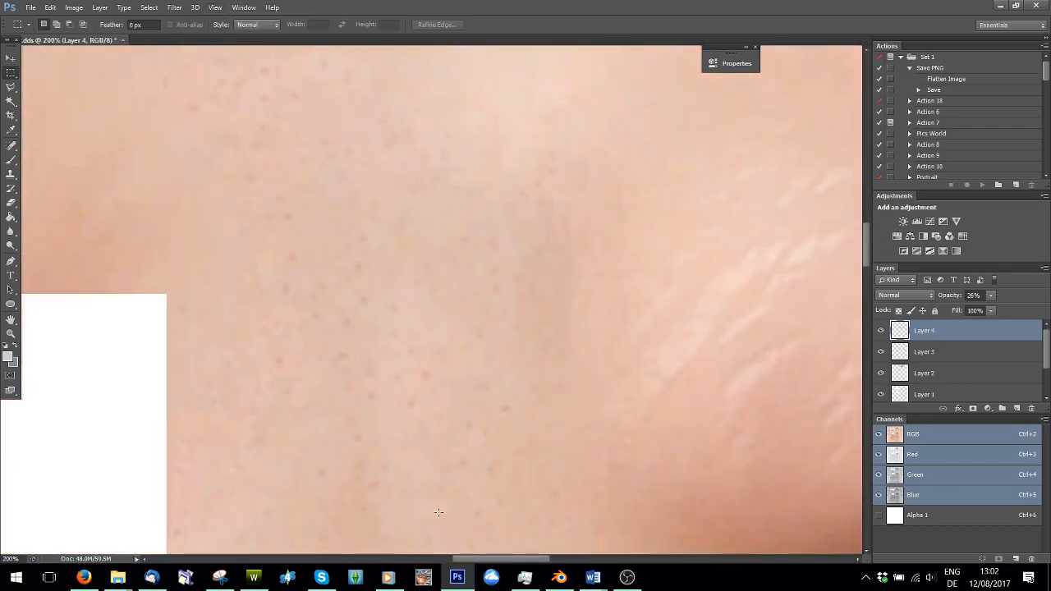
left_click_drag(486, 558, 526, 558)
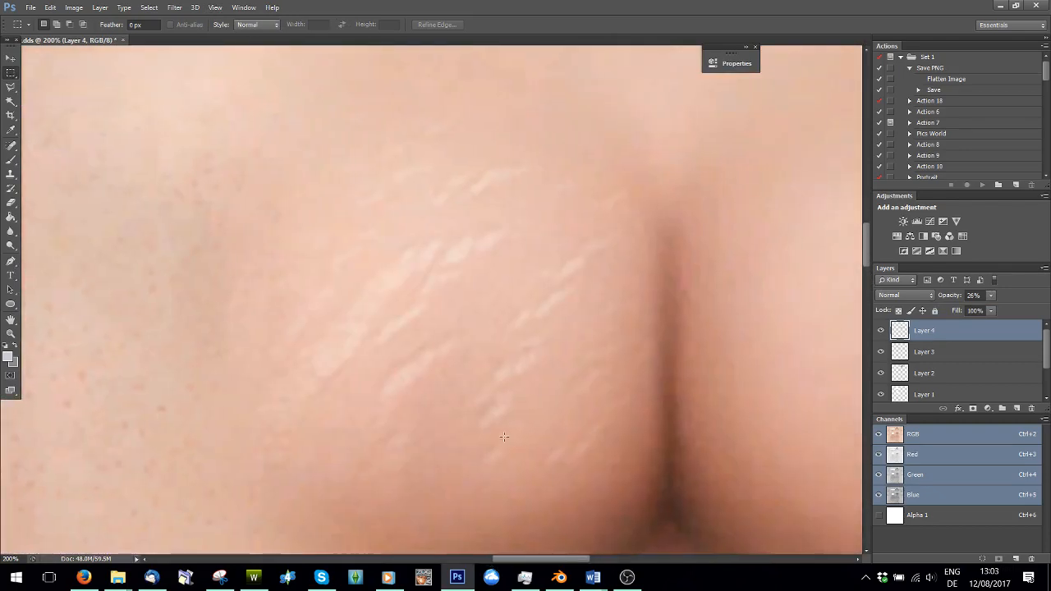
left_click(216, 7)
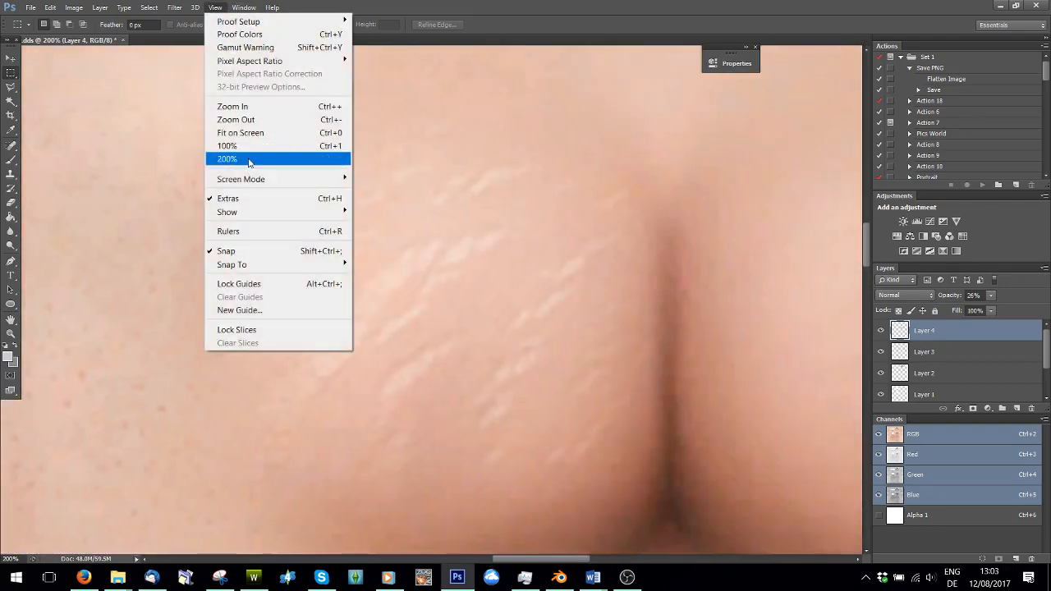
left_click(243, 120)
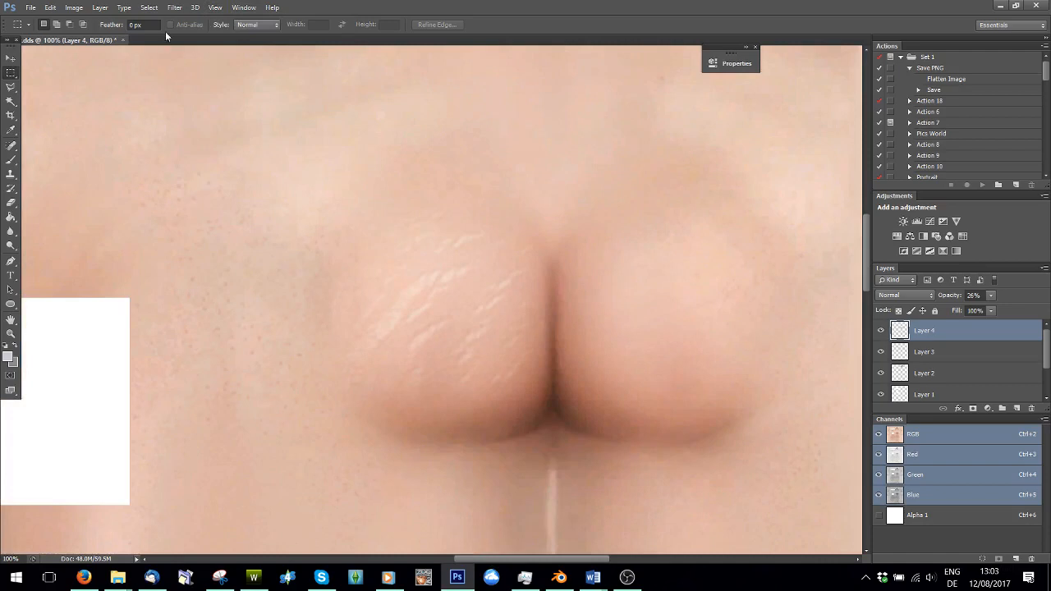
left_click(216, 7)
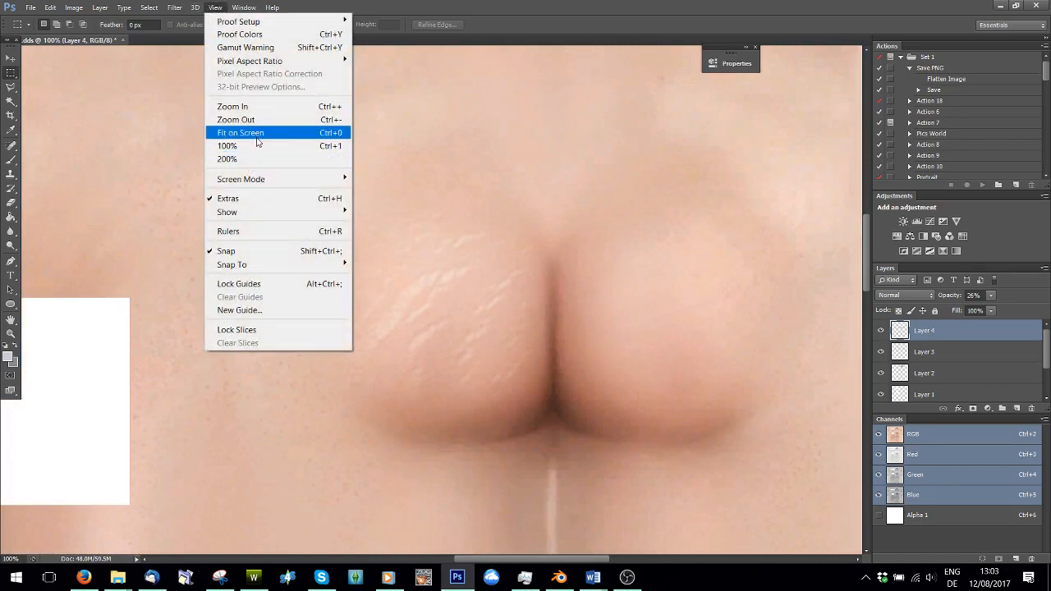
left_click(238, 121)
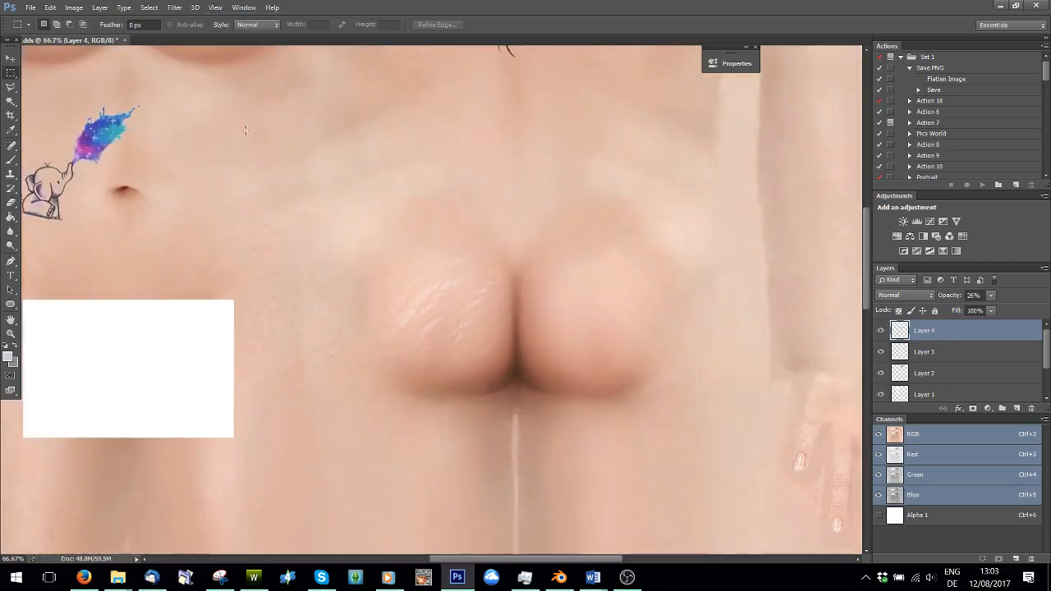
Choose the Brush tool with the 46 px spatter preset and enlarge the brush to 187 px.
scroll(472, 184, "up", 3)
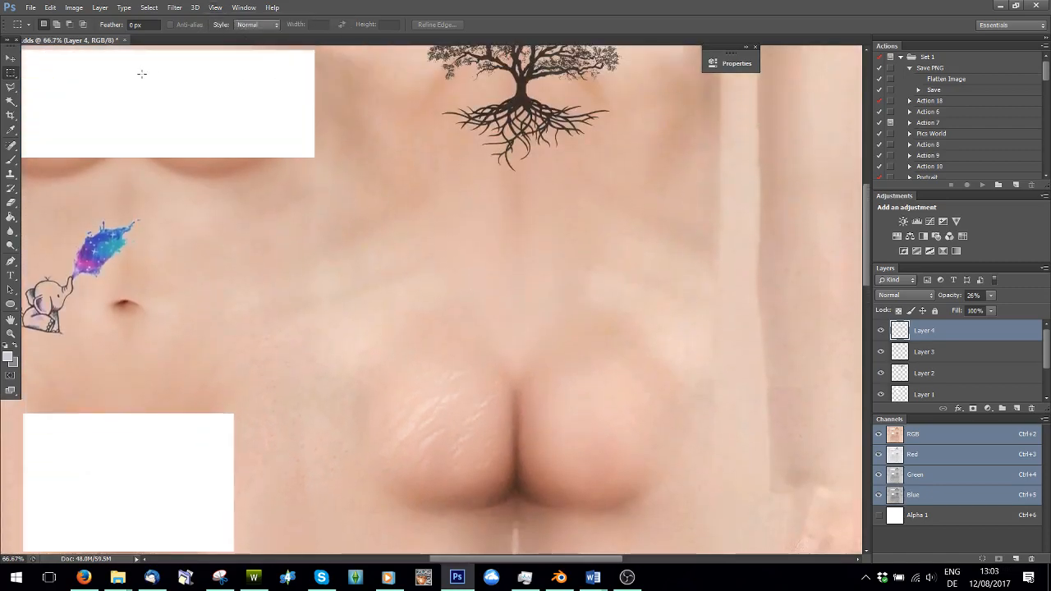
left_click(11, 159)
left_click(56, 26)
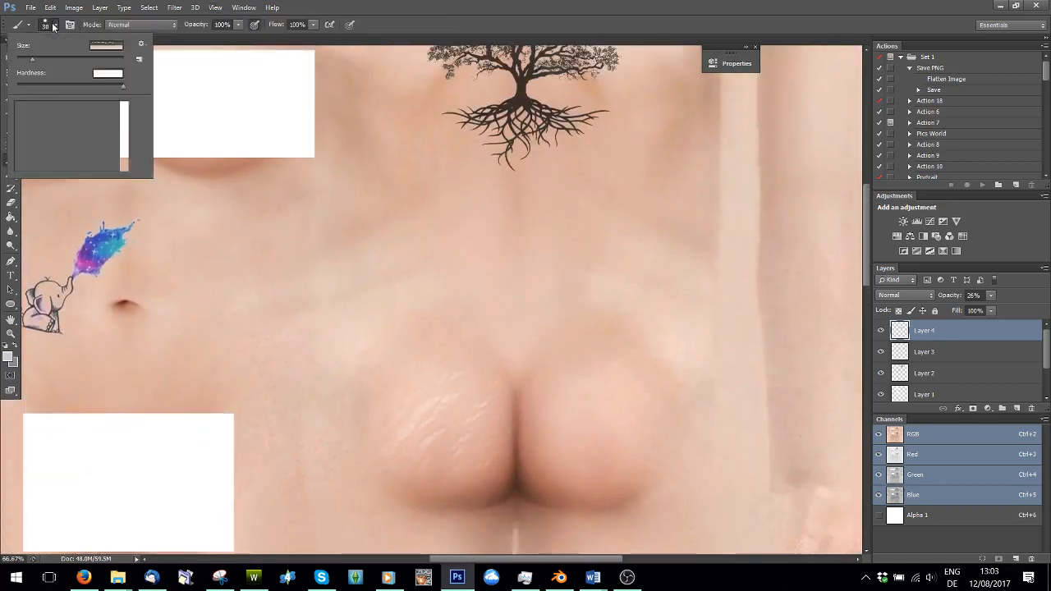
mouse_move(124, 108)
left_mouse_down()
mouse_move(122, 157)
mouse_move(127, 143)
left_mouse_up()
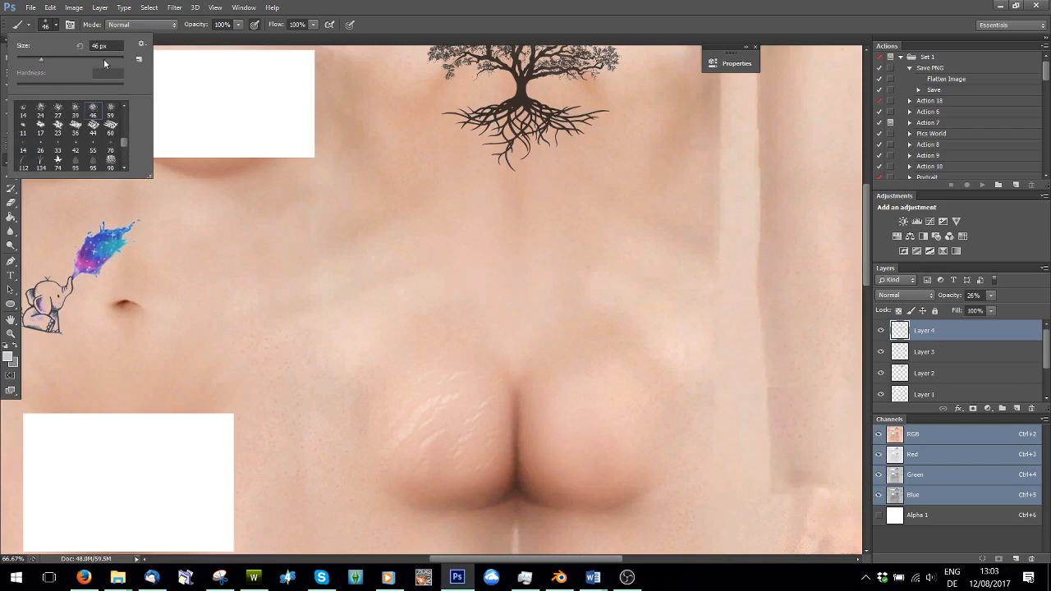
left_click(54, 59)
Try a single spatter dab on the lower back on Layer 4 and undo it.
left_click(485, 263)
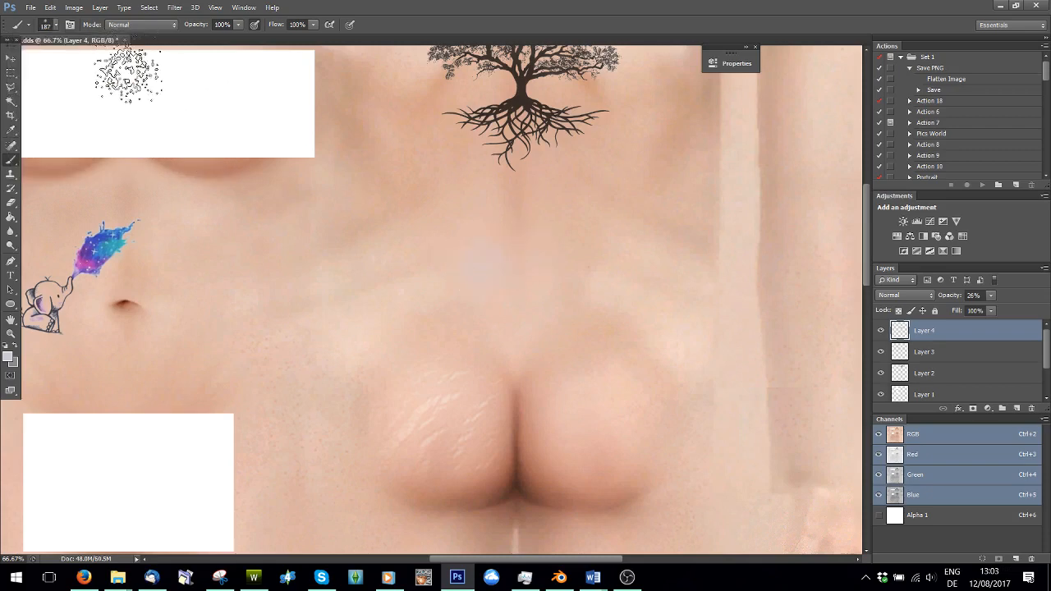
left_click(50, 7)
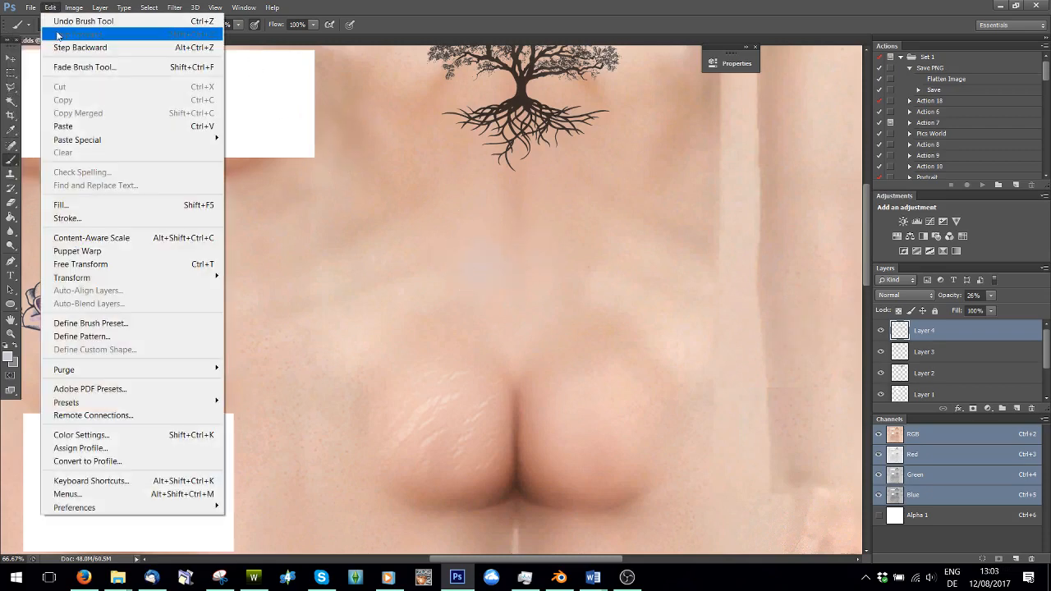
left_click(80, 46)
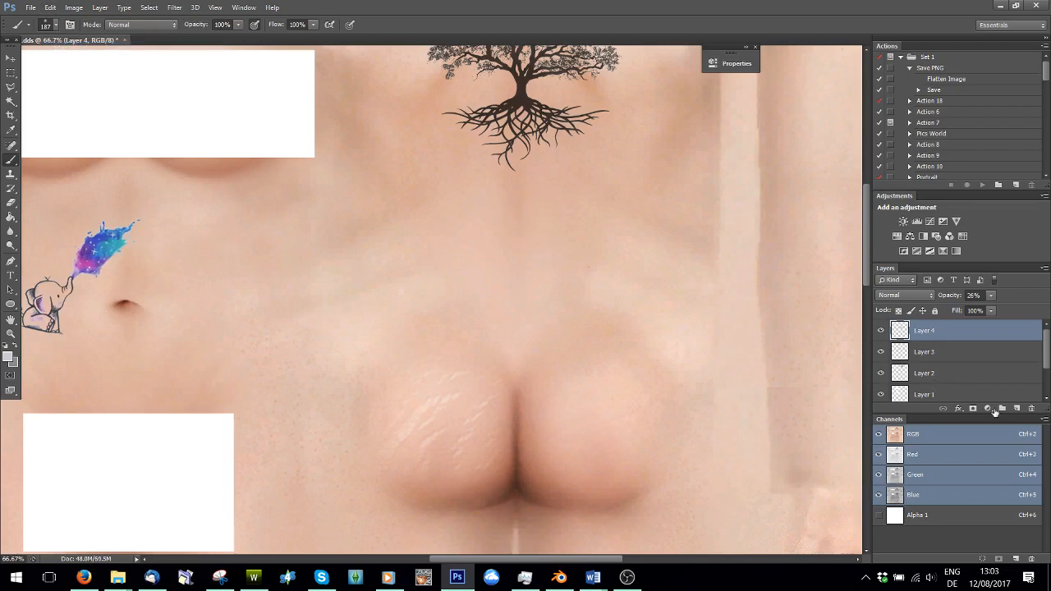
Add a new layer above Layer 4 and set the foreground color to near-black, #090909.
left_click(1019, 409)
left_click(9, 356)
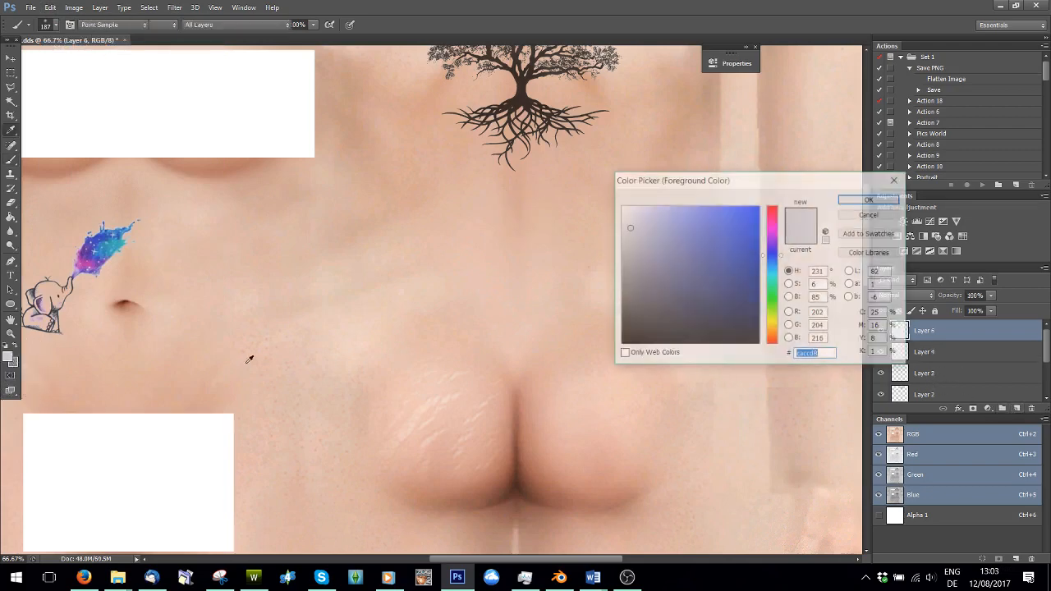
left_click(626, 345)
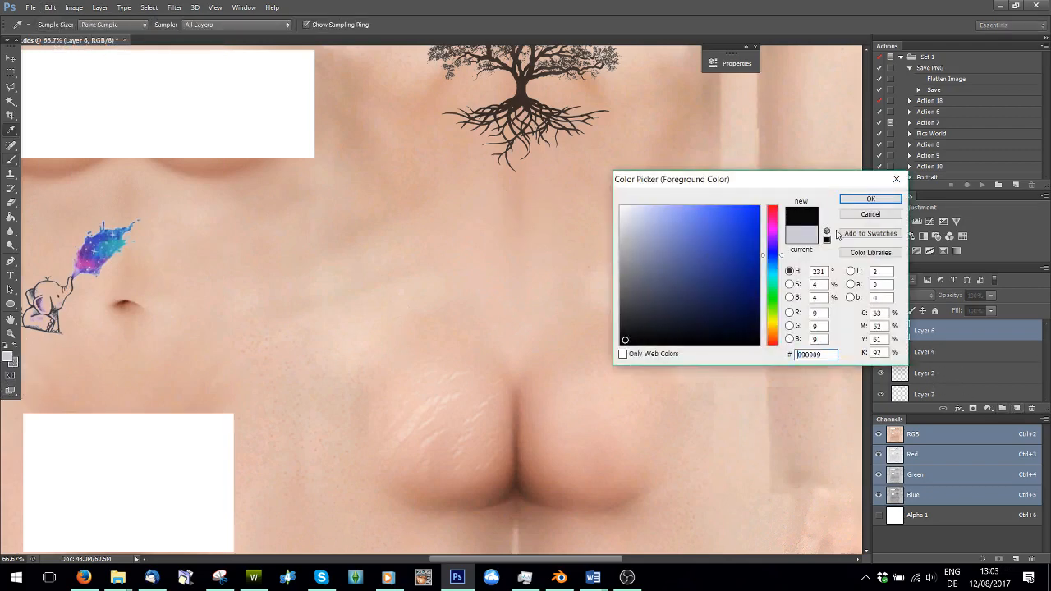
left_click(891, 201)
Stamp four near-black spatter dabs on the lower back with the 187 px brush on the new layer.
left_click(557, 236)
left_click(603, 303)
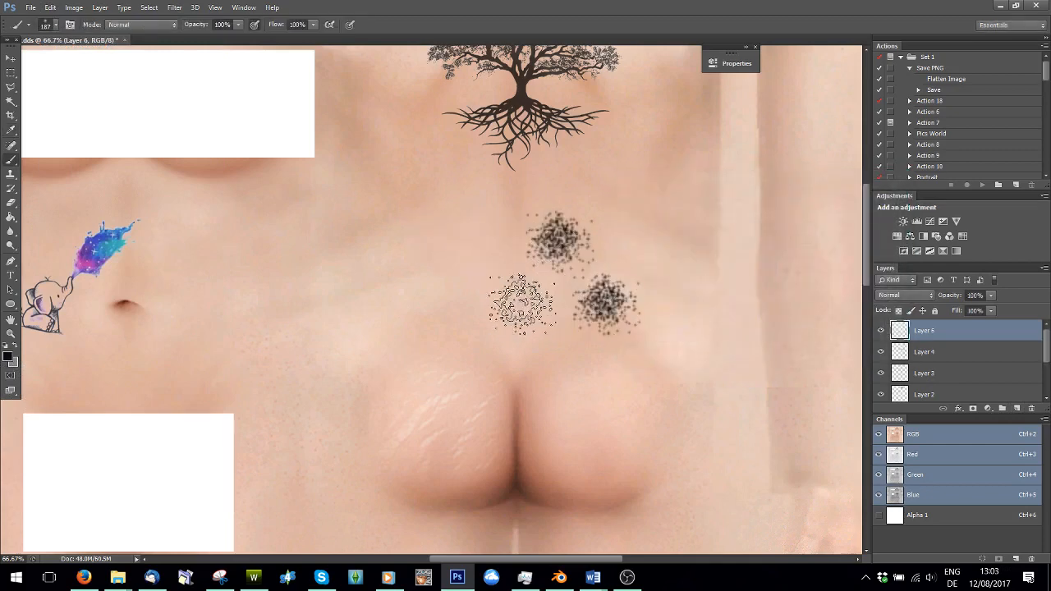
left_click(518, 304)
left_click(582, 281)
Step back through the history to remove all the 187 px spatter dabs from the lower back.
left_click(74, 8)
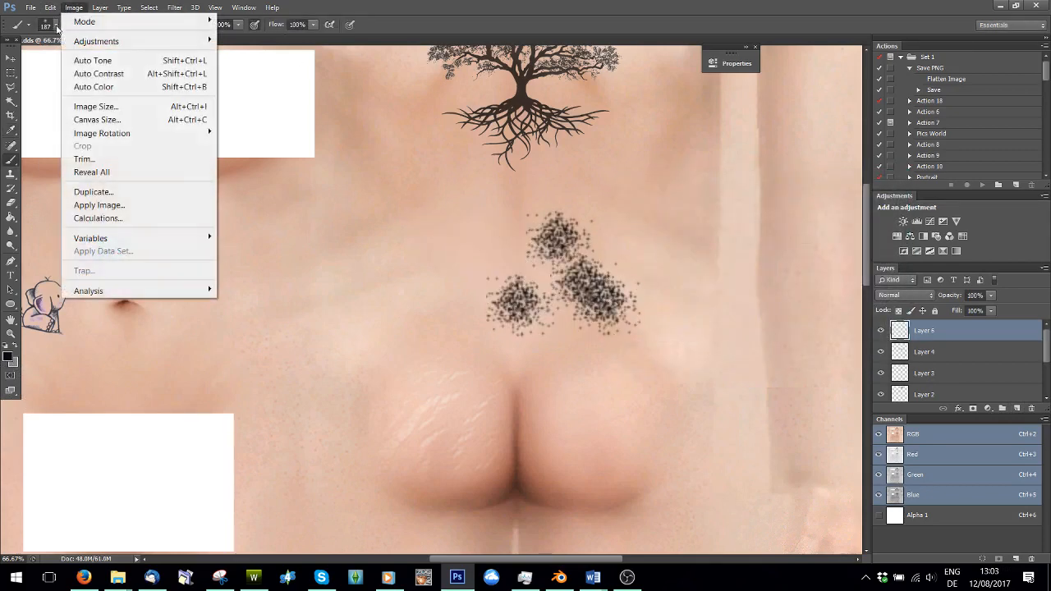
mouse_move(55, 15)
left_click(65, 47)
left_click(50, 8)
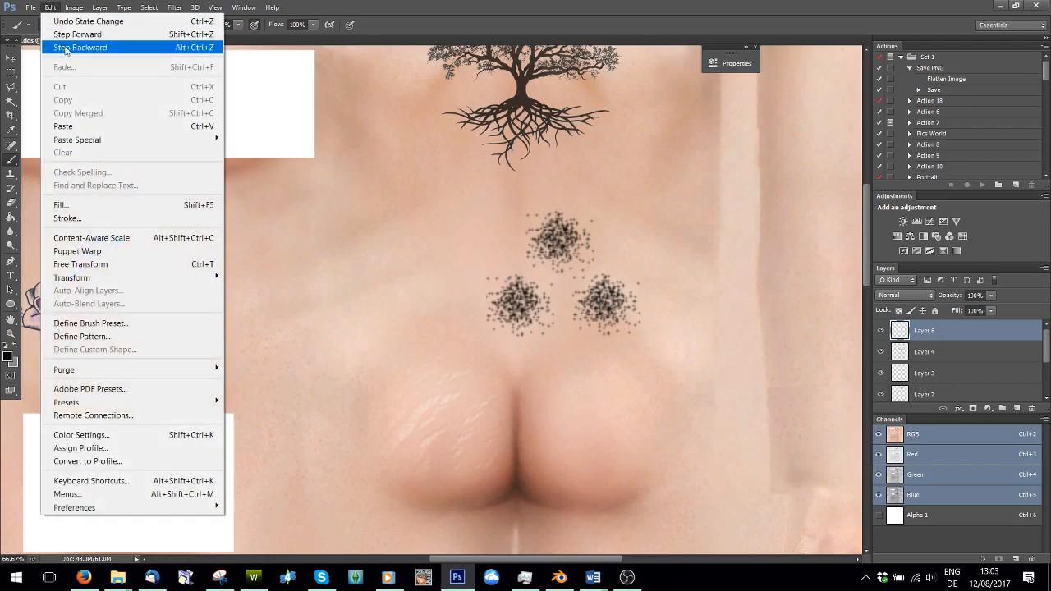
left_click(66, 47)
left_click(50, 7)
left_click(66, 47)
left_click(50, 7)
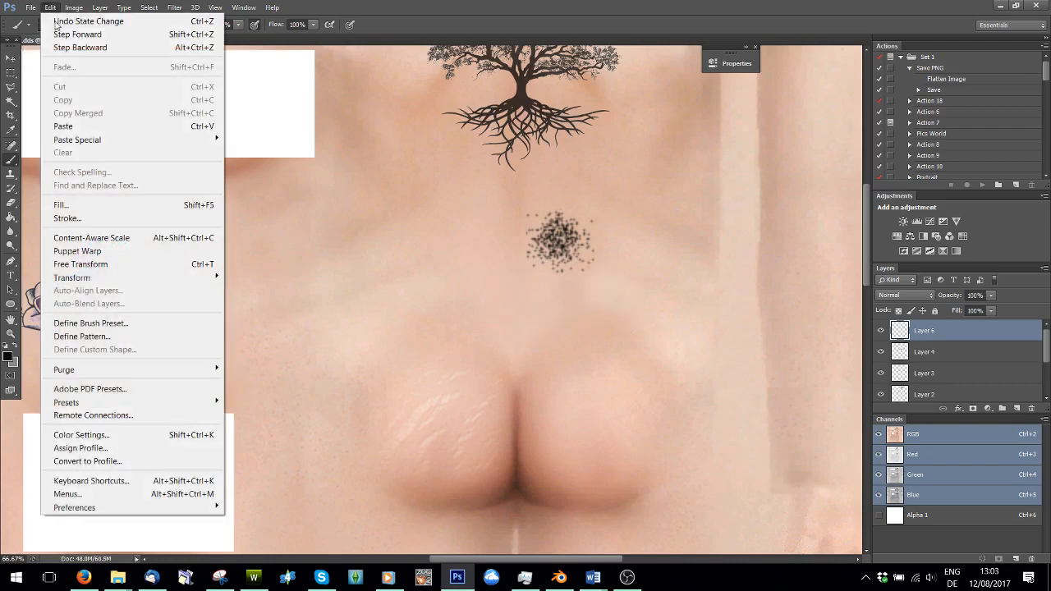
left_click(66, 46)
Enlarge the spatter brush to 339 px and stamp dabs side by side on the lower back.
left_click(53, 26)
left_click_drag(103, 60, 106, 60)
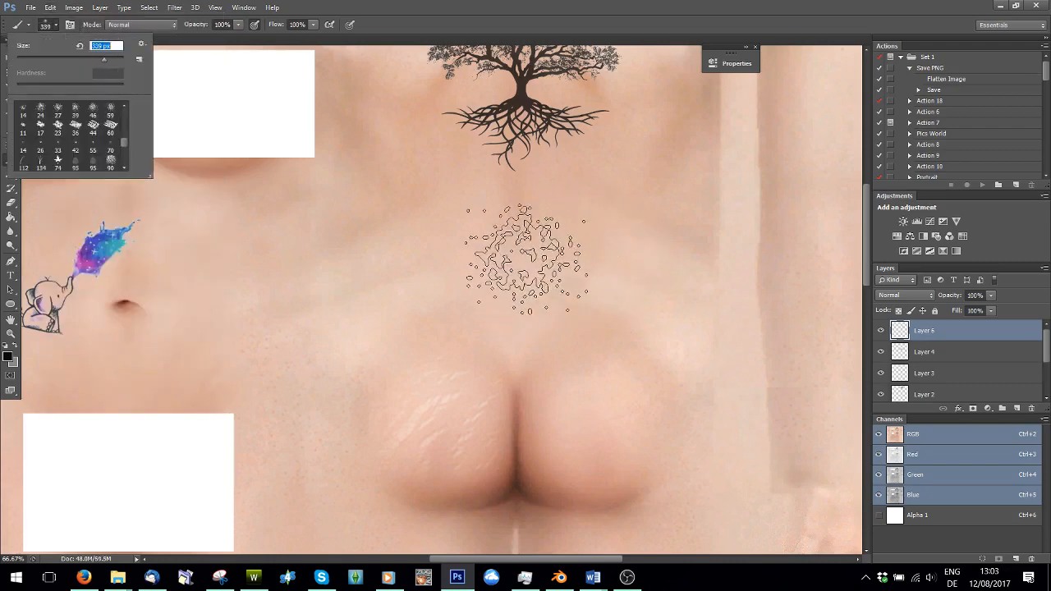
left_click(509, 251)
left_click(624, 251)
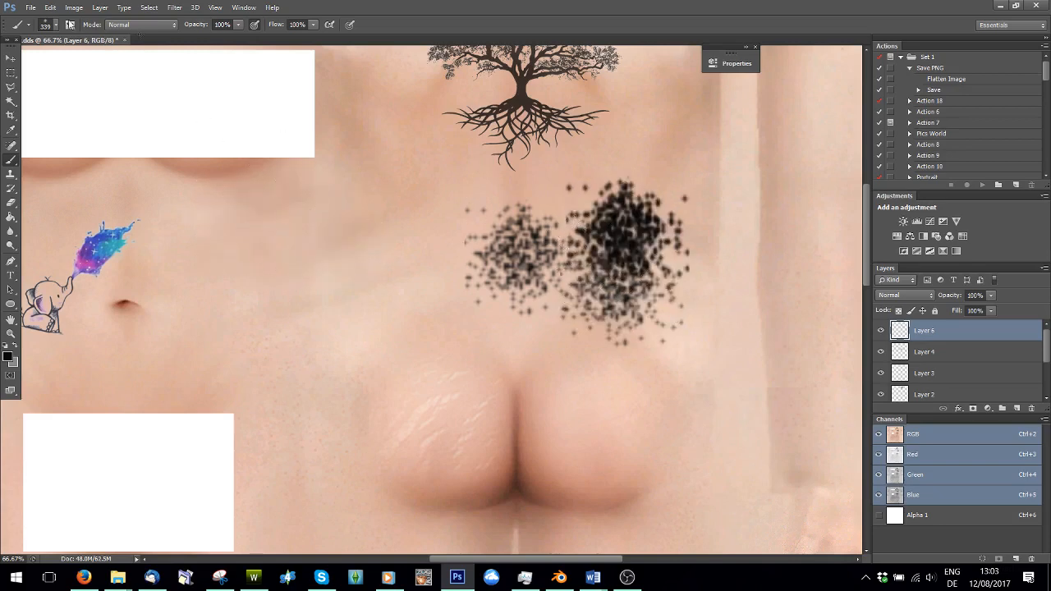
Undo all the 339 px spatter dabs on the lower back.
left_click(50, 7)
left_click(74, 47)
left_click(51, 8)
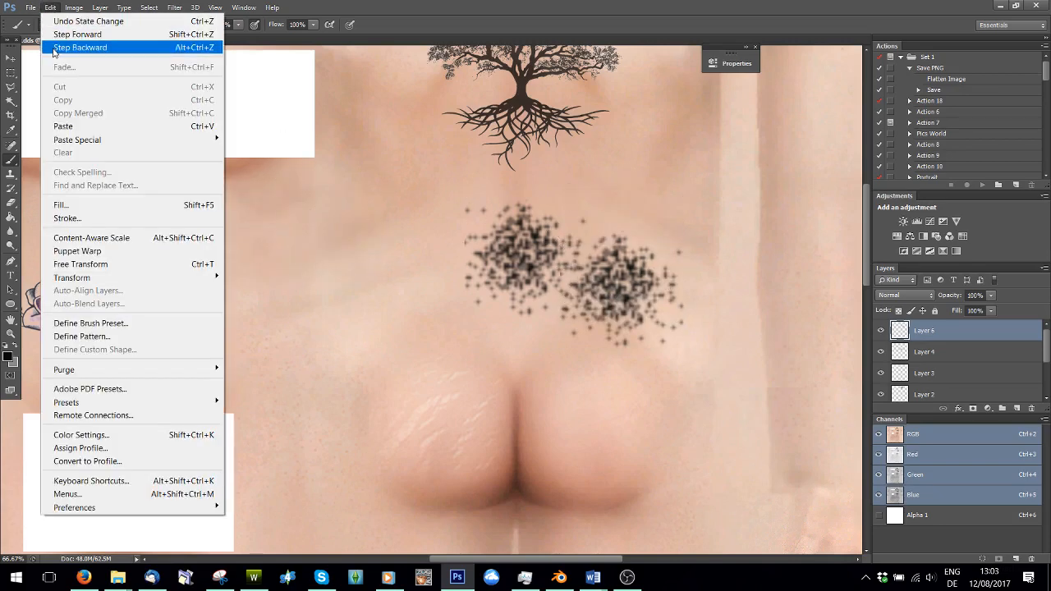
left_click(74, 47)
left_click(50, 8)
left_click(74, 47)
Try the 14 px spatter preset at 76 px on the lower back and undo its dabs.
left_click(57, 25)
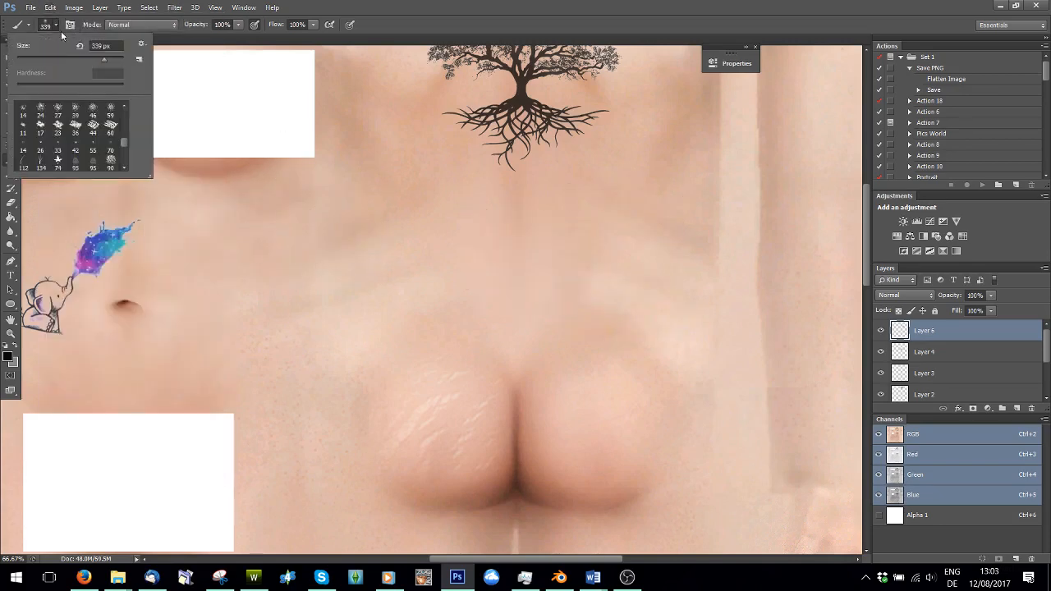
scroll(82, 140, "up", 2)
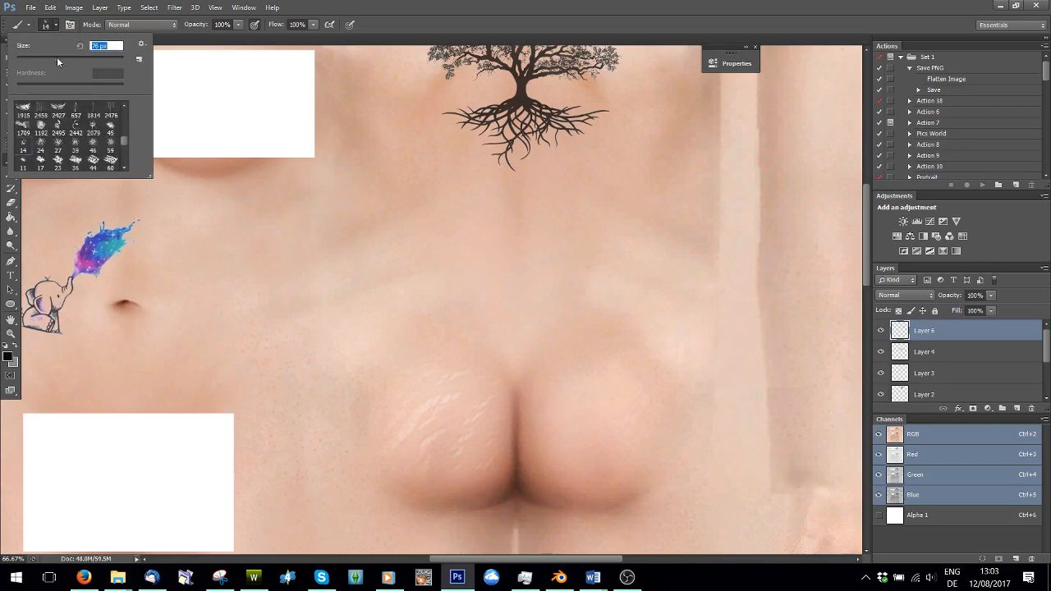
left_click(556, 250)
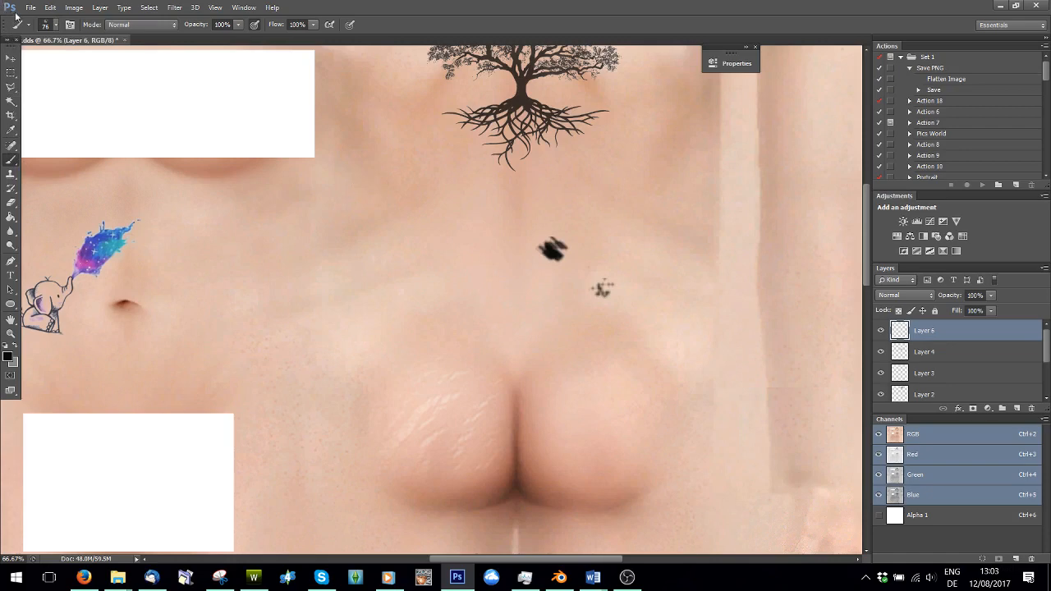
left_click(50, 7)
left_click(74, 46)
left_click(50, 7)
left_click(74, 46)
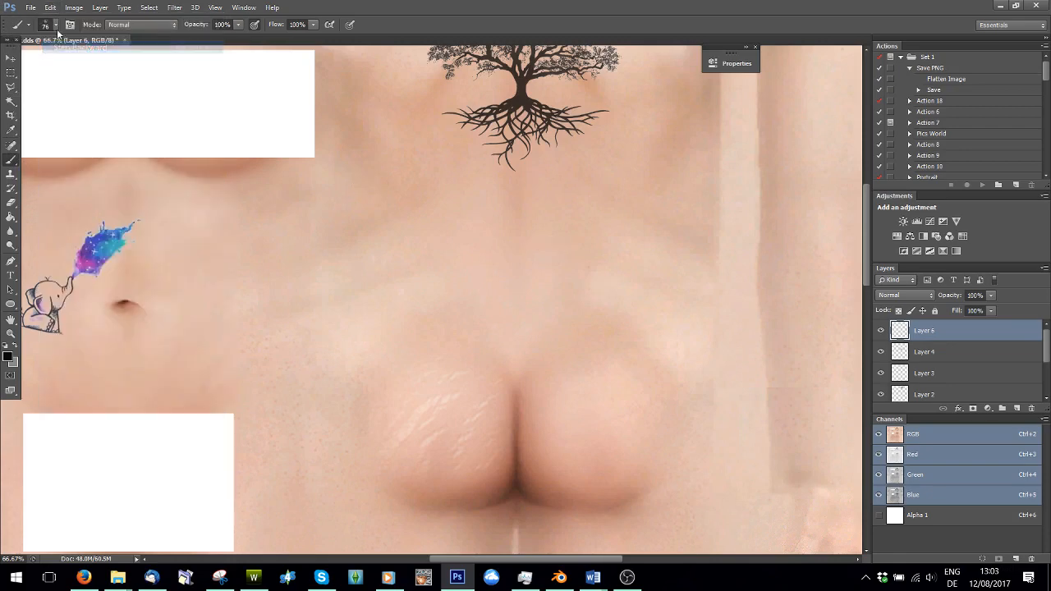
Browse the brush presets and select the fine speckle brush with a size of 100 px.
left_click(55, 25)
scroll(108, 137, "up", 1)
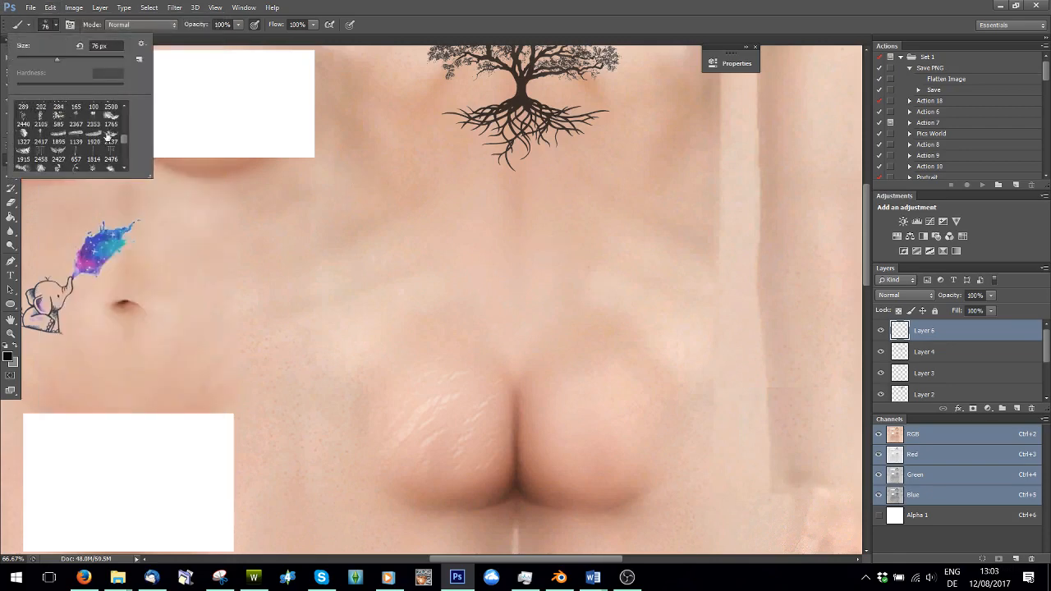
scroll(107, 137, "up", 1)
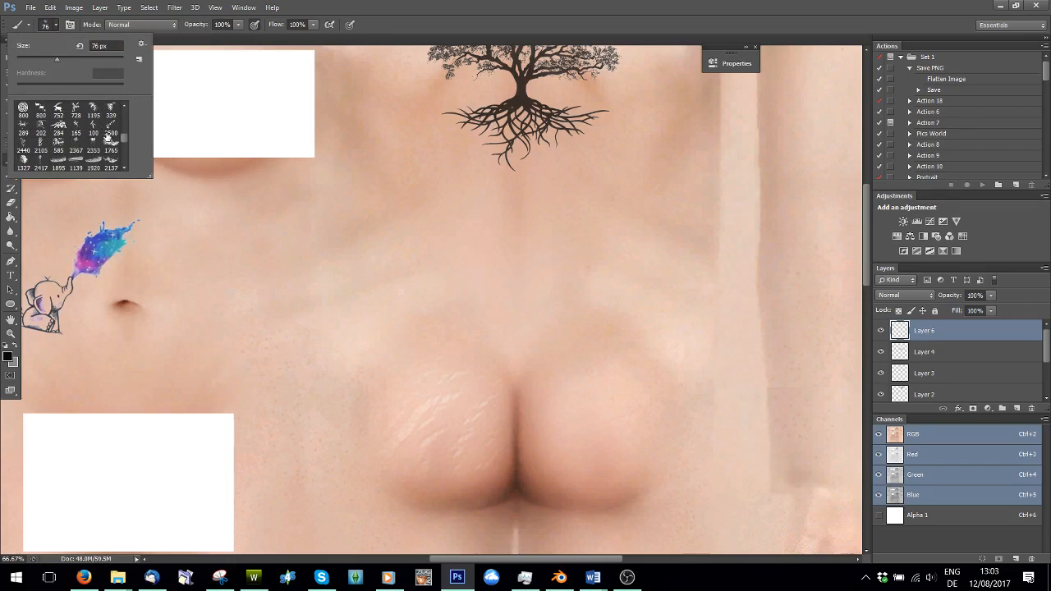
scroll(109, 139, "up", 3)
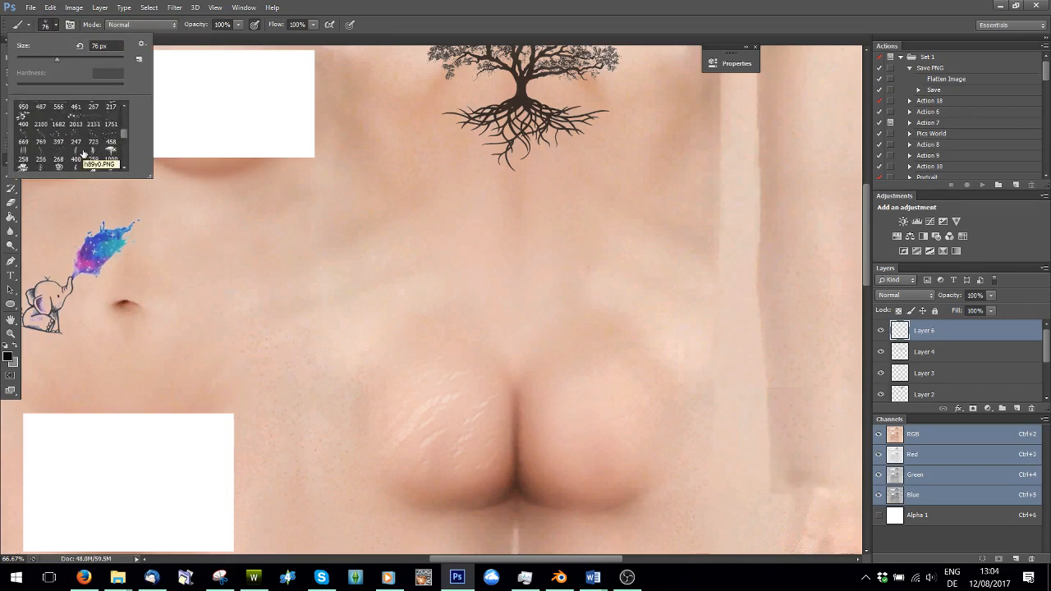
scroll(86, 152, "up", 5)
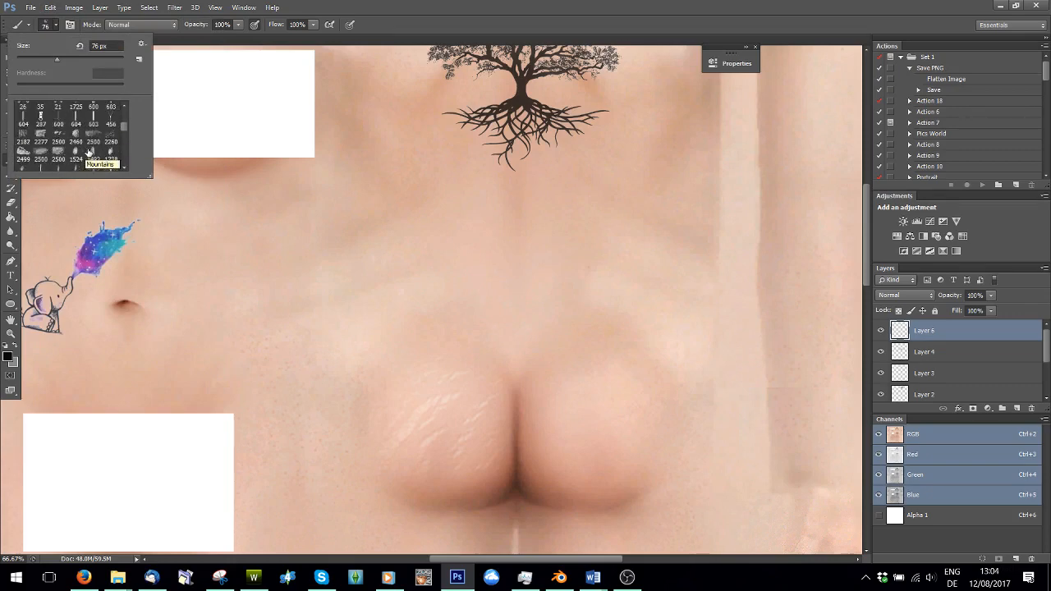
scroll(110, 139, "up", 3)
mouse_move(126, 124)
left_mouse_down()
mouse_move(127, 160)
mouse_move(129, 144)
left_mouse_up()
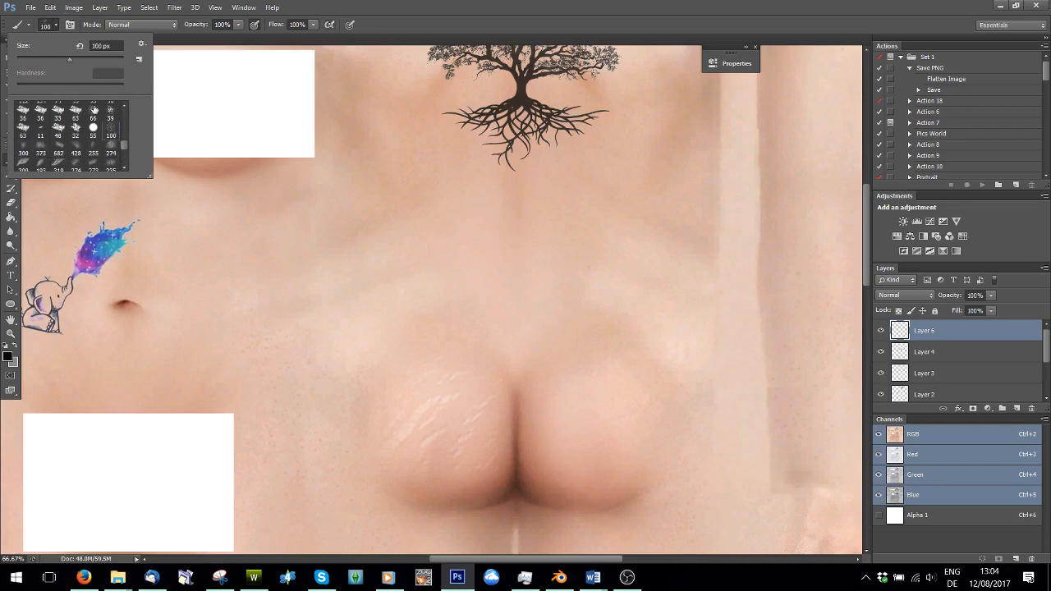
Stamp six dabs of fine near-black speckles across the lower back with the 100 px brush.
left_click(516, 281)
left_click(588, 290)
left_click(548, 295)
left_click(566, 248)
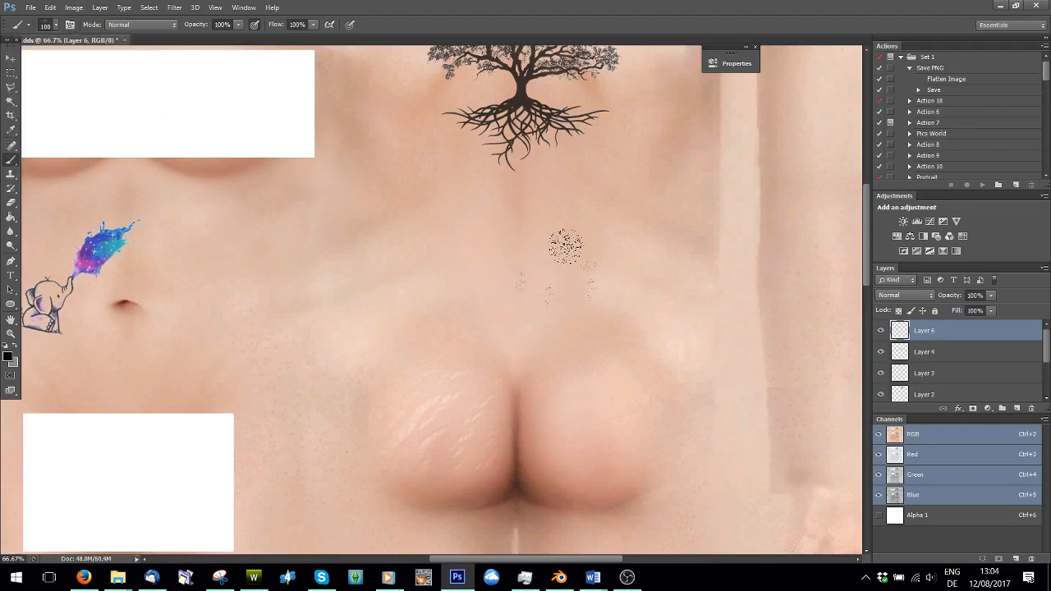
left_click(591, 248)
left_click(611, 281)
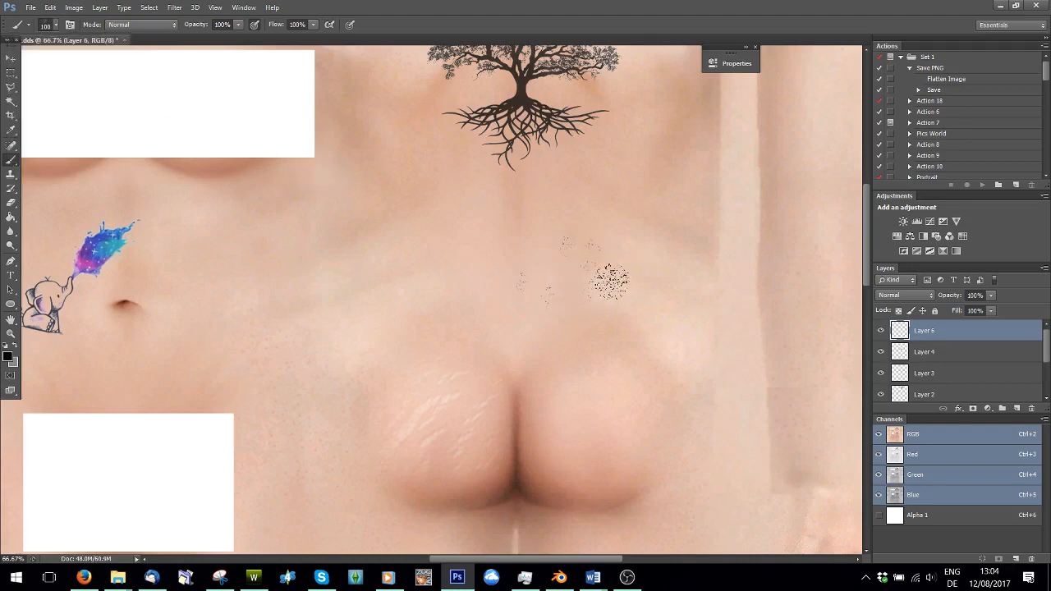
Enlarge the speckle brush to 174 px and add another dab over the lower back speckles.
left_click(54, 25)
left_click_drag(90, 58, 91, 58)
left_click(537, 260)
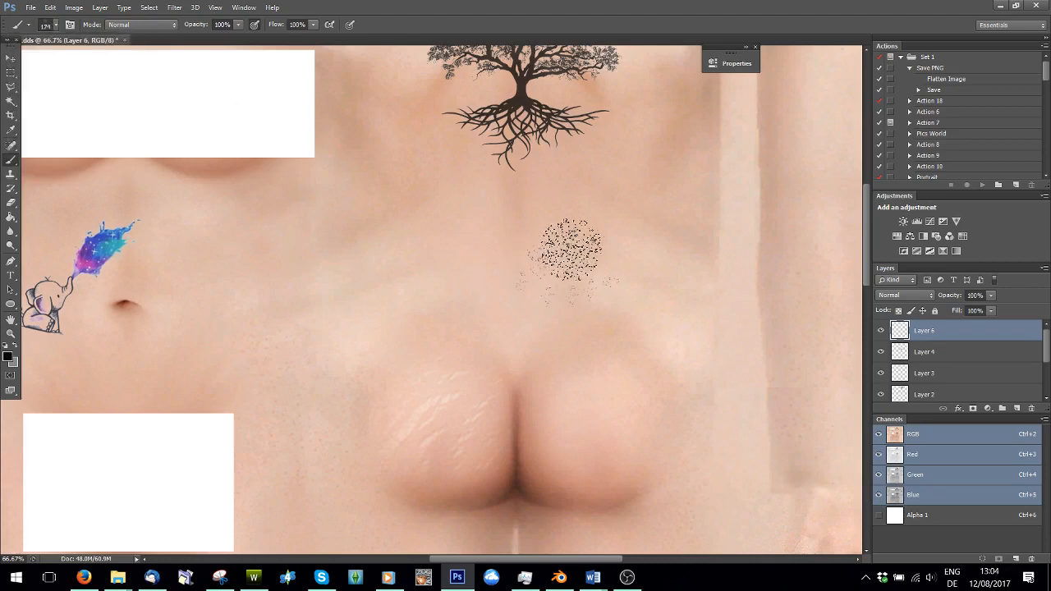
Stamp one more speckle dab above the existing ones on the lower back.
left_click(548, 209)
Try two continuous strokes with the speckle brush on the lower back and undo them.
left_click_drag(518, 220, 527, 240)
left_click_drag(563, 274, 602, 274)
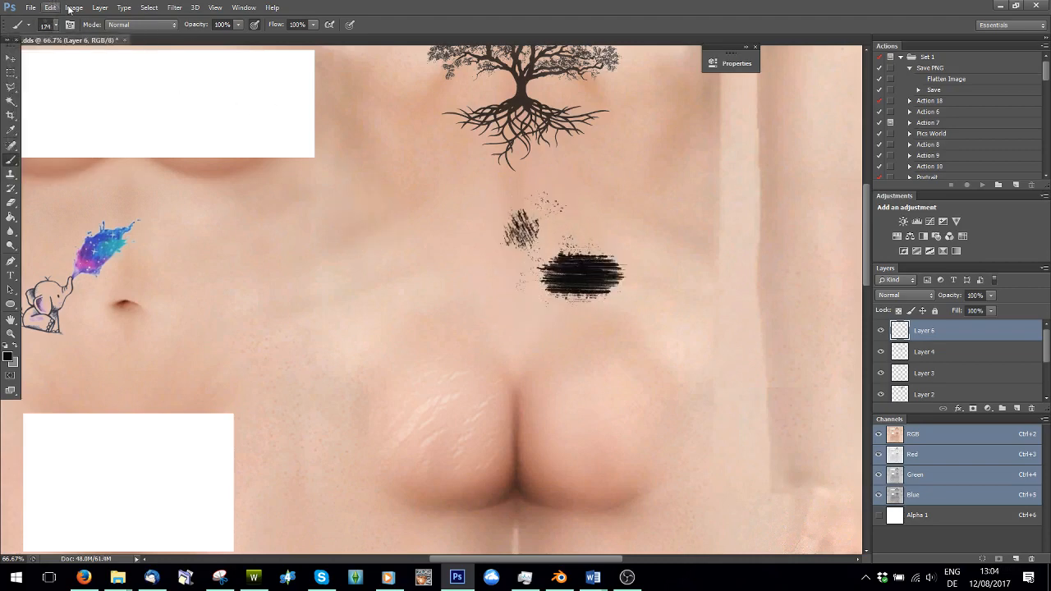
key("ctrl+z")
key("ctrl+z")
key("ctrl+z")
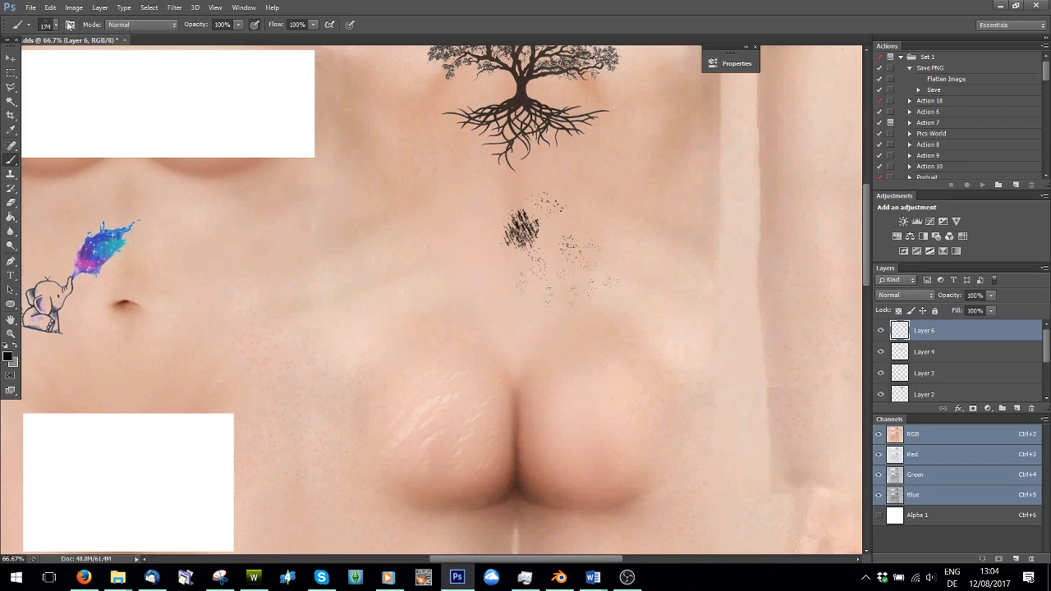
left_click(50, 7)
left_click(79, 47)
Stamp eight separate speckle dabs with the 174 px brush, spreading them over the lower back down to the top of the buttocks.
left_click(496, 247)
left_click(529, 222)
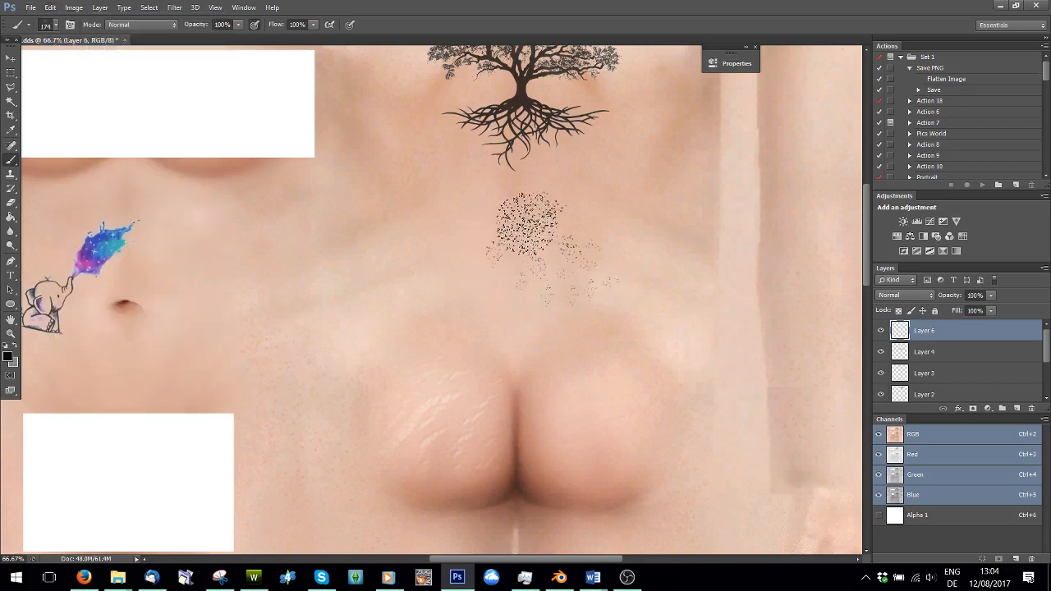
left_click(476, 215)
left_click(477, 264)
left_click(567, 330)
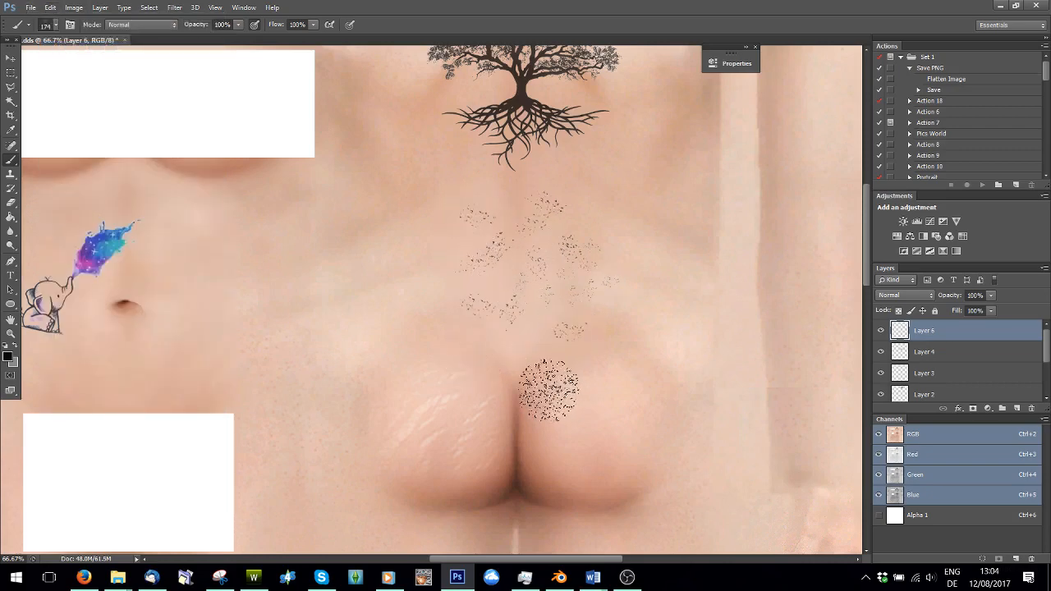
left_click(508, 346)
left_click(559, 314)
left_click(551, 362)
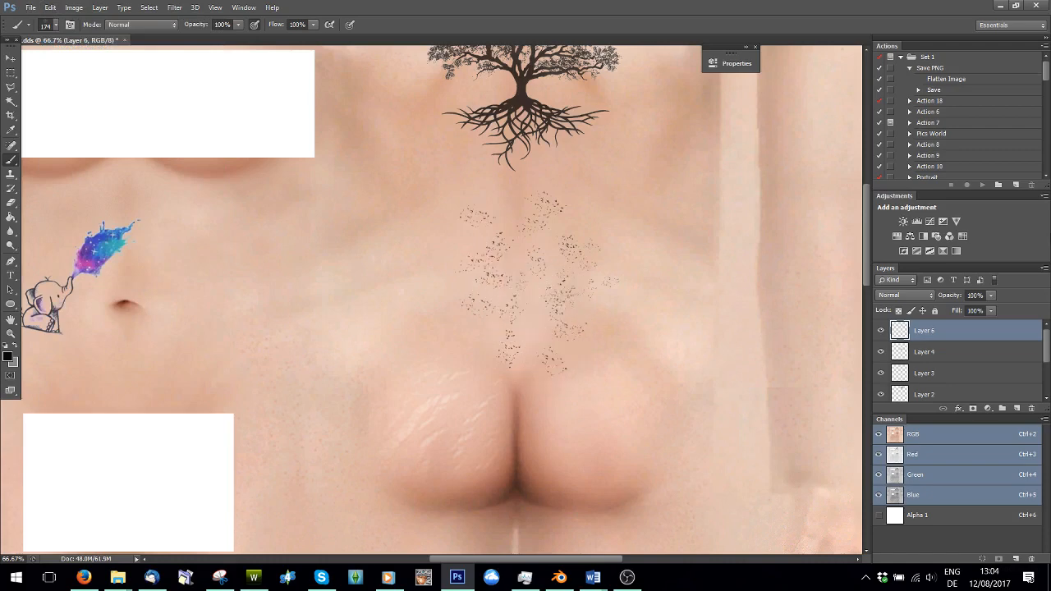
Try Multiply on the speckle layer, then set its blend mode to Soft Light.
left_click(919, 294)
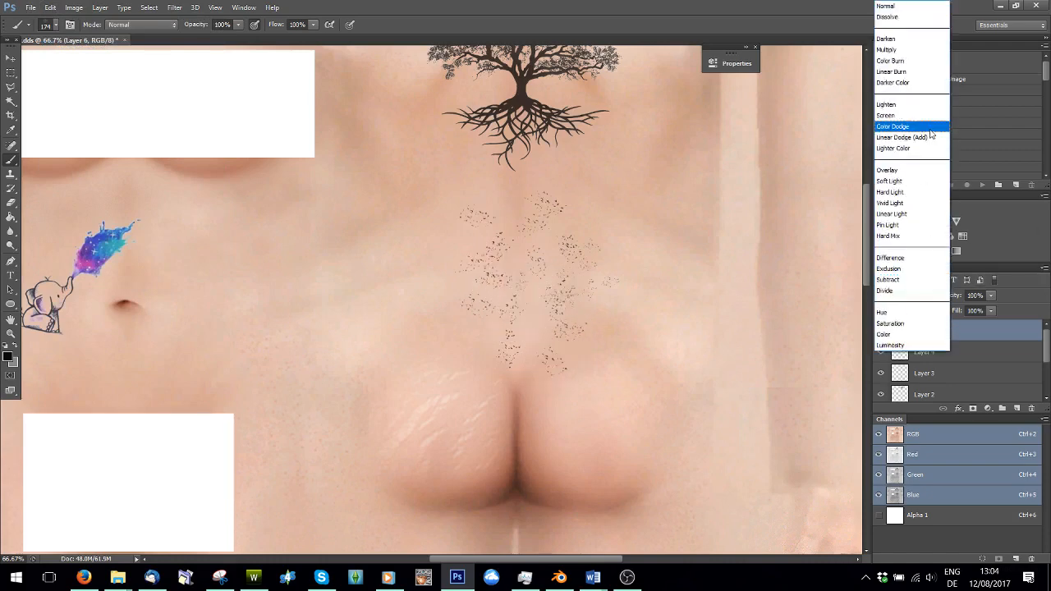
left_click(906, 55)
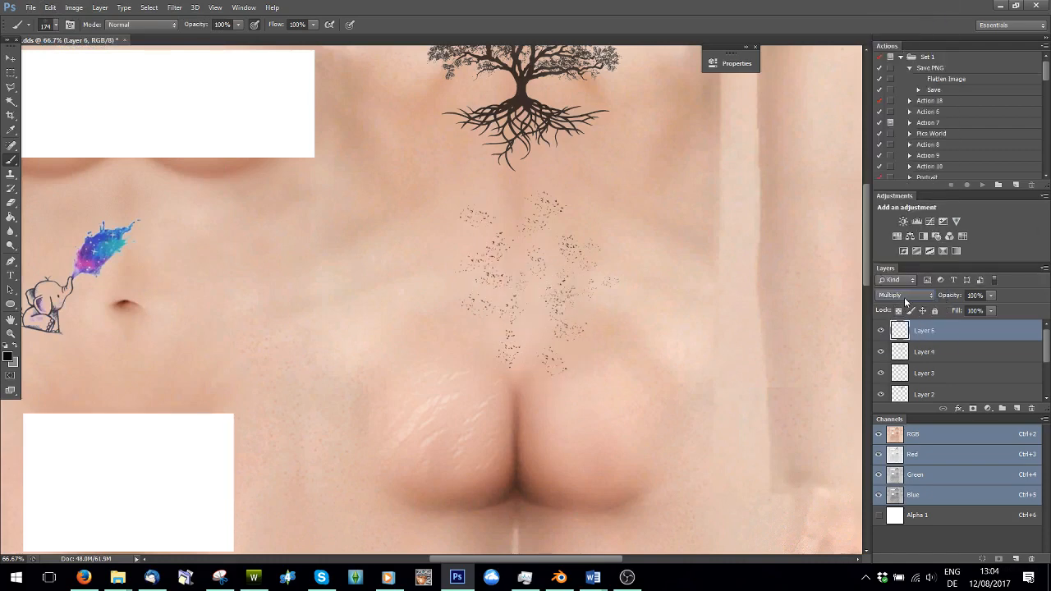
left_click(906, 297)
left_click(890, 185)
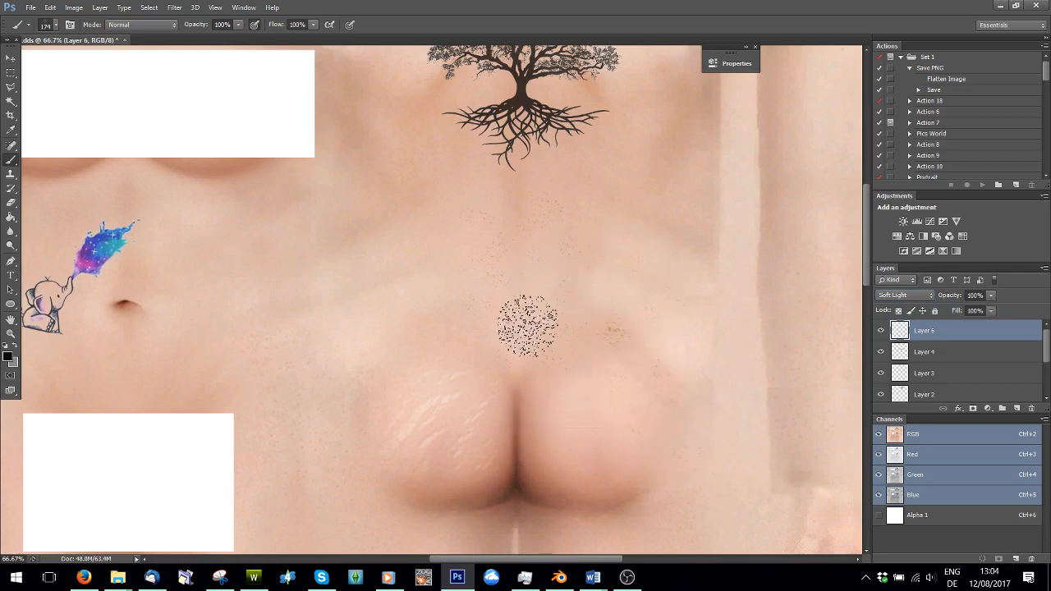
Fit the entire body texture on screen to examine the added tattoos and skin details.
scroll(517, 293, "up", 4)
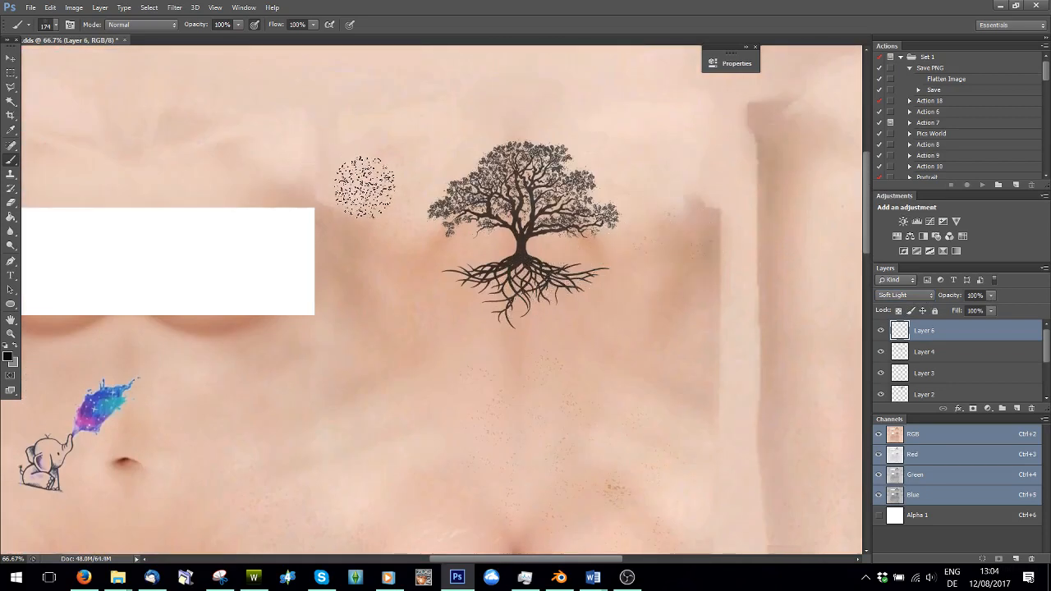
left_click(215, 8)
left_click(238, 131)
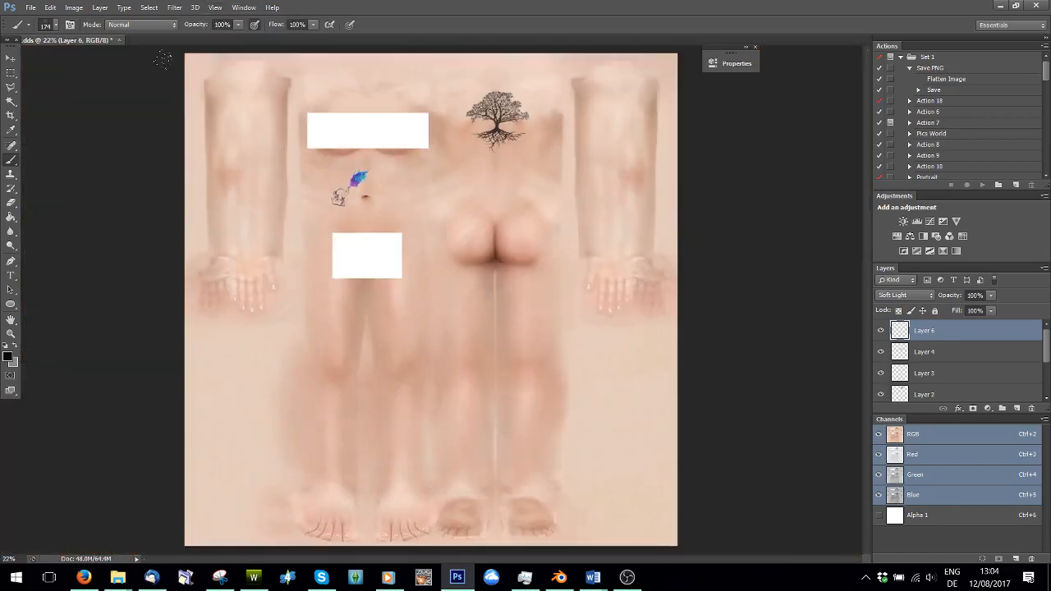